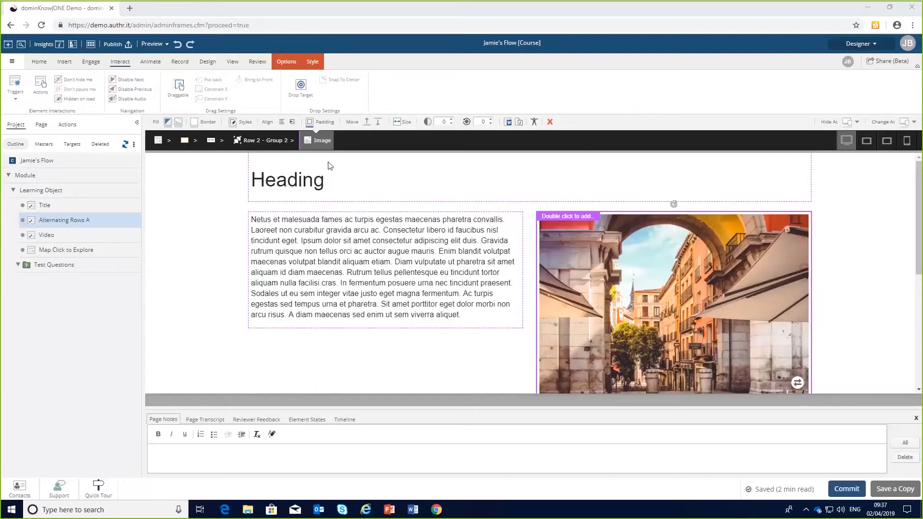
Preview the page at tablet landscape, tablet portrait and phone sizes, then return to the desktop view.
click(867, 140)
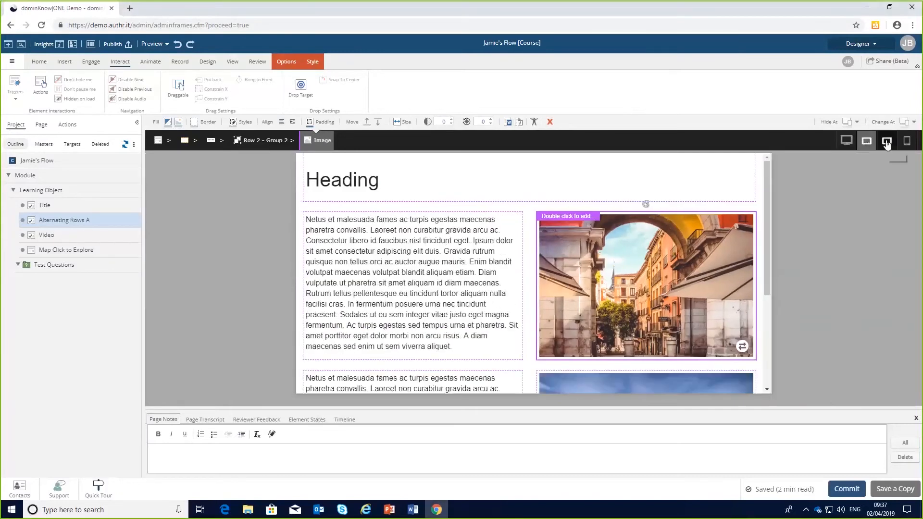
click(888, 141)
click(907, 141)
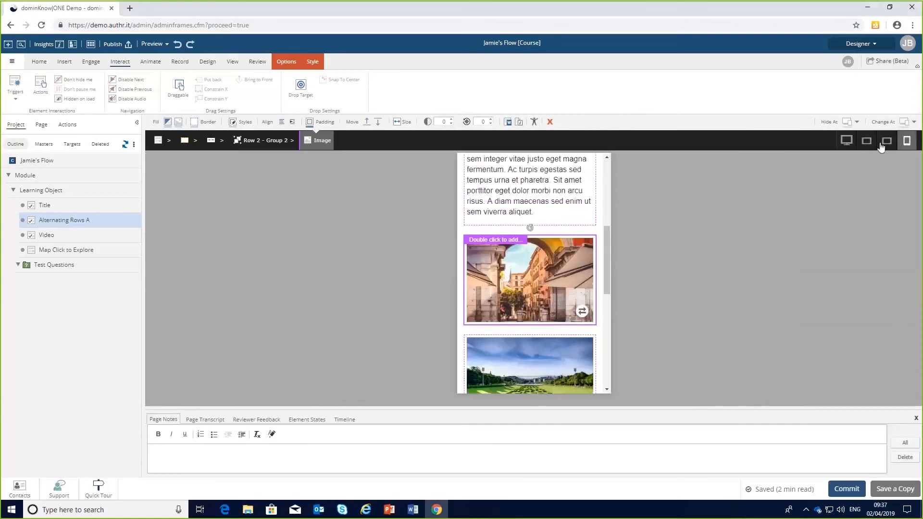
click(847, 140)
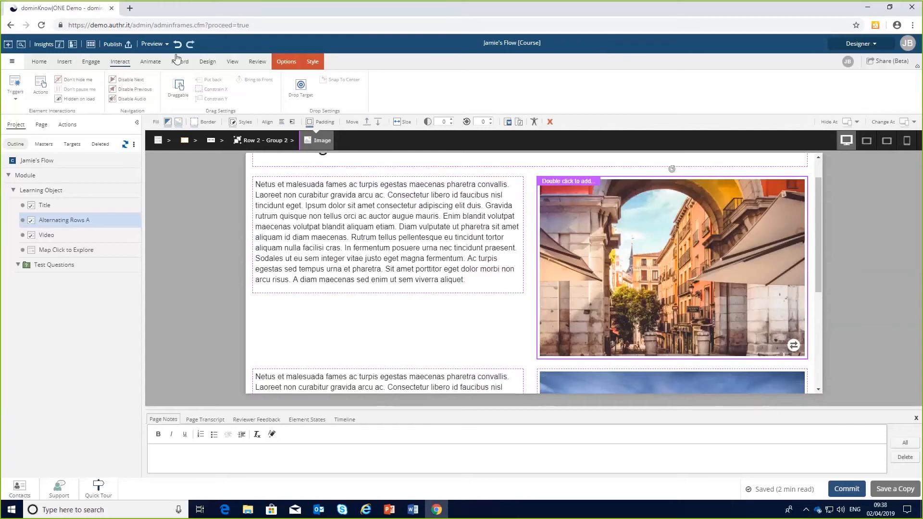
Switch the workspace to Essentials and select the rich text block to inspect its available options.
click(877, 46)
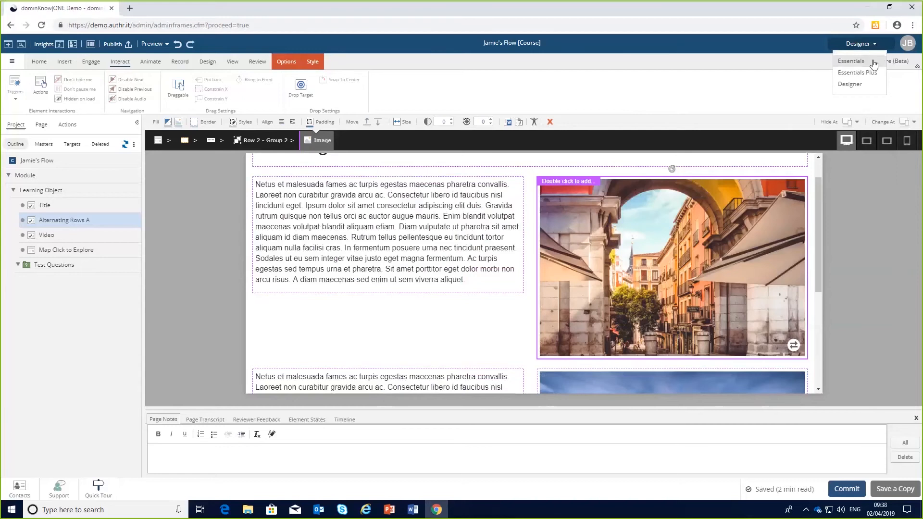
click(851, 61)
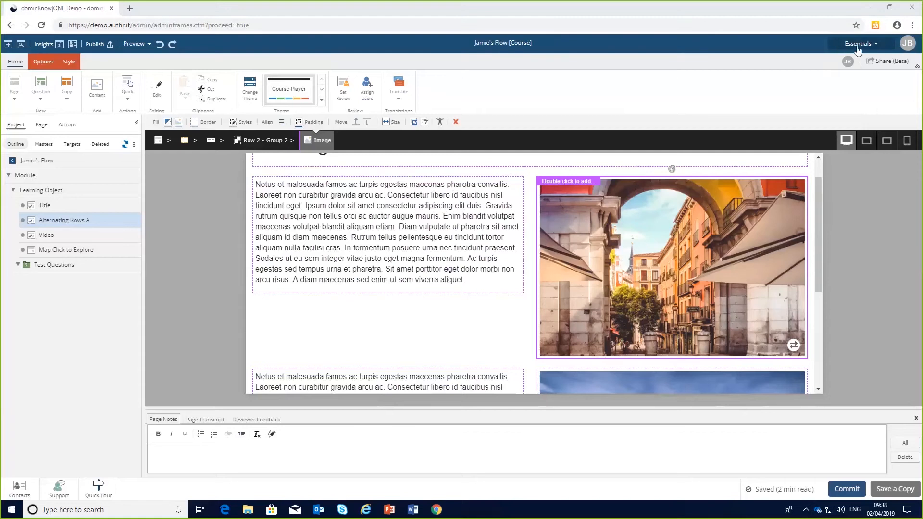
click(189, 195)
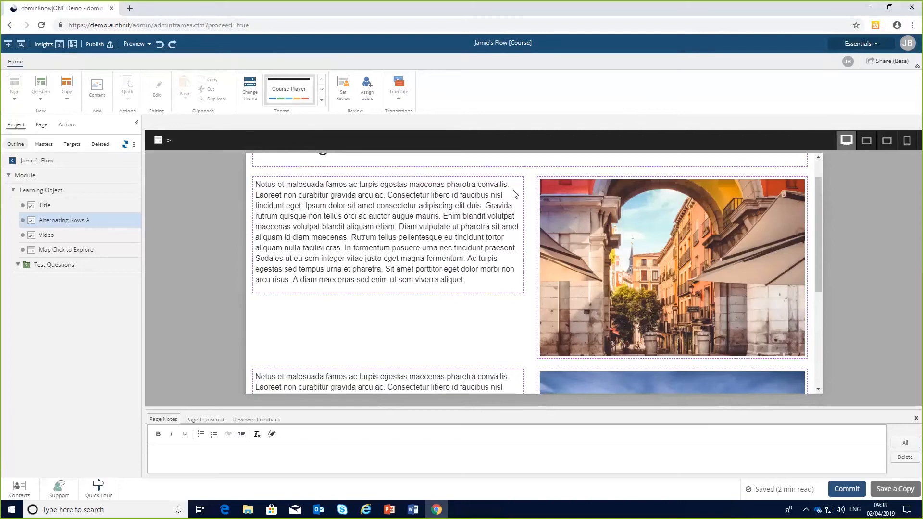
click(508, 202)
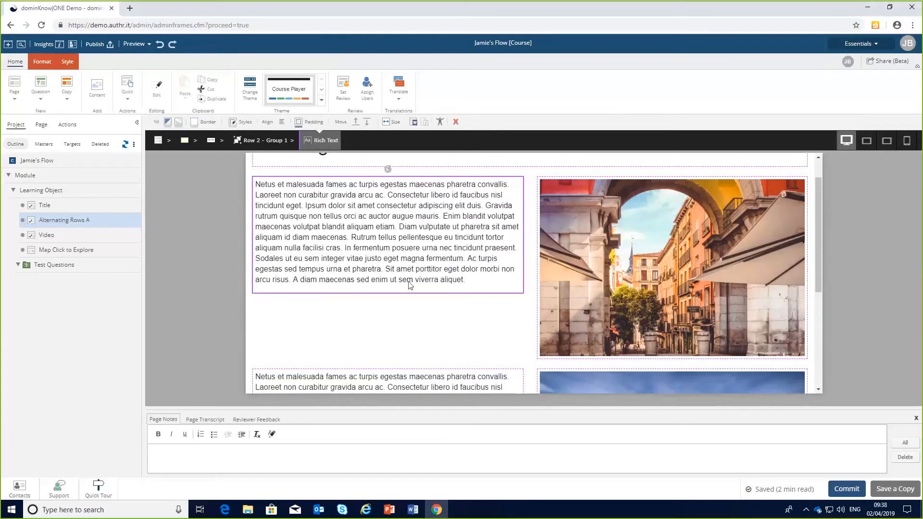
click(194, 218)
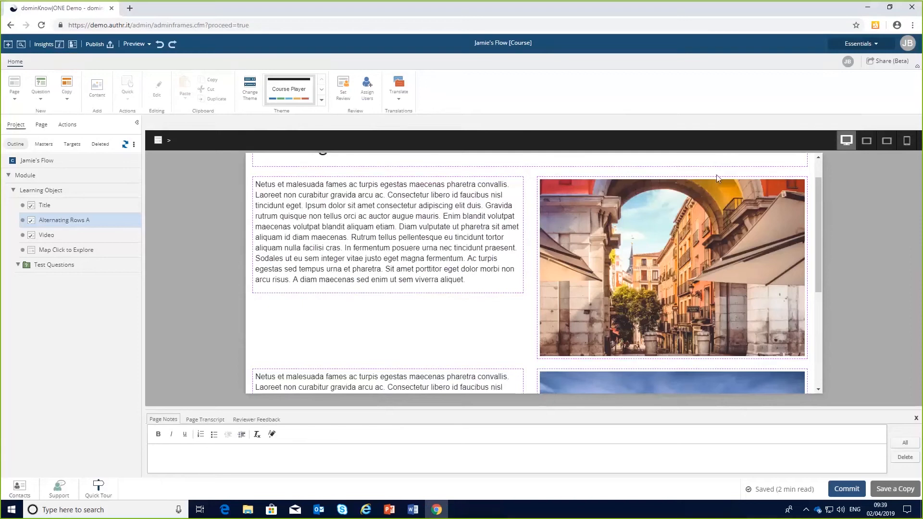
Switch the workspace back to Designer.
click(879, 45)
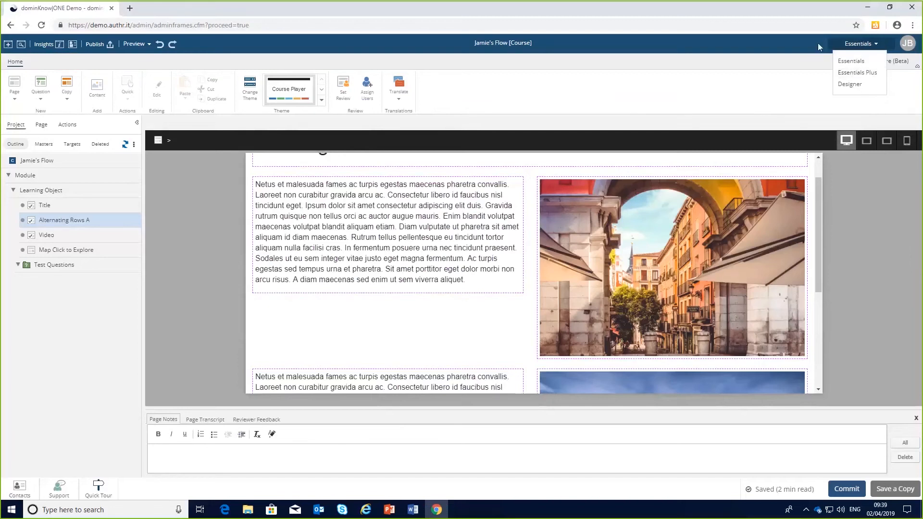
click(869, 47)
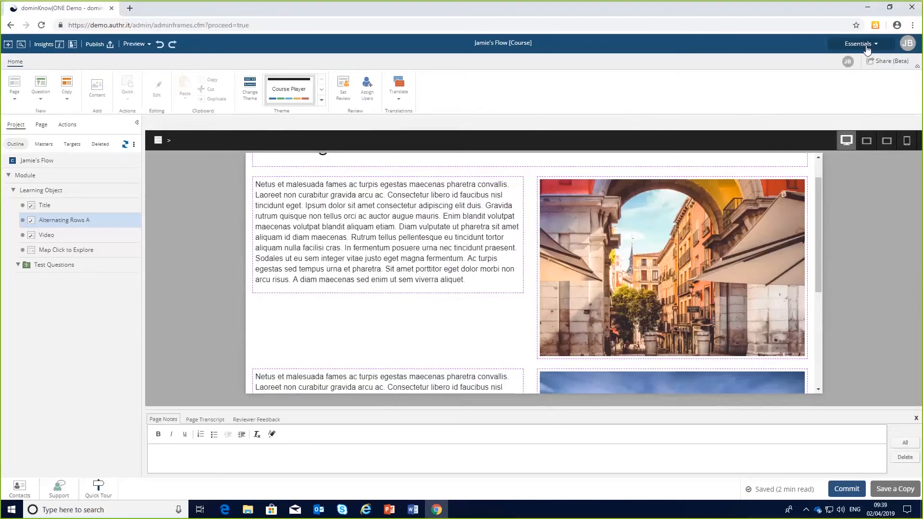
click(867, 48)
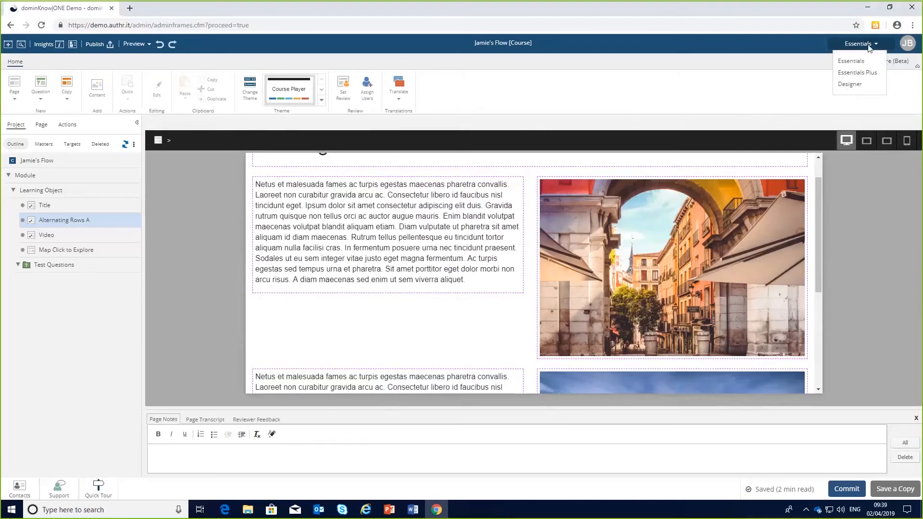
click(850, 85)
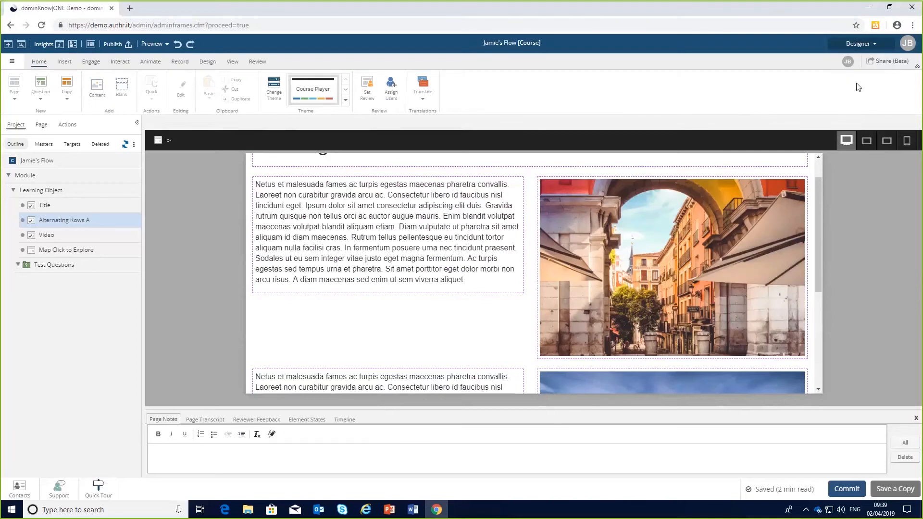
Open User Management, list users, and view an author's profile workspace setting before closing the dialogs.
click(12, 63)
click(24, 223)
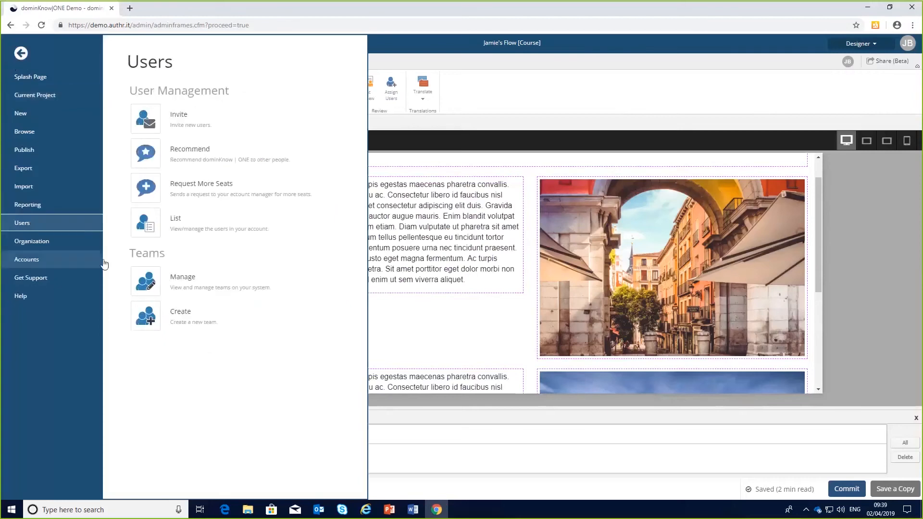
click(189, 232)
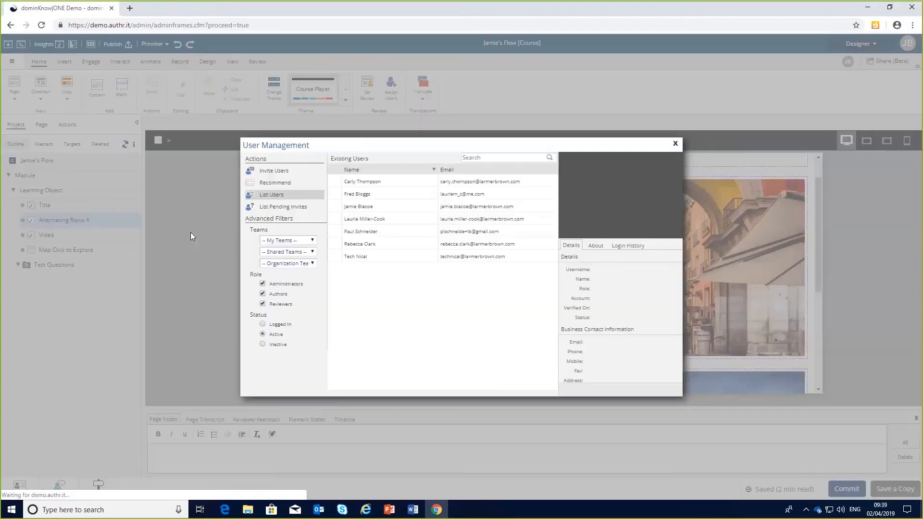
click(364, 184)
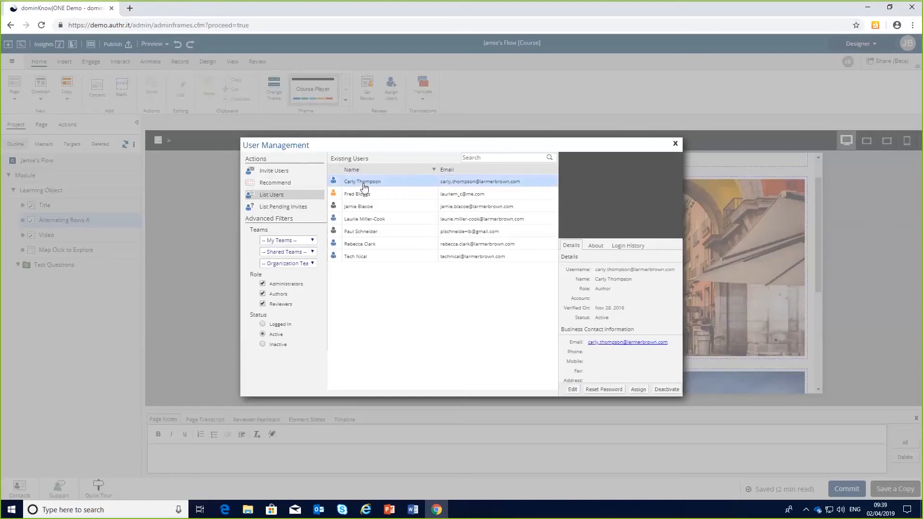
click(573, 390)
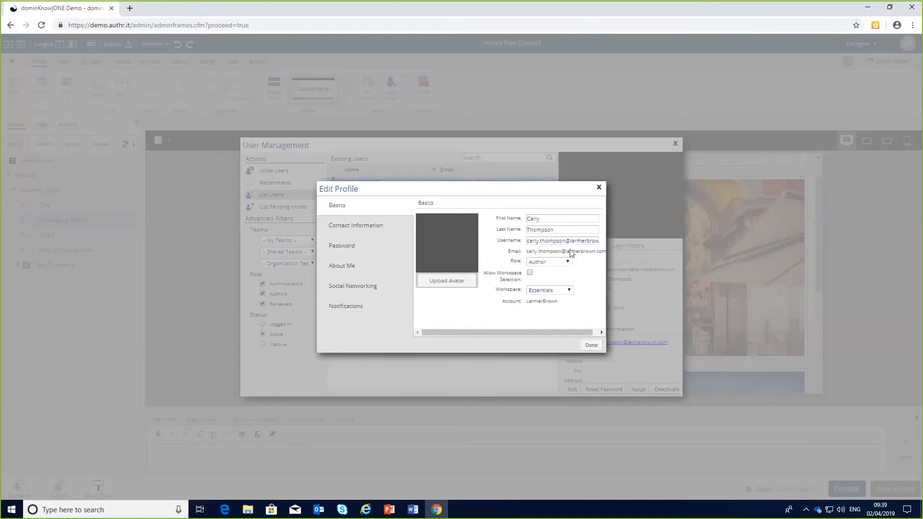
click(599, 189)
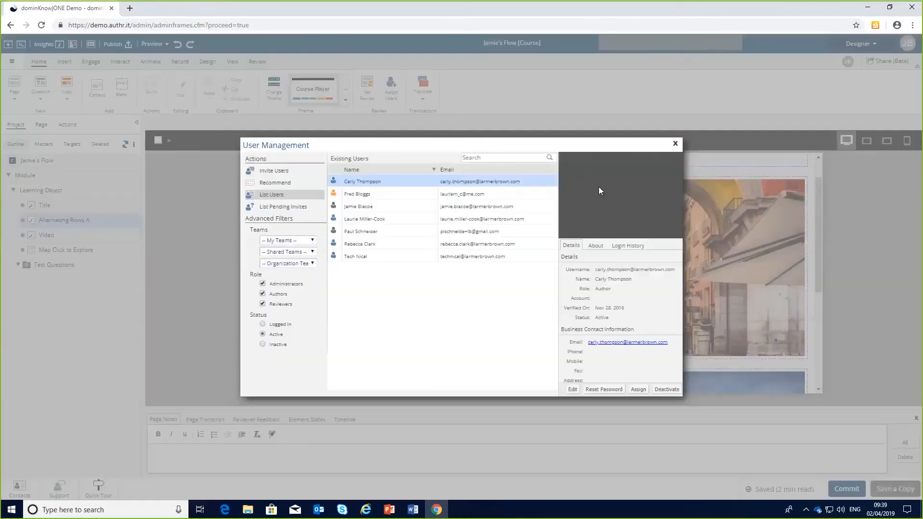
click(675, 146)
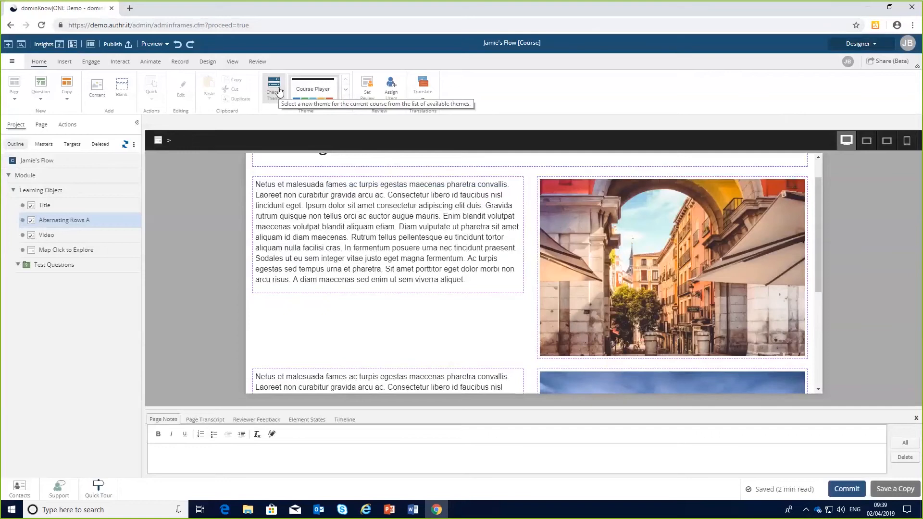
Switch the workspace to Essentials, then to Essentials Plus.
click(873, 46)
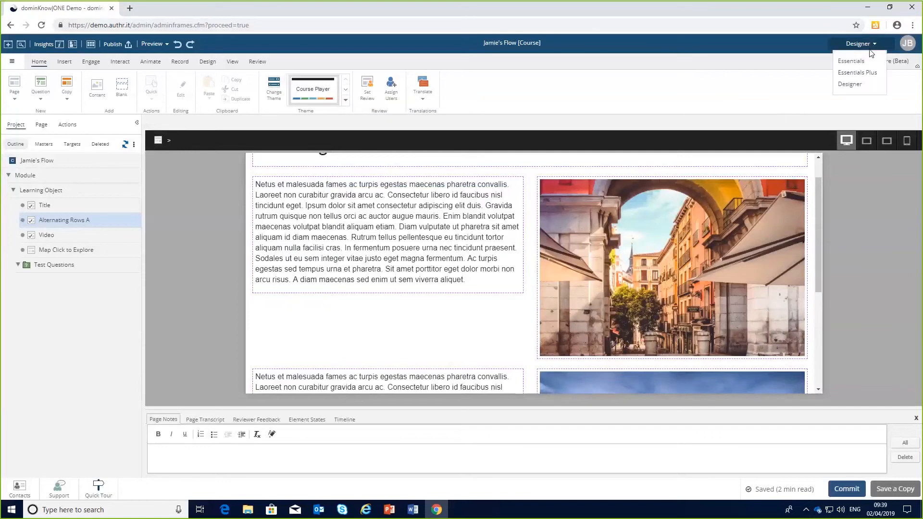
click(866, 60)
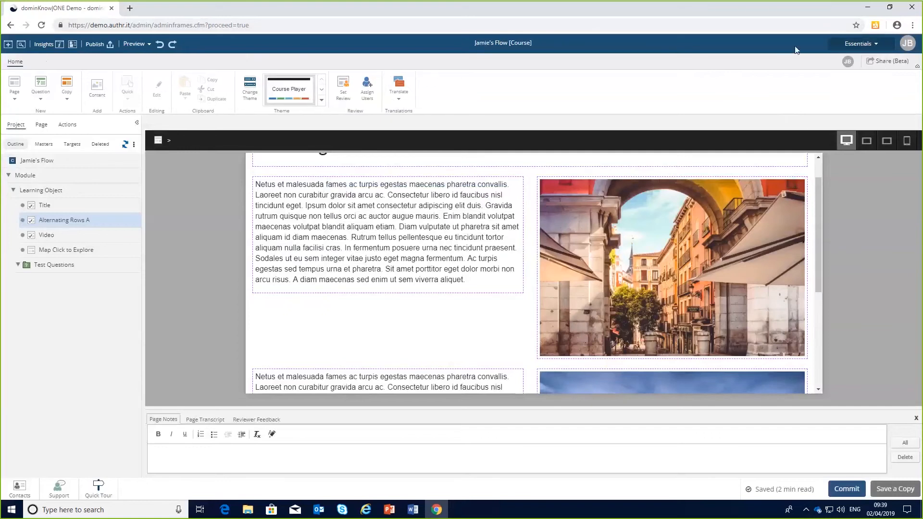
click(859, 44)
click(864, 77)
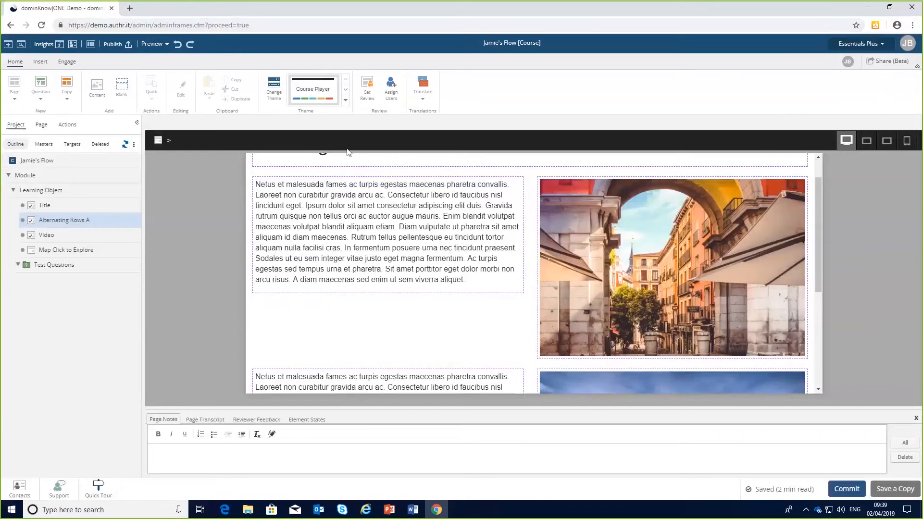
Browse the Insert button gallery and the Engage components available in Essentials Plus.
click(40, 63)
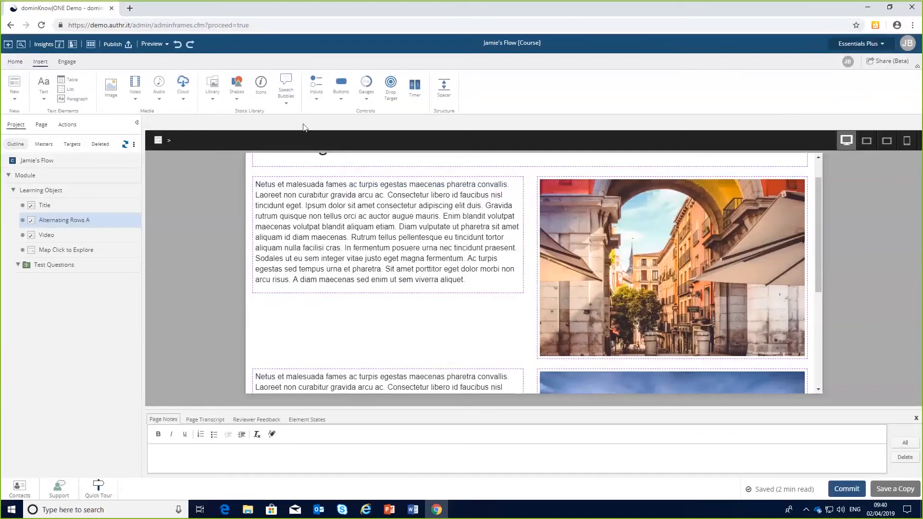
click(342, 100)
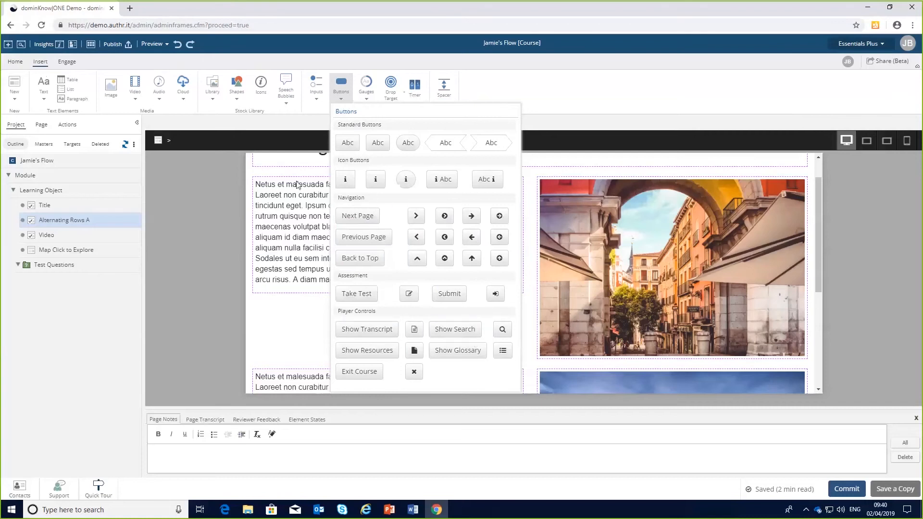
click(68, 62)
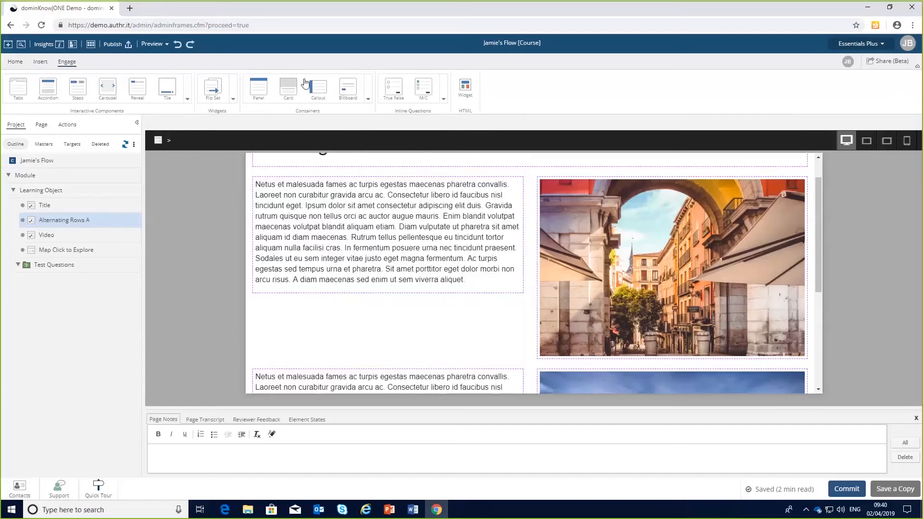
Switch the workspace back to Designer.
click(878, 45)
click(868, 85)
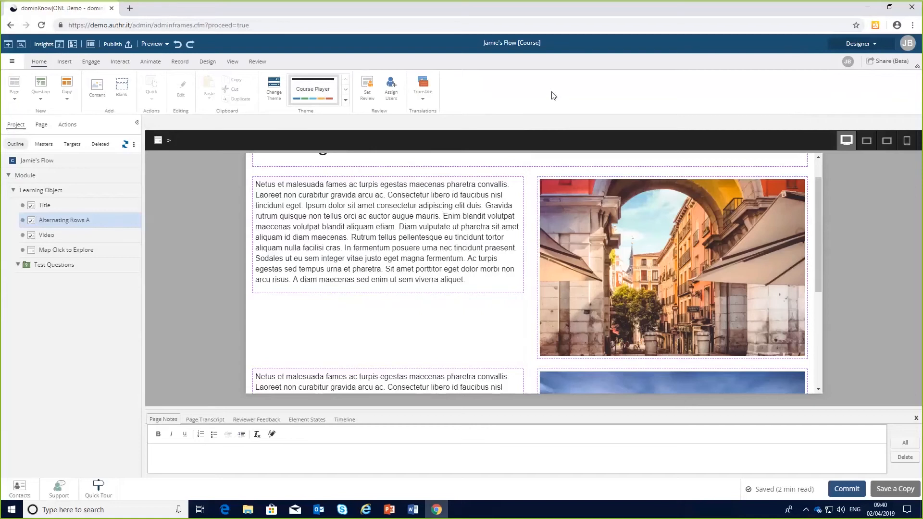
click(882, 47)
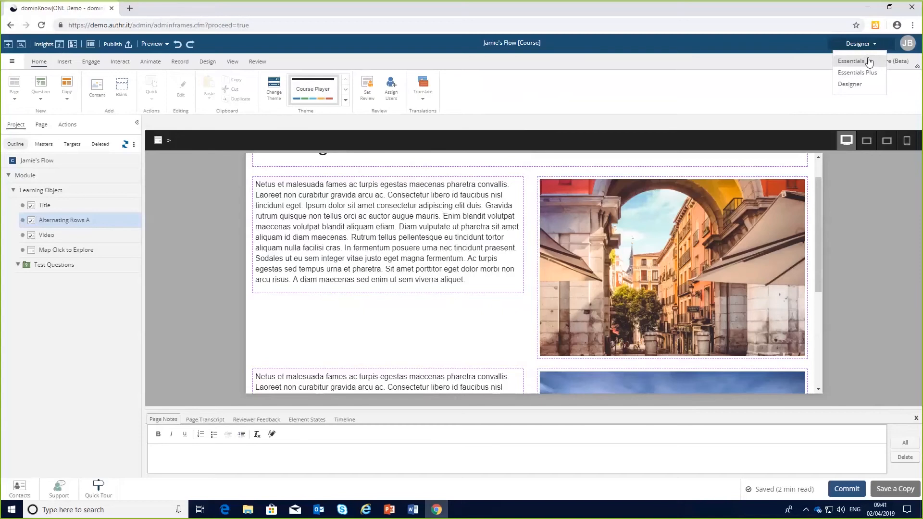
click(803, 60)
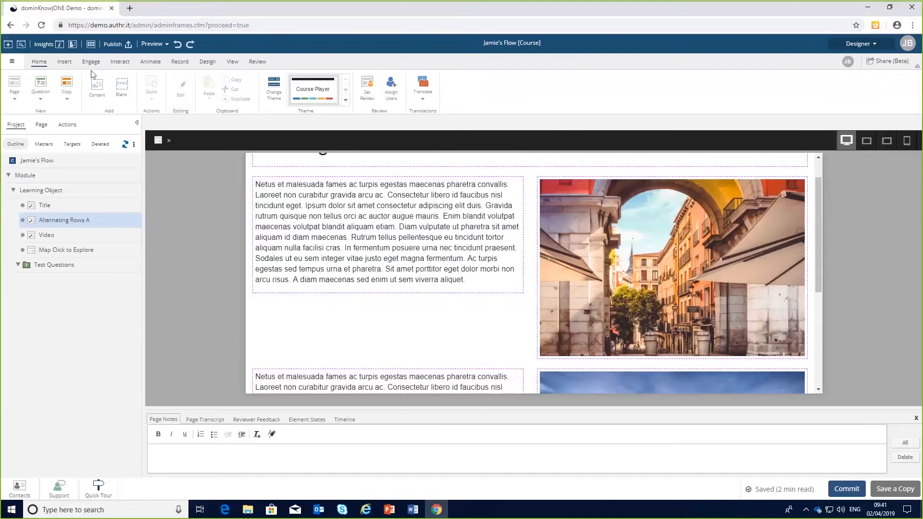
Browse the Insert, Engage and Interact tool sets available in Designer.
click(65, 63)
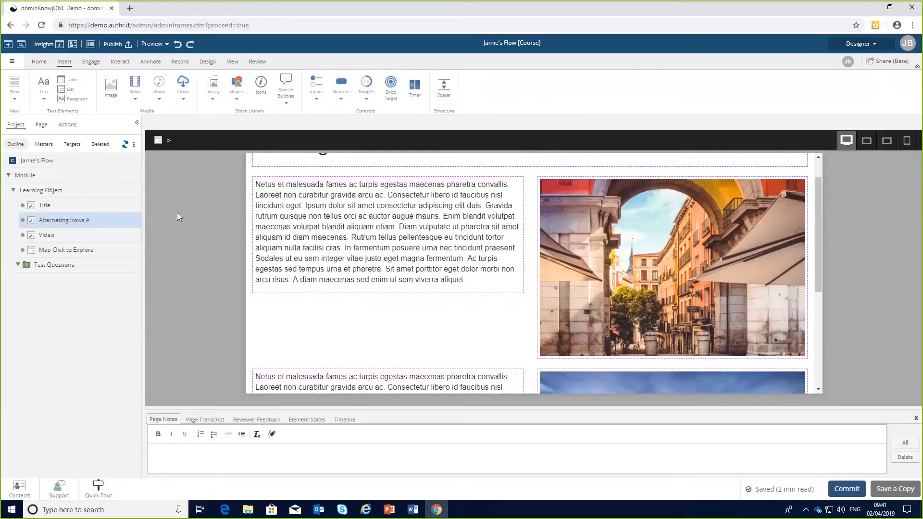
click(91, 63)
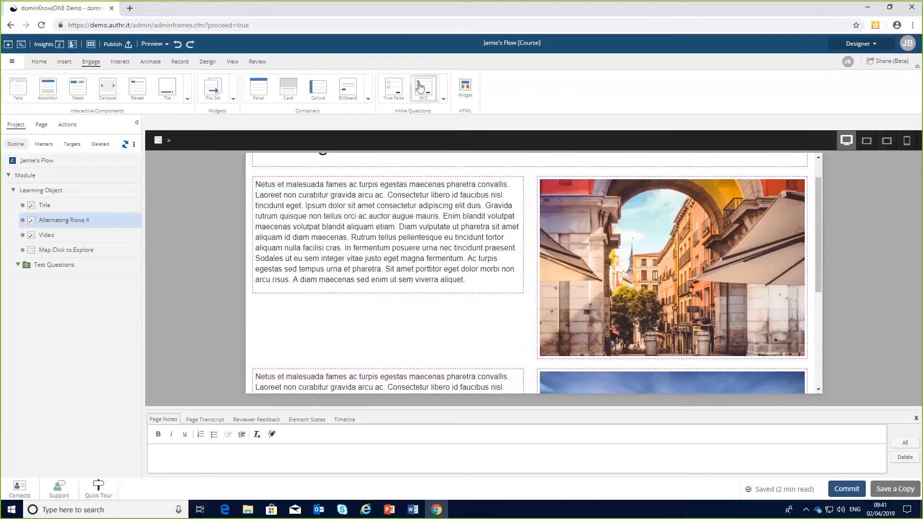
click(121, 62)
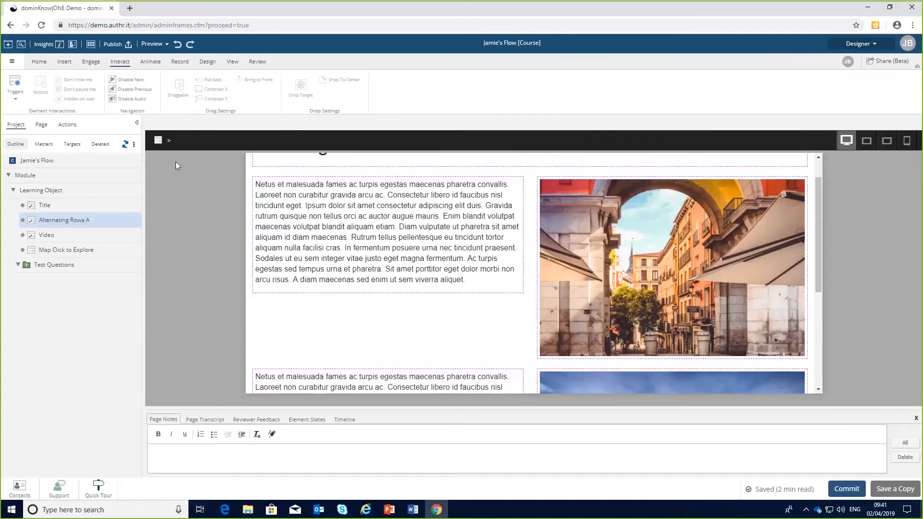
Compare the Triggers list with the image selected and with nothing selected, then return to the Home tools.
click(590, 255)
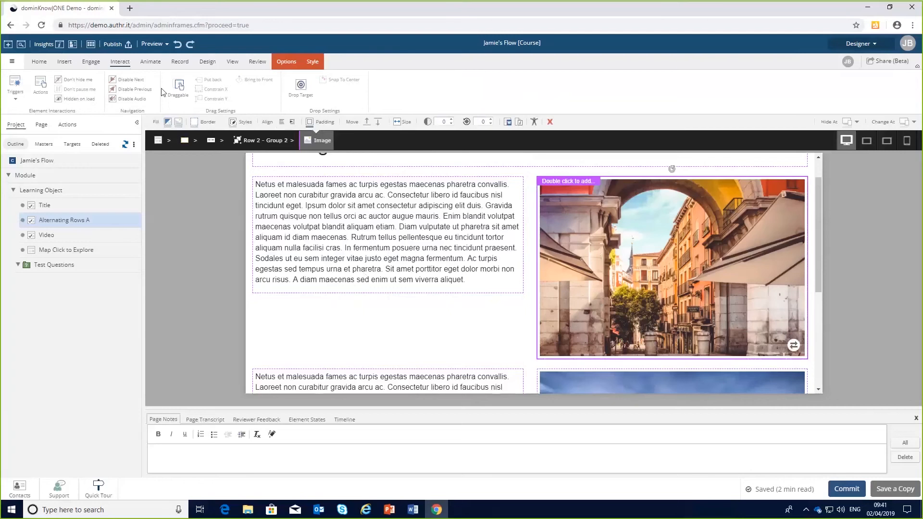
click(20, 100)
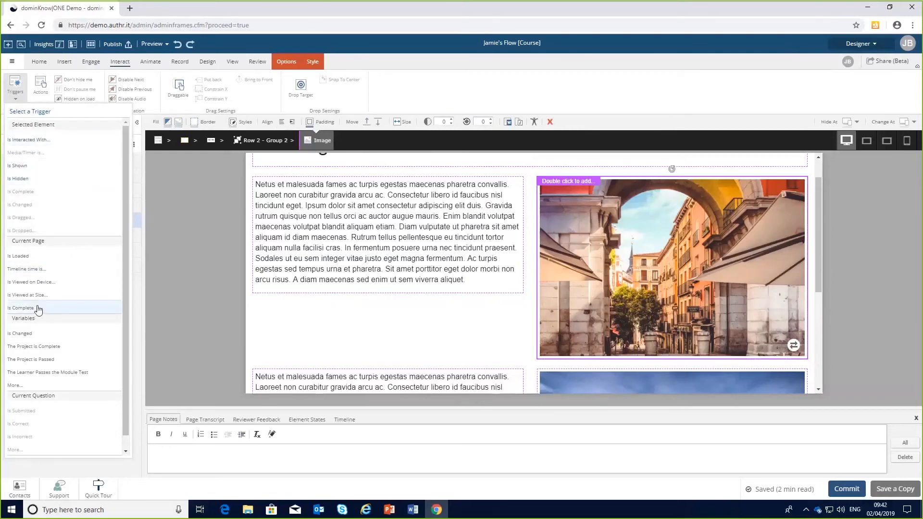
click(226, 246)
click(18, 97)
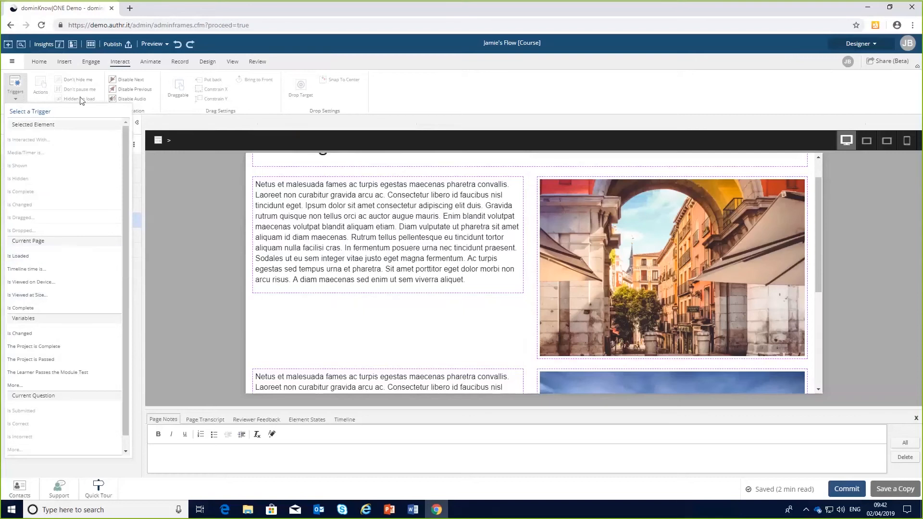
click(227, 225)
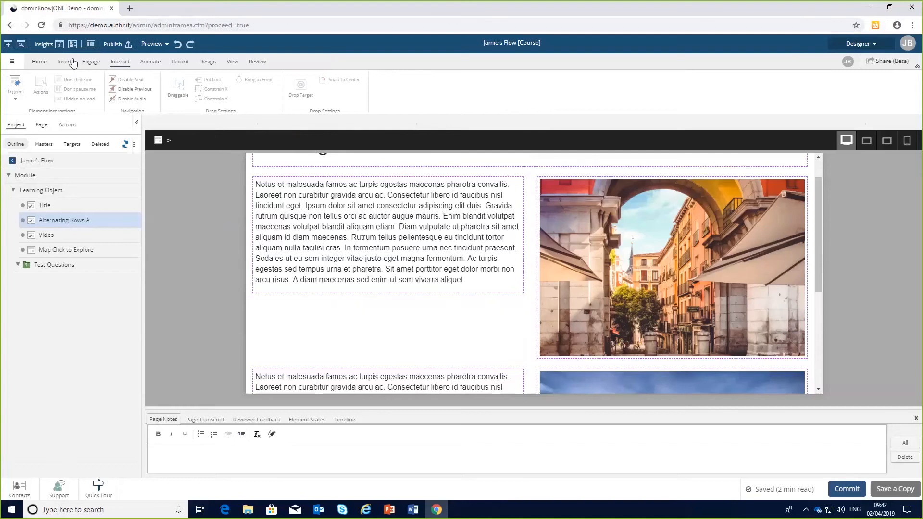
click(42, 63)
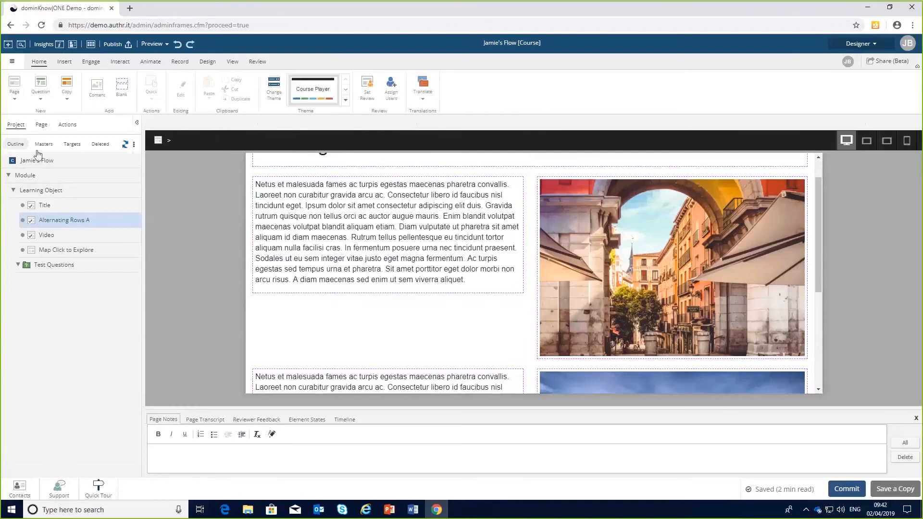
Browse the Add a Page layout gallery, looking through the Starters, Blank Layouts and Statement categories, then close it.
click(16, 100)
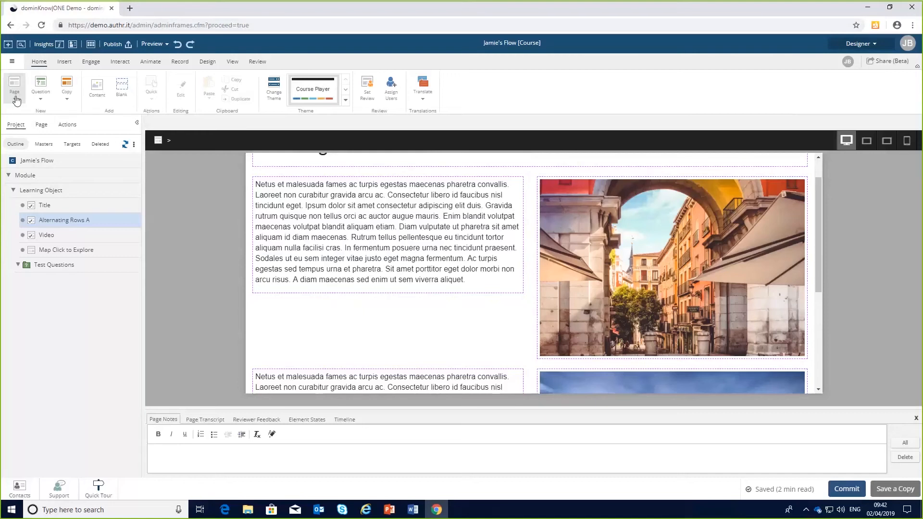
click(16, 100)
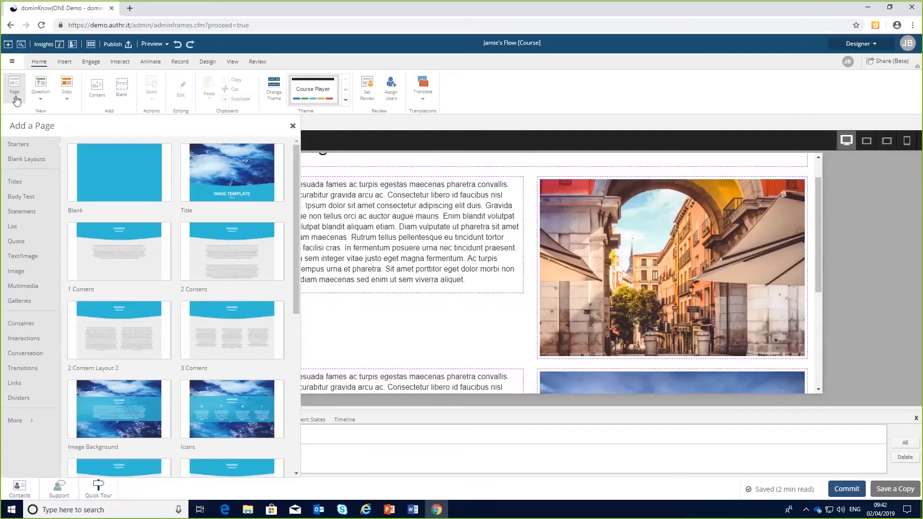
click(23, 146)
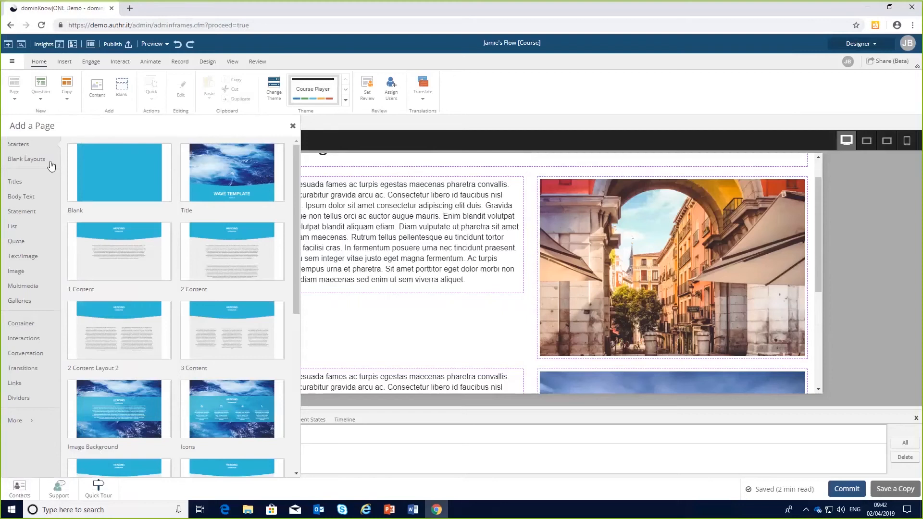
click(27, 163)
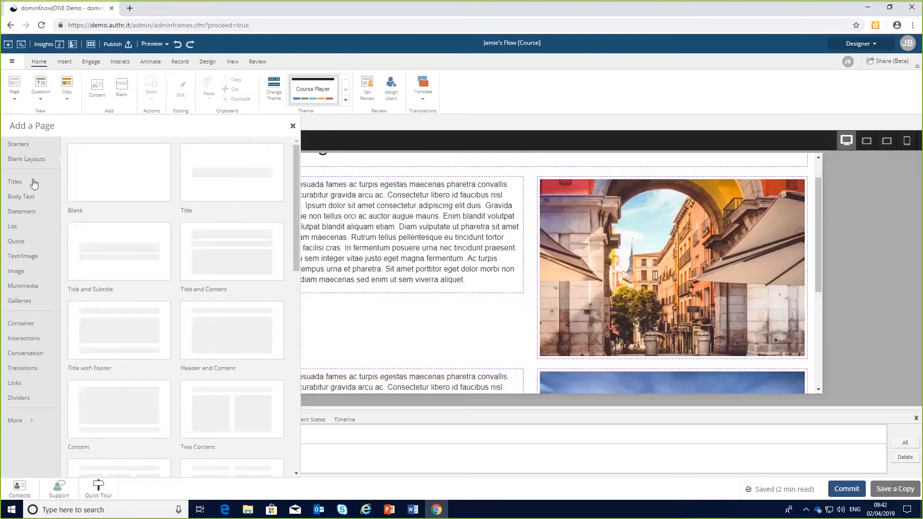
click(24, 215)
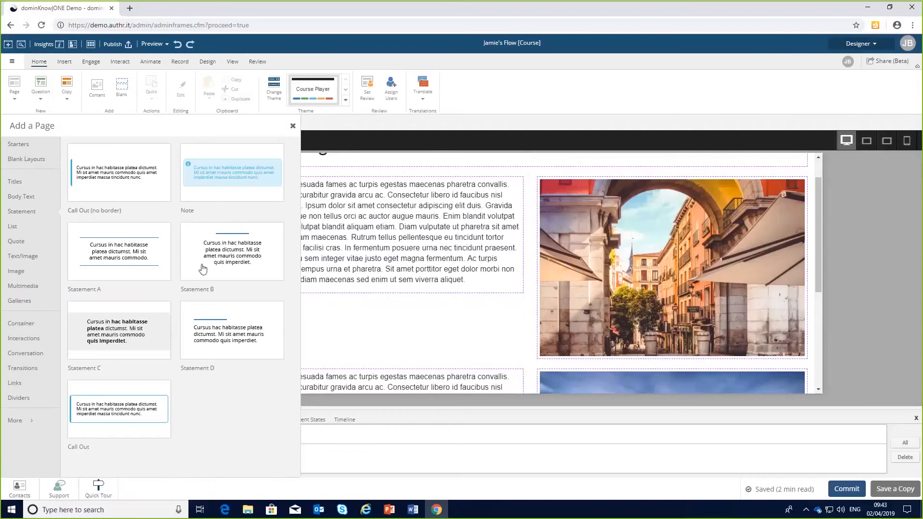
click(355, 121)
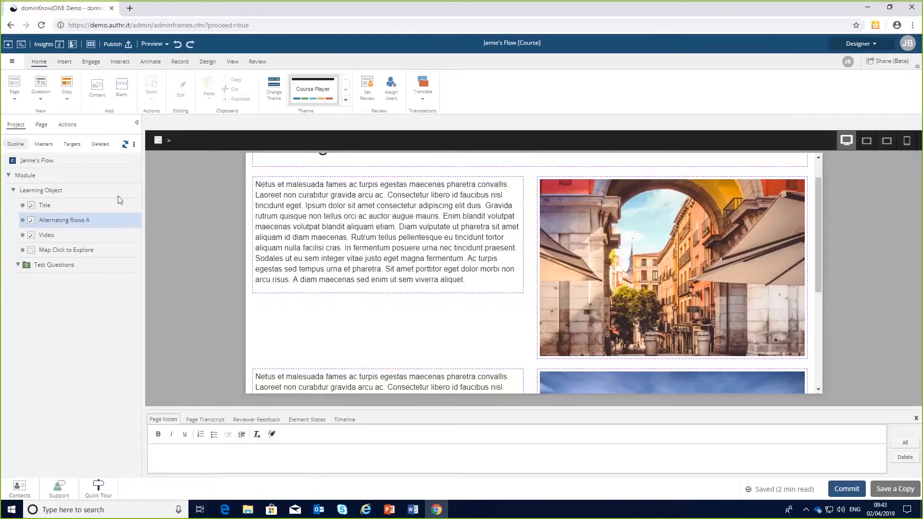
Switch the project outline to Card View to browse page thumbnails, then return it to List View.
click(135, 147)
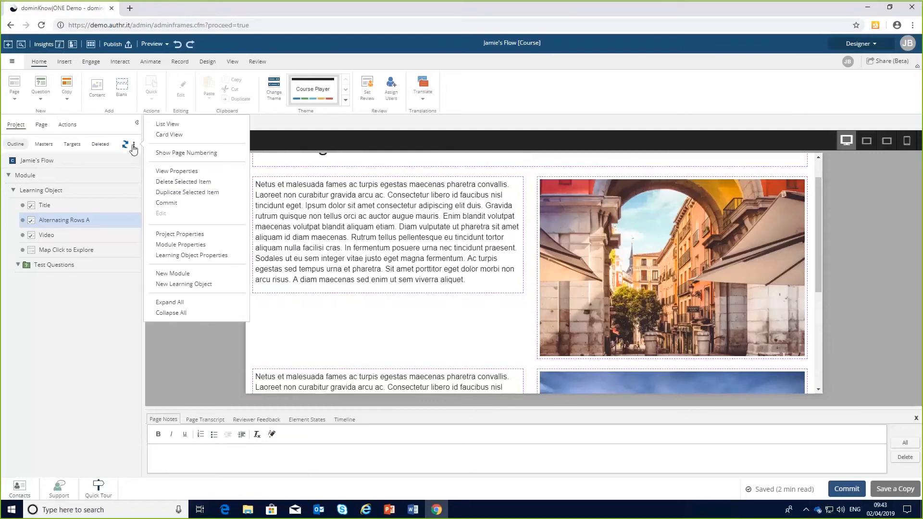
click(171, 136)
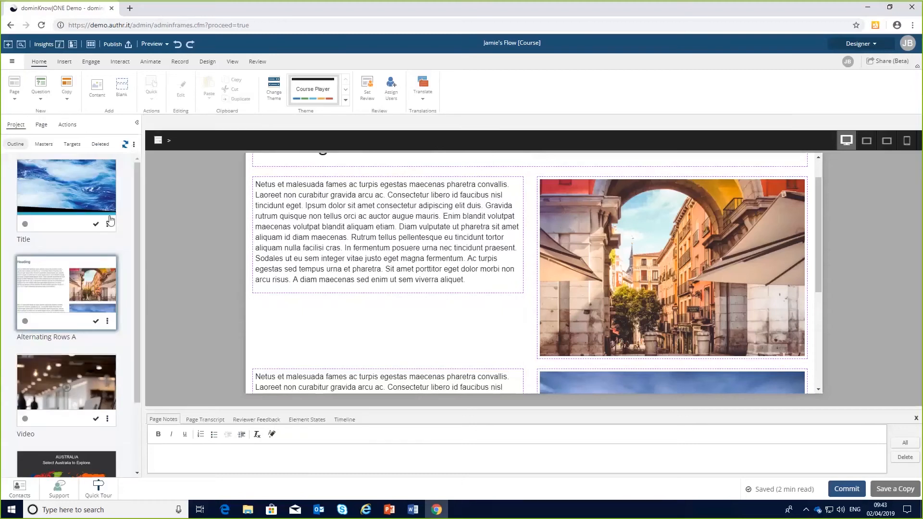
scroll(98, 212, down, 2)
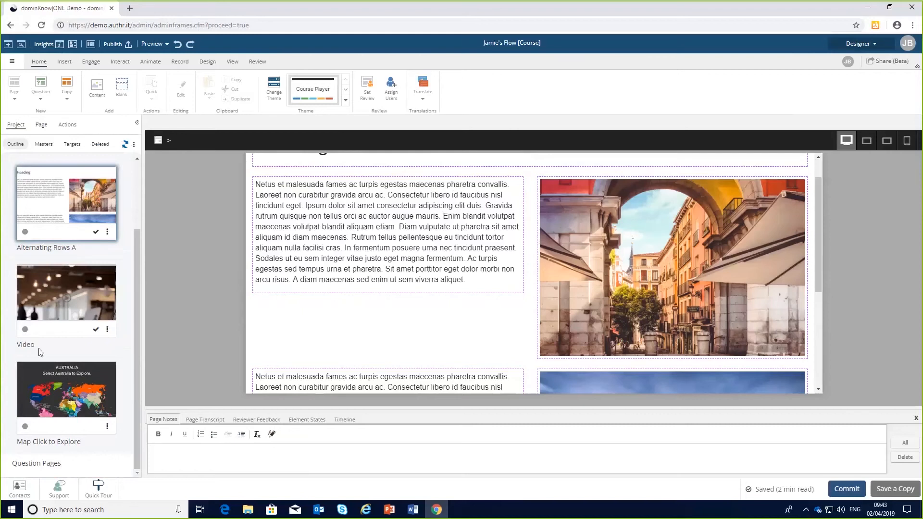
scroll(62, 327, up, 2)
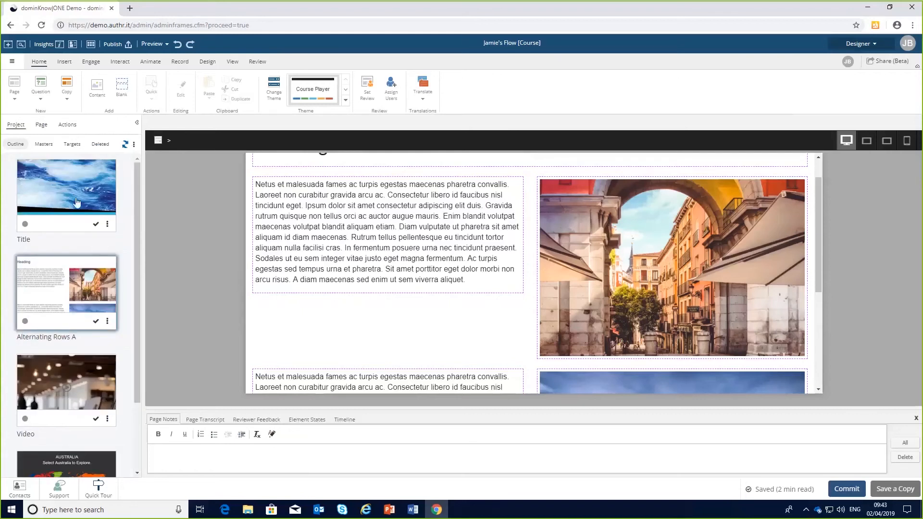
click(134, 145)
click(162, 125)
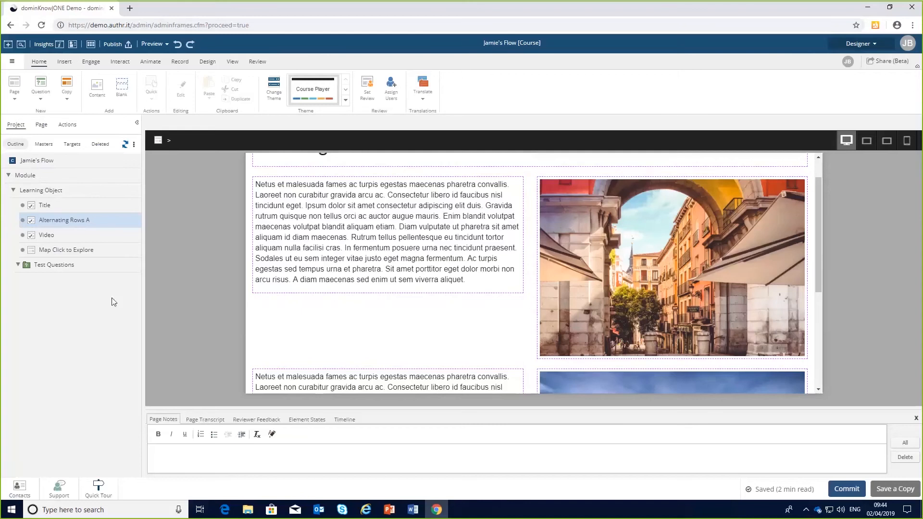
click(134, 145)
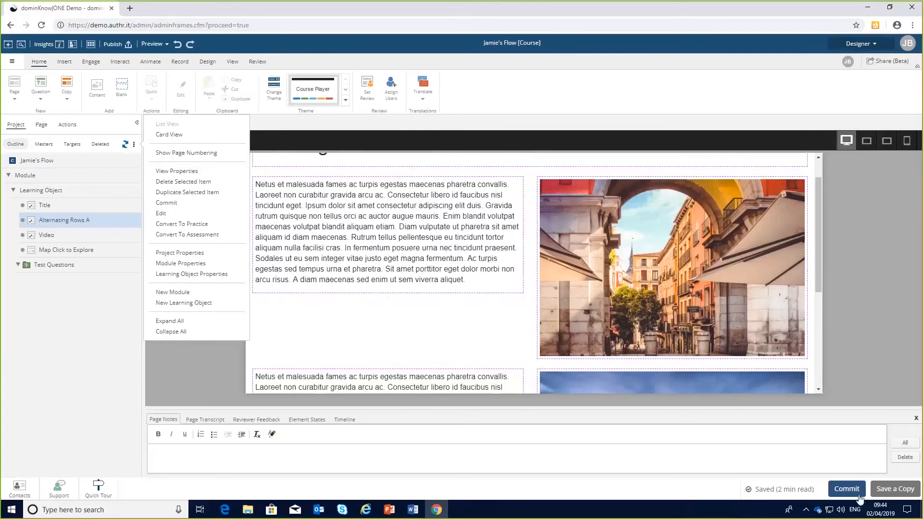
click(97, 407)
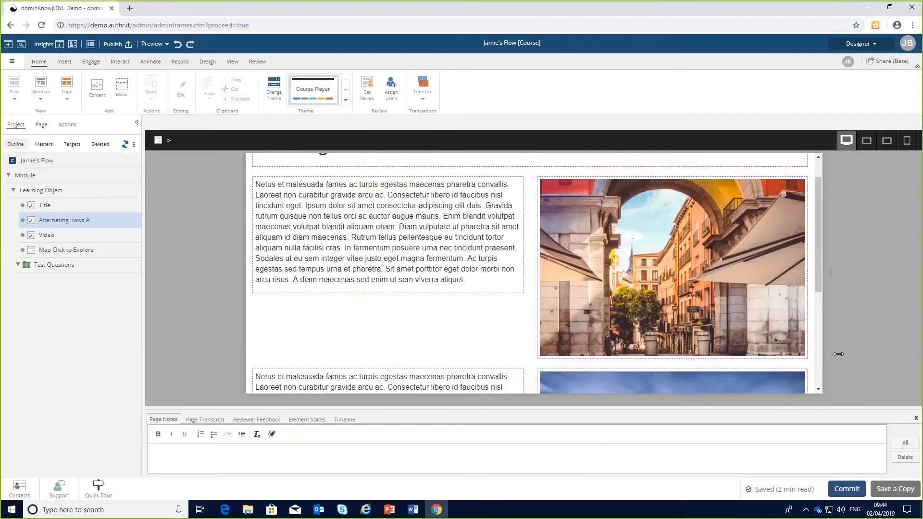
Insert a Body text element on the page directly below the Heading.
click(614, 246)
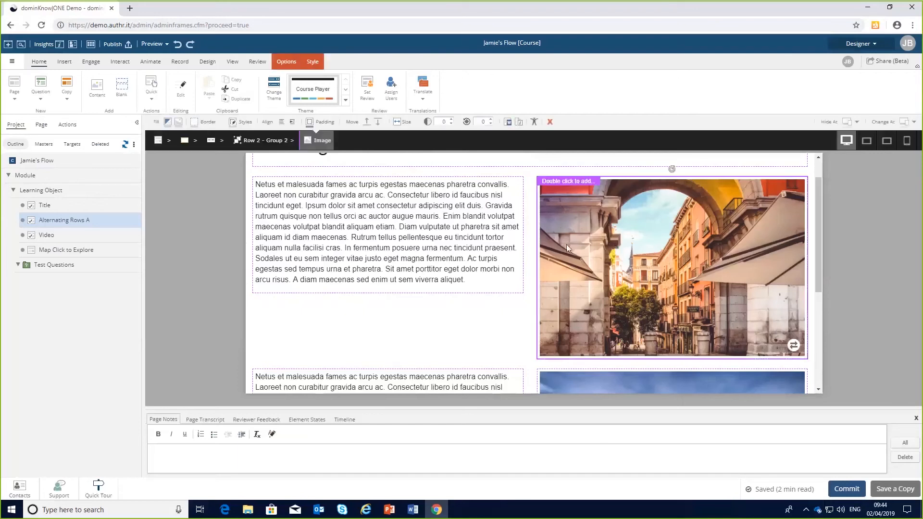
scroll(438, 241, up, 1)
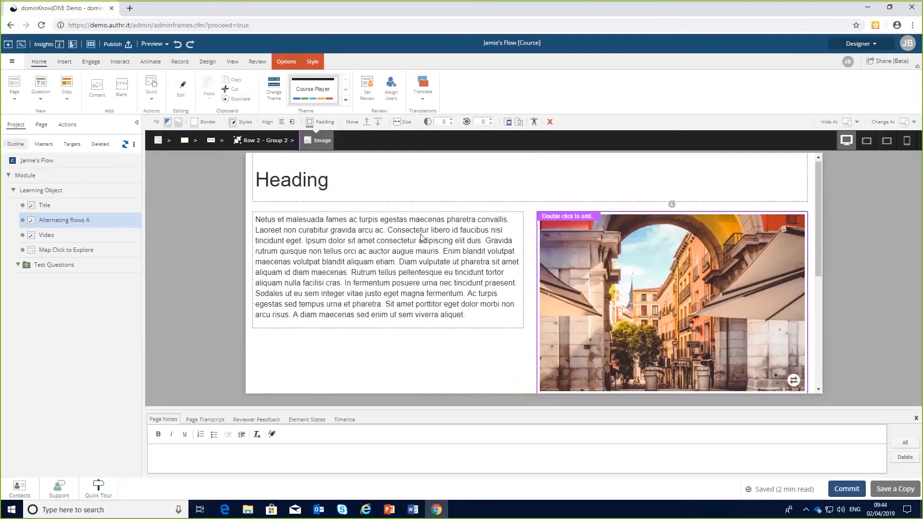
click(357, 189)
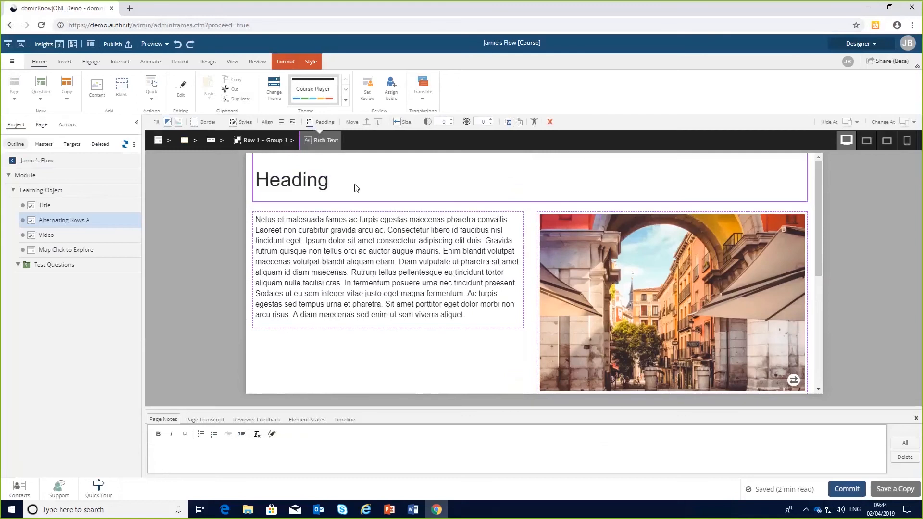
click(65, 62)
click(16, 94)
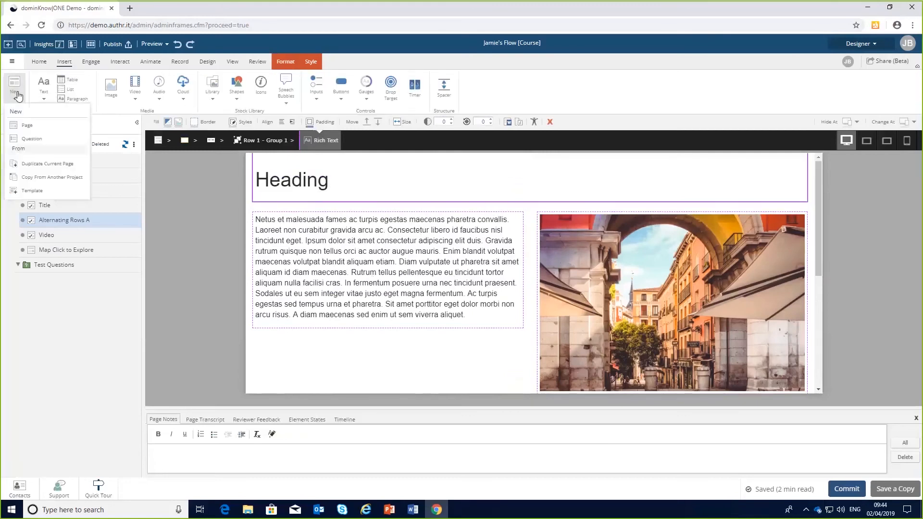
click(44, 91)
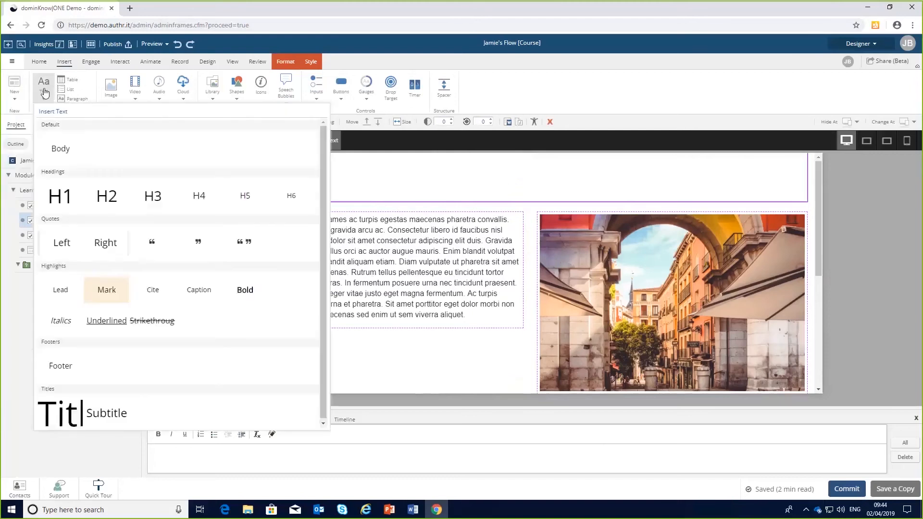
click(57, 154)
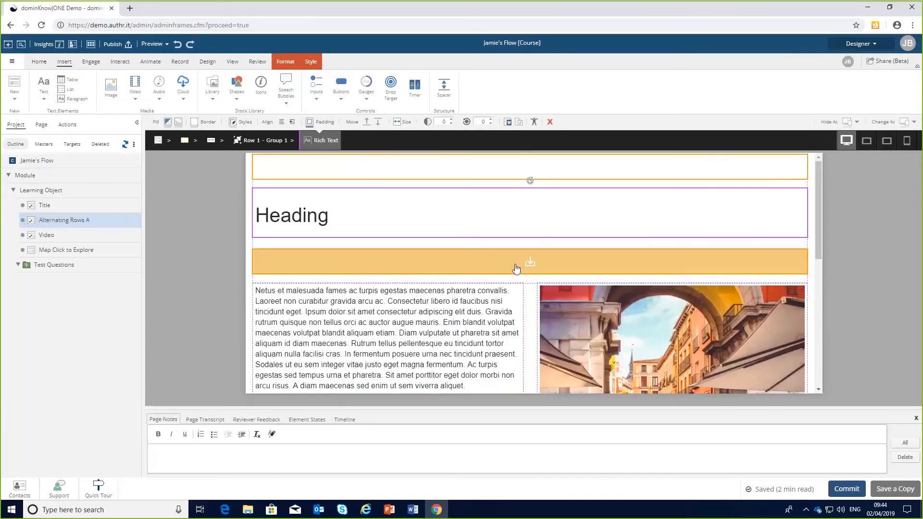
click(531, 268)
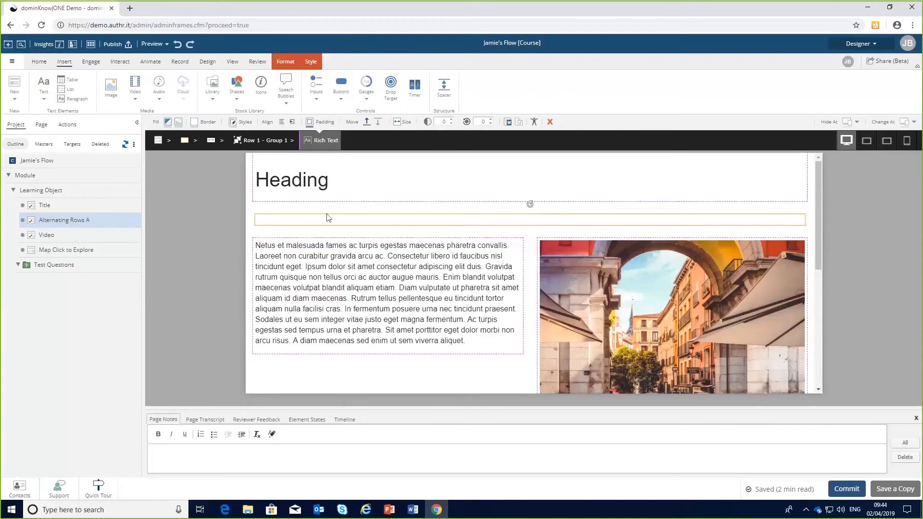
Enter Subtitle as the new text element's content.
click(329, 220)
text(S)
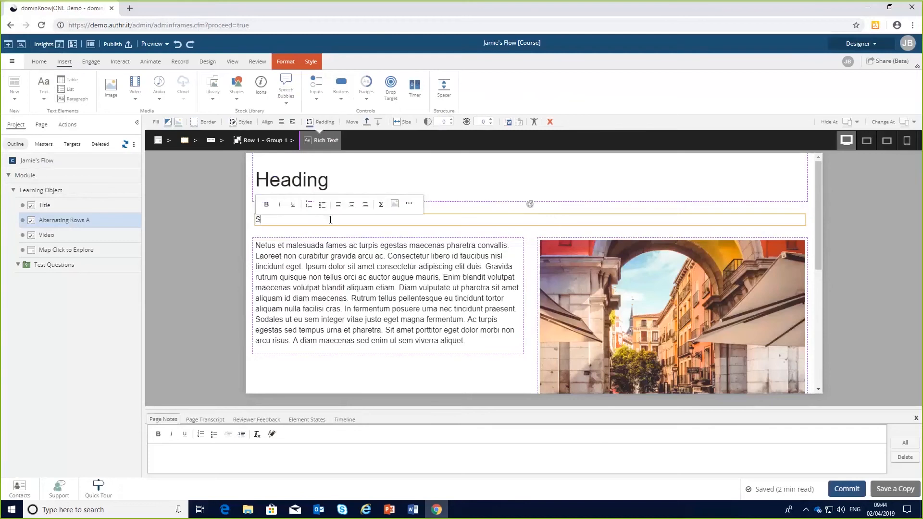
text(ubtitle)
click(200, 245)
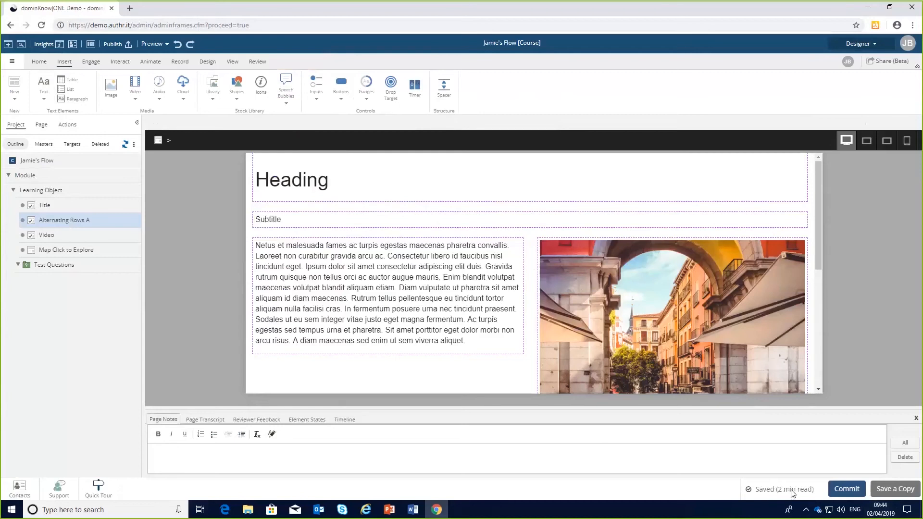
Commit the page with the comment subtitle added.
click(847, 489)
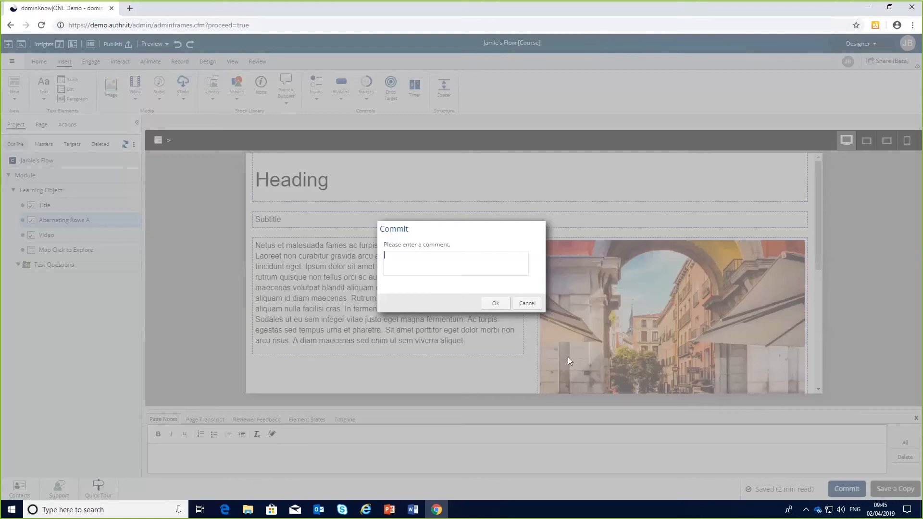
text(subtitle added)
click(499, 304)
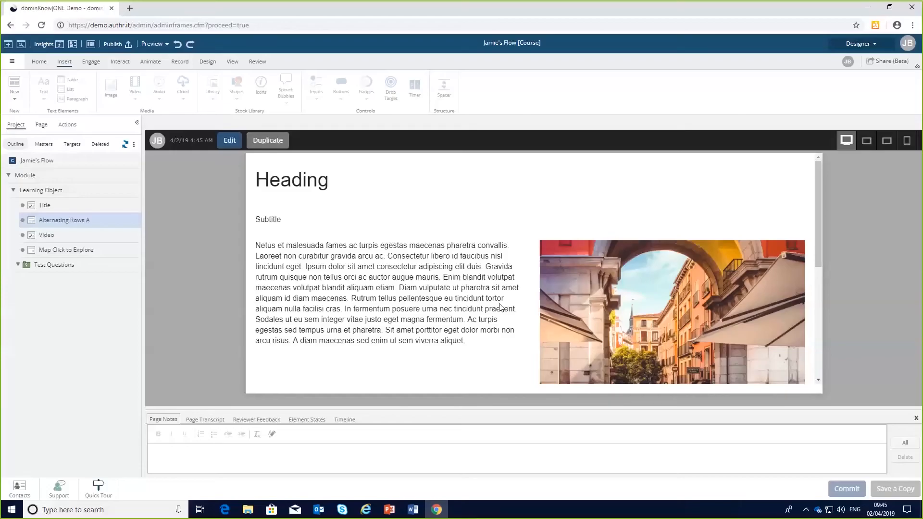
Review the page's version list and preview the version saved yesterday at 12:21 pm.
click(43, 125)
click(50, 144)
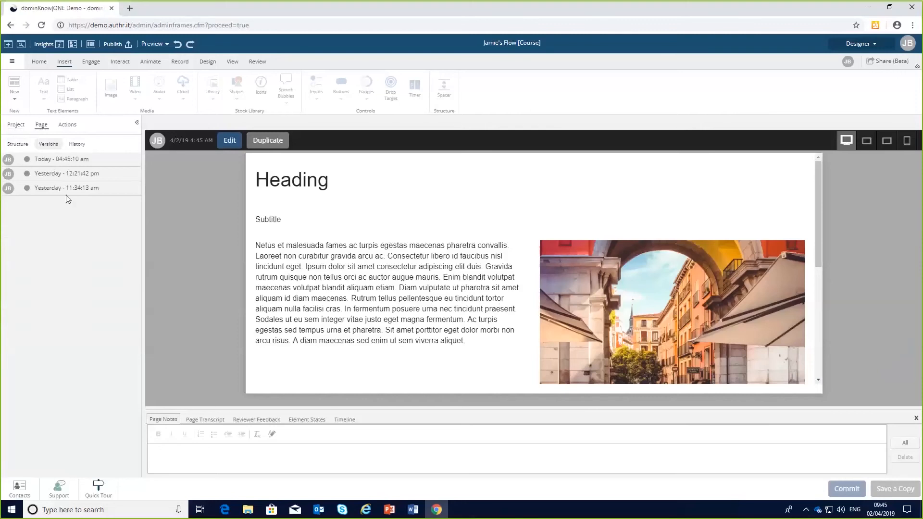
click(44, 161)
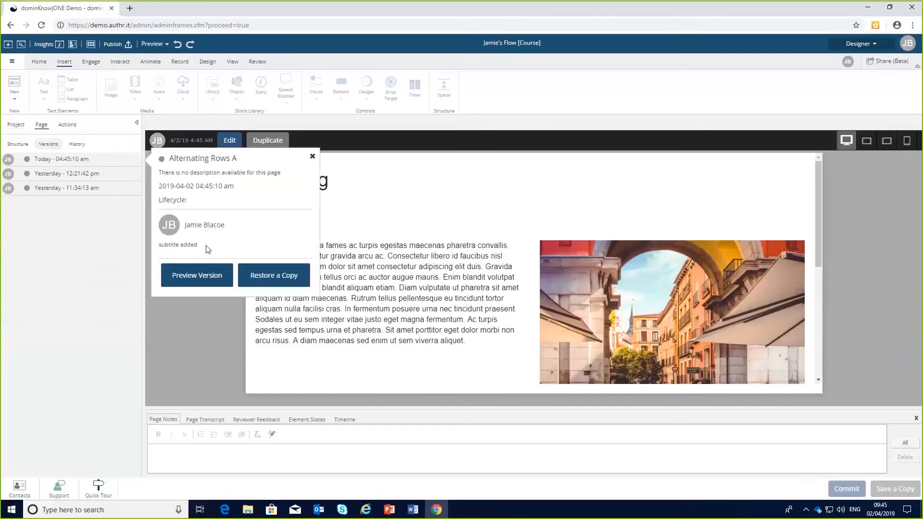
click(312, 157)
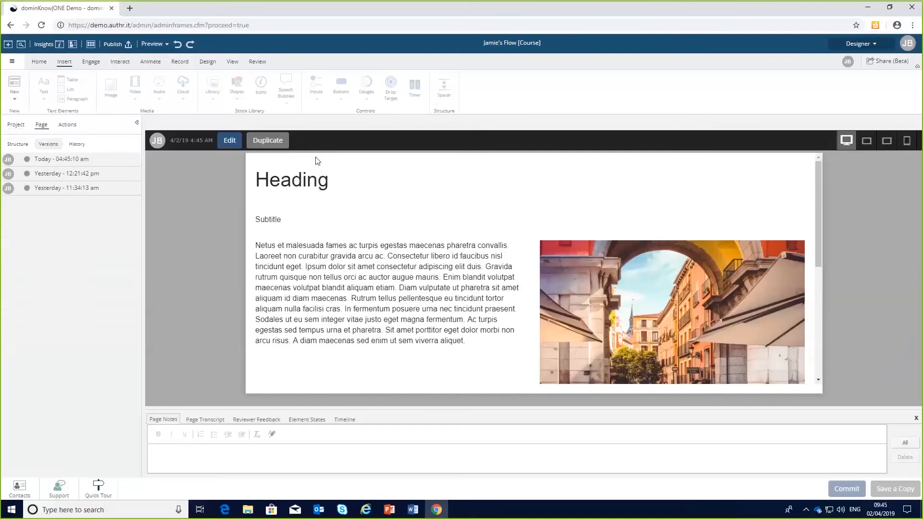
click(82, 175)
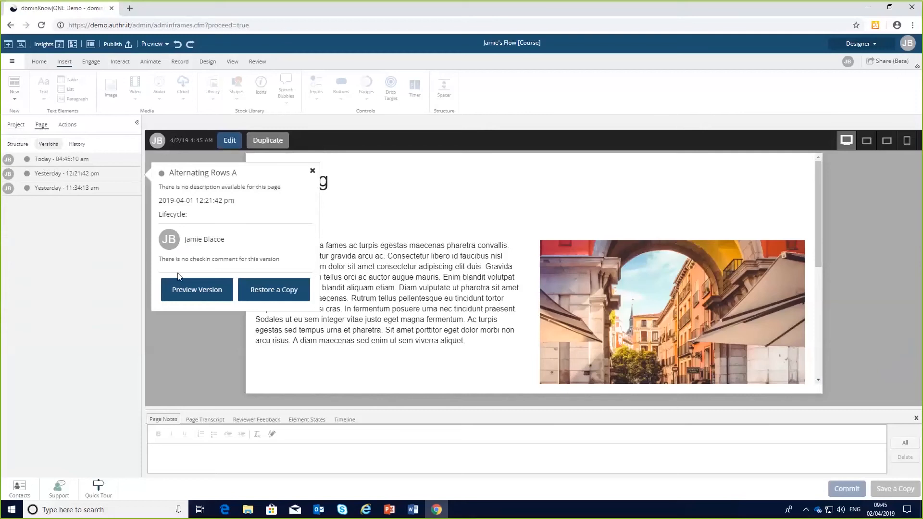
click(196, 290)
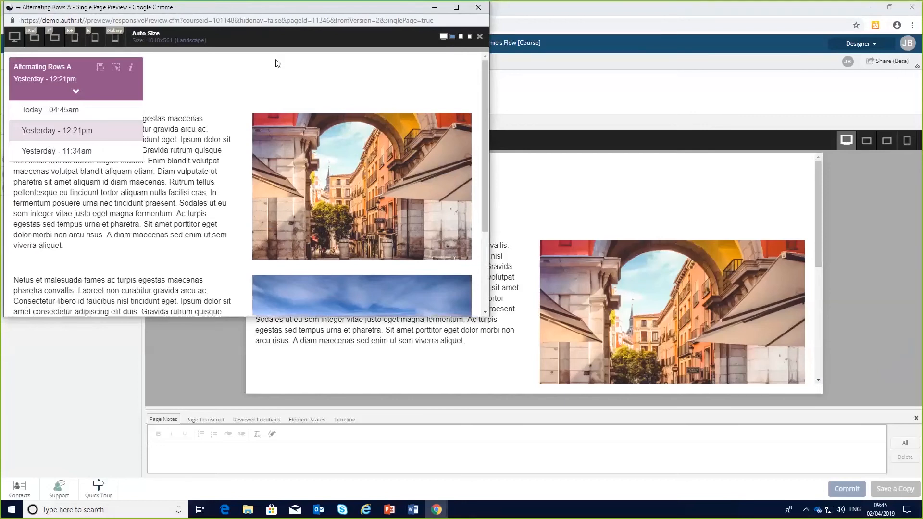
drag(231, 10, 278, 64)
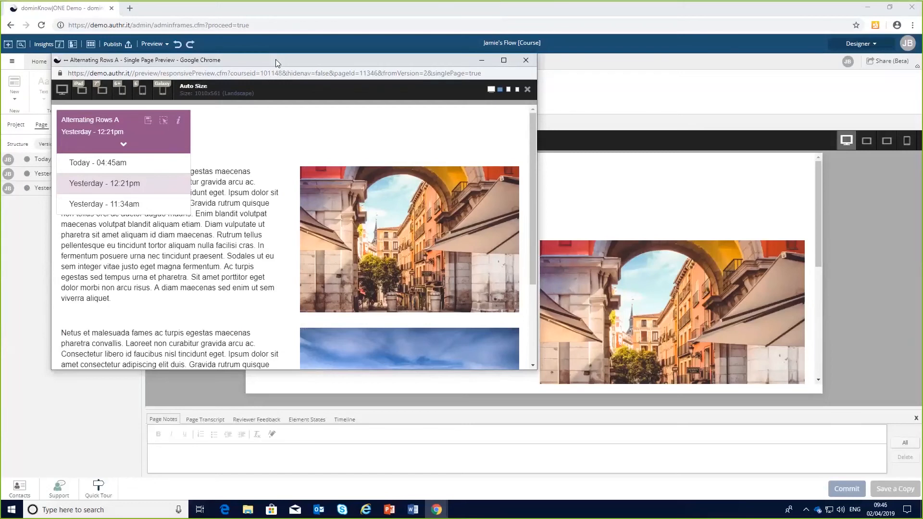
click(525, 60)
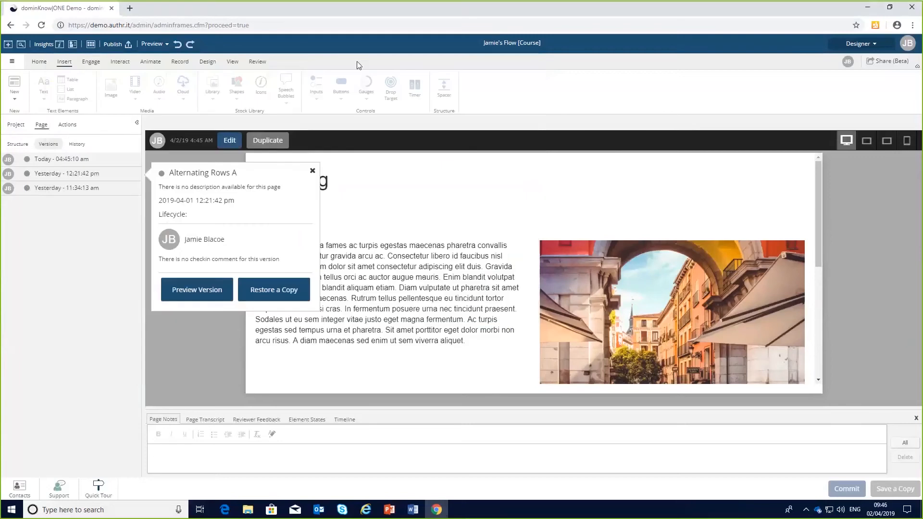
click(313, 170)
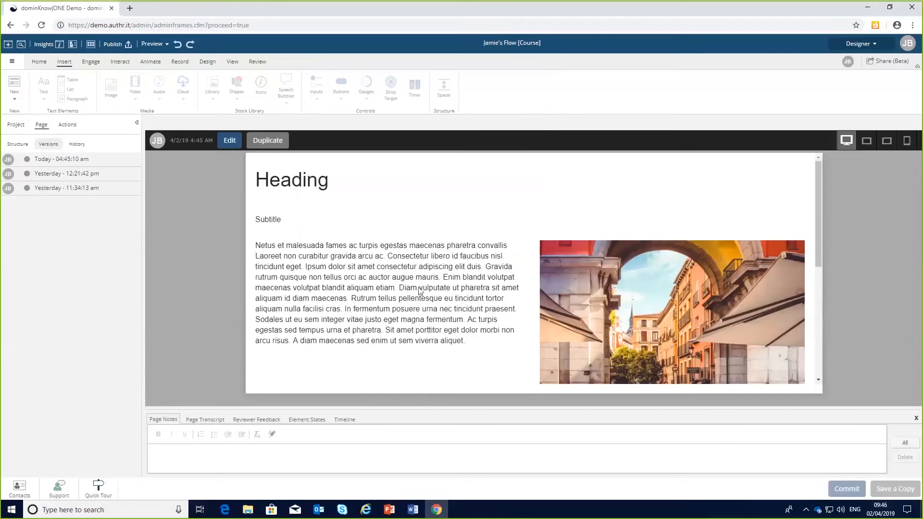
Reopen the page for editing from the project outline and switch the workspace to Essentials.
click(19, 127)
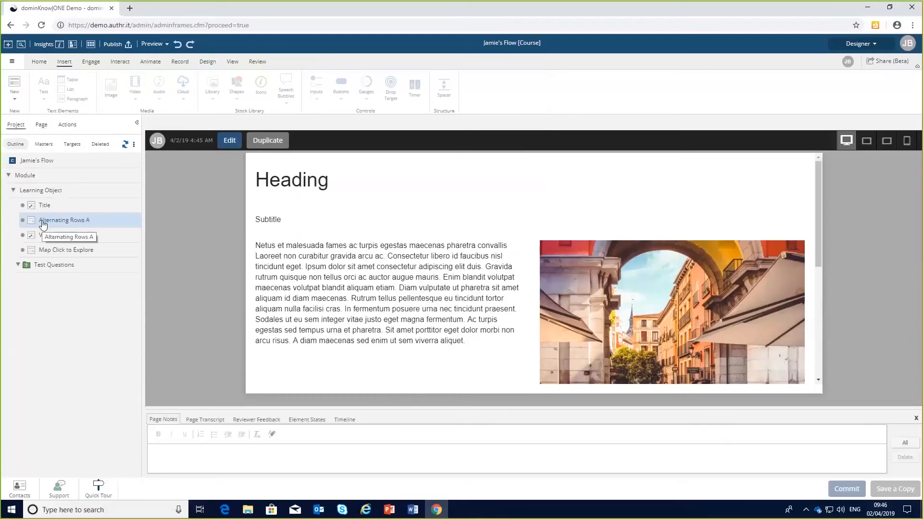
click(230, 141)
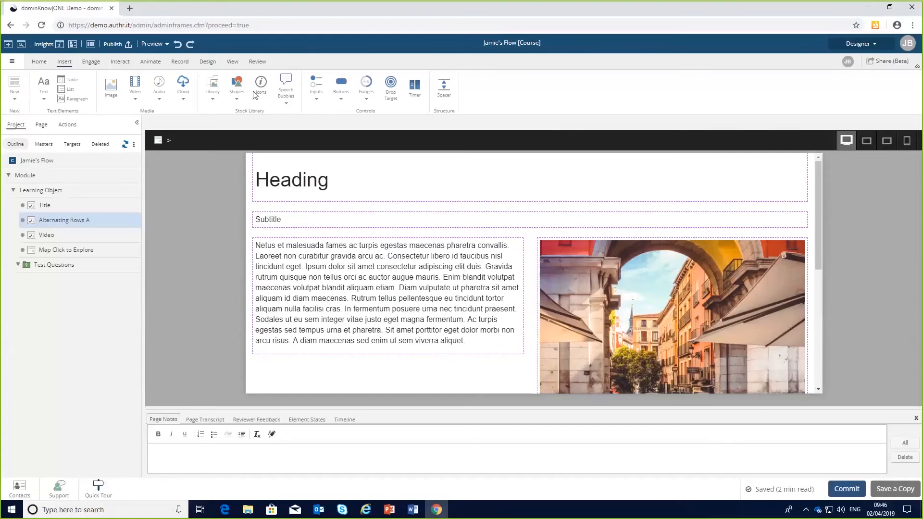
click(872, 43)
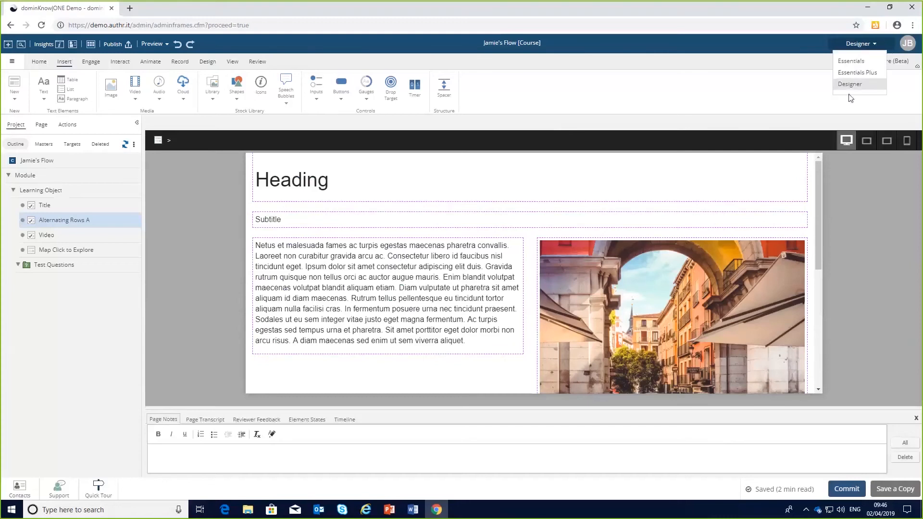
click(861, 62)
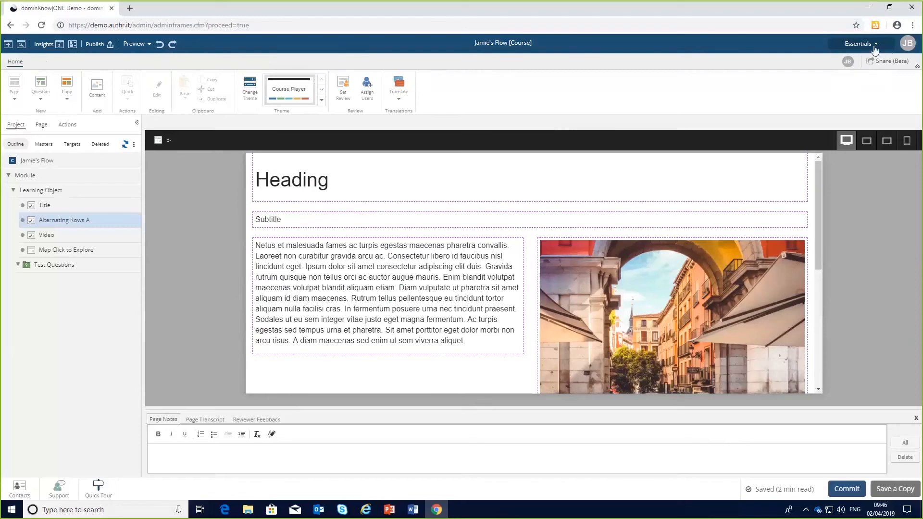
Switch the authoring workspace to Designer.
click(875, 44)
click(857, 62)
click(861, 45)
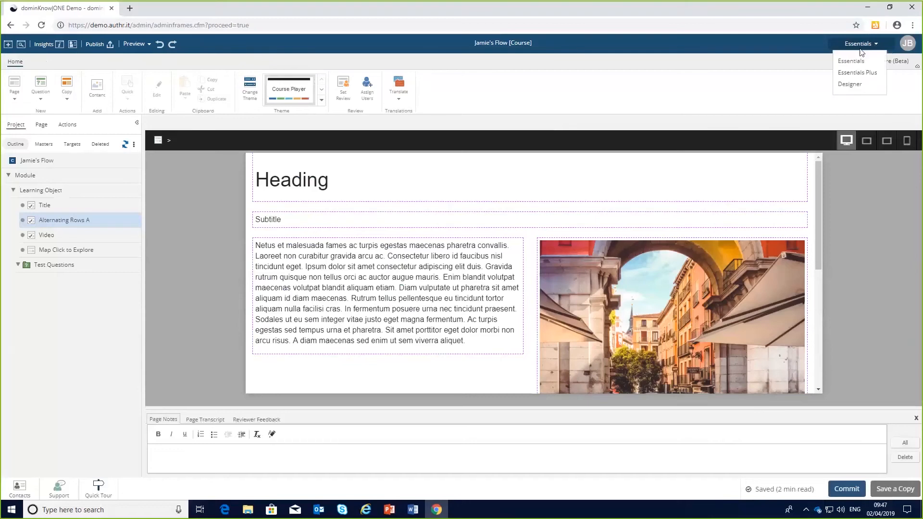
click(861, 87)
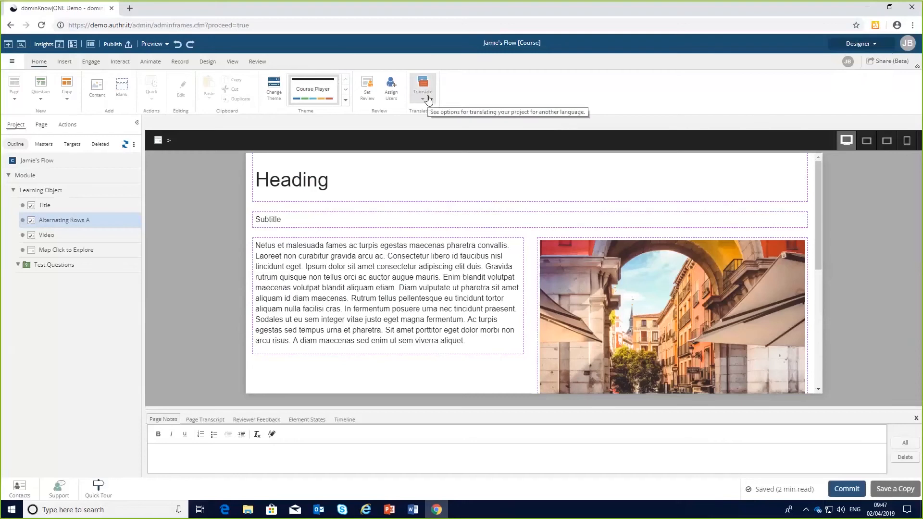
Add a new page to the learning object using the Blank layout.
click(181, 62)
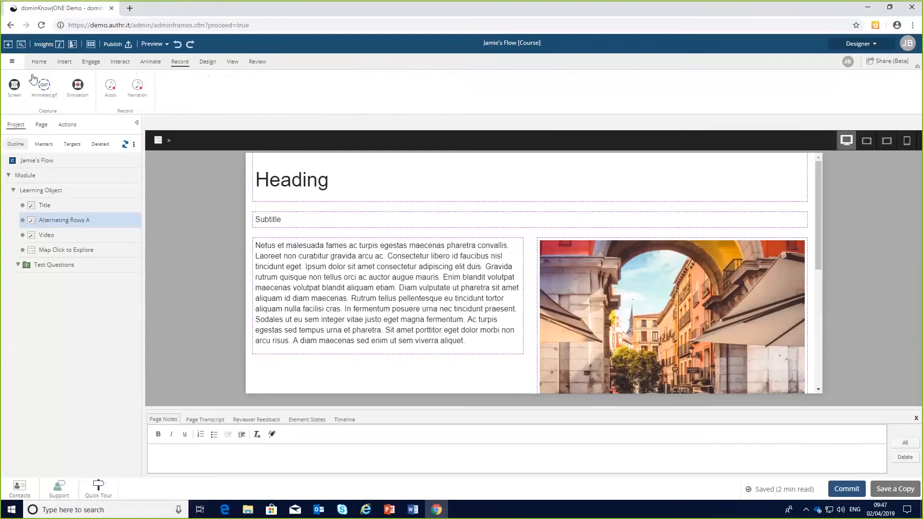
click(41, 62)
click(21, 99)
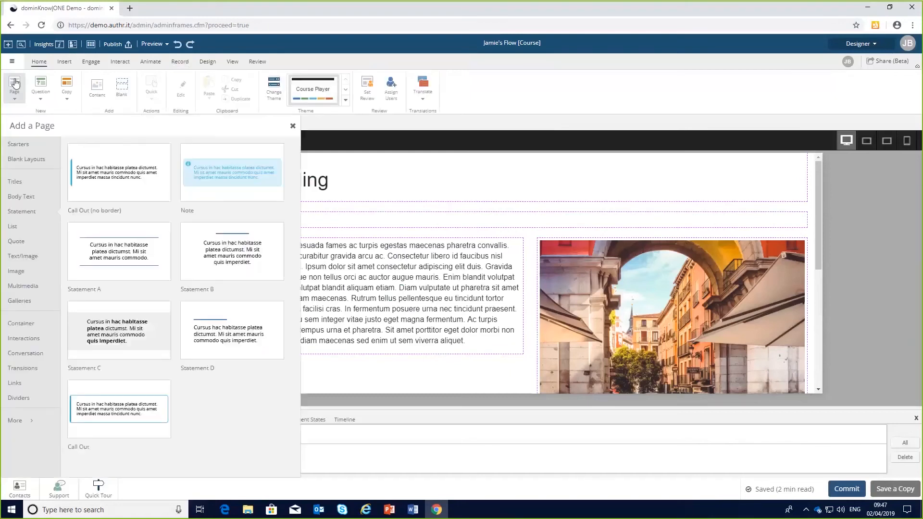
click(25, 156)
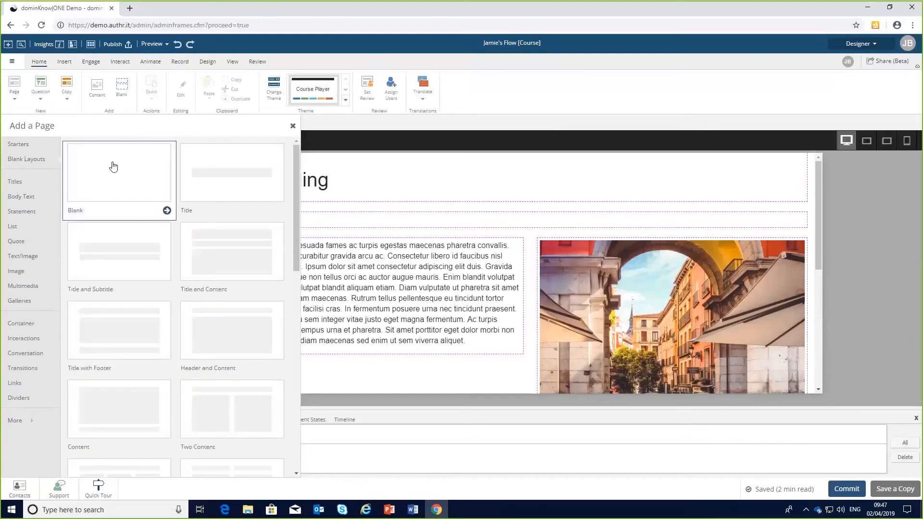
click(165, 210)
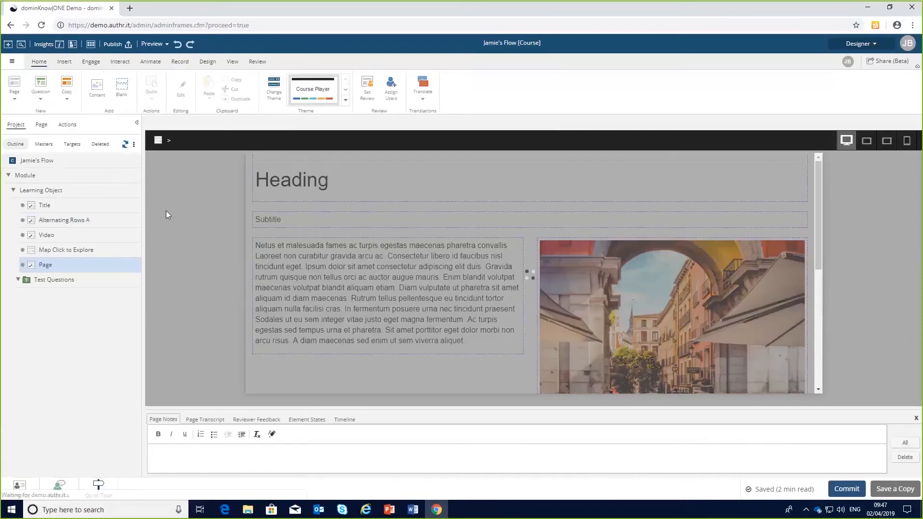
Add a one-column section to the blank page.
click(529, 165)
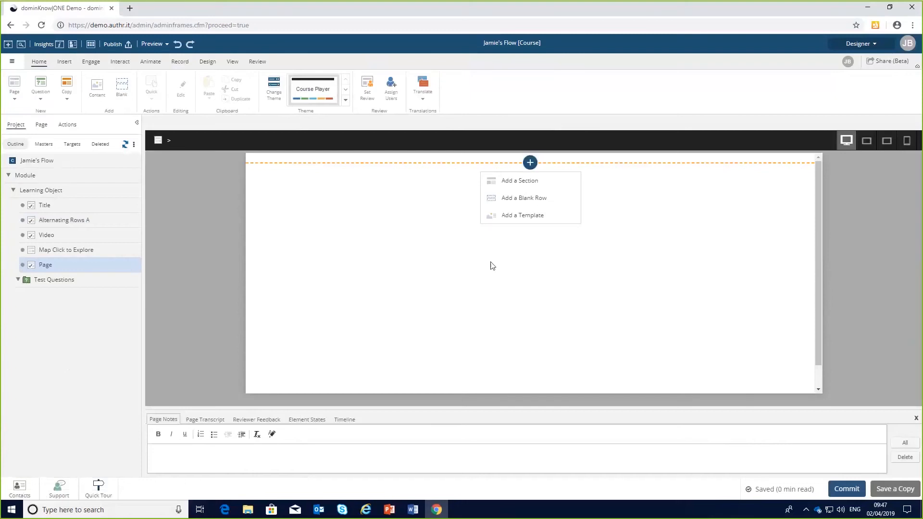
click(528, 203)
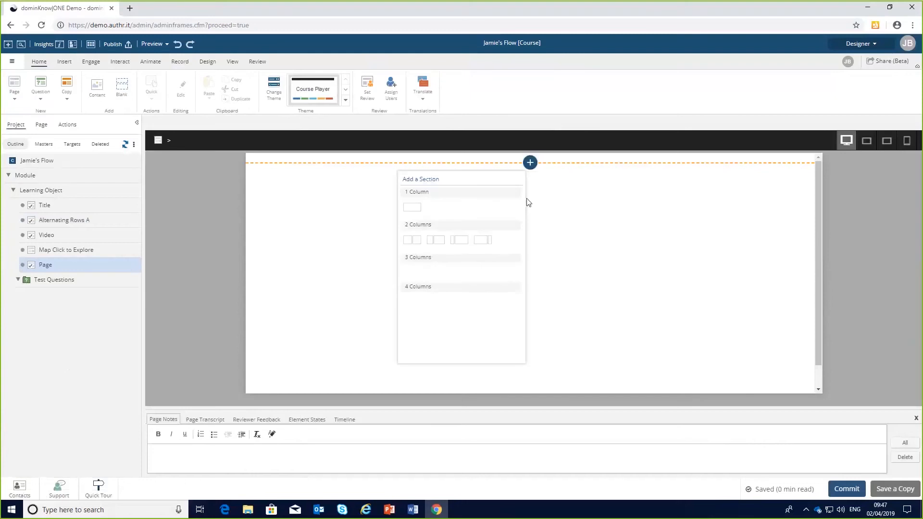
click(413, 208)
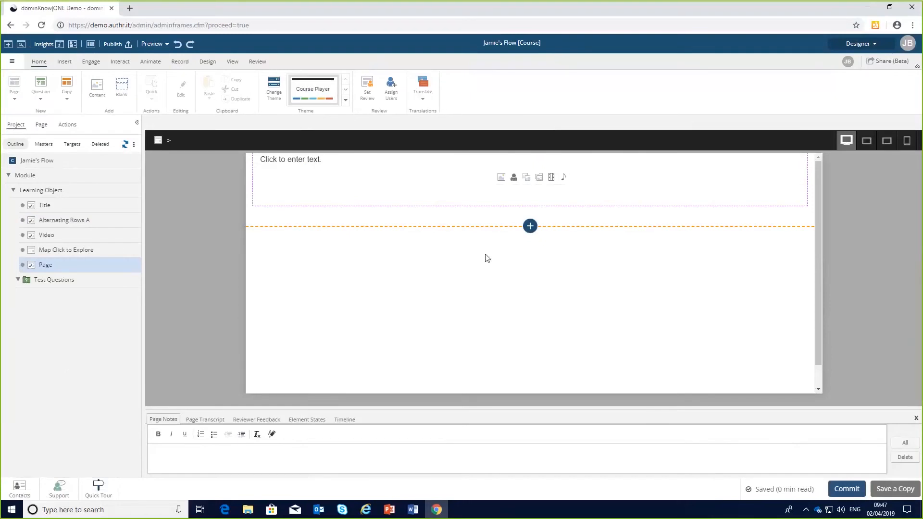
Open the Simulation capture tool and start a full-screen capture over Word.
click(180, 62)
click(81, 89)
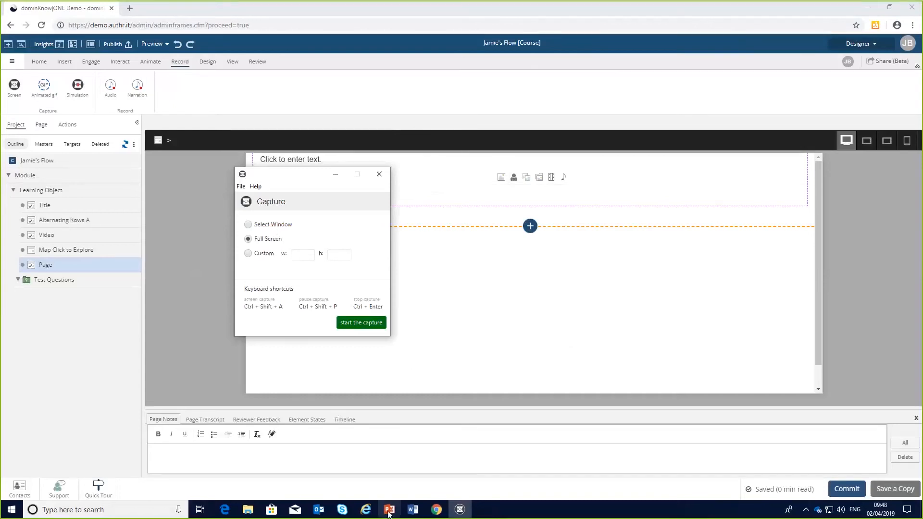
click(412, 510)
click(457, 511)
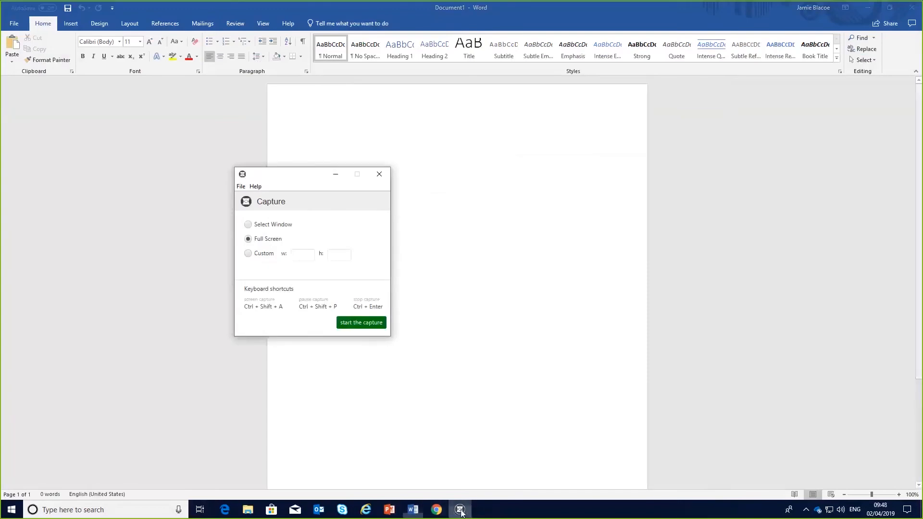
click(367, 323)
Record the simulation by selecting the Insert, Design, References and Review ribbon tabs in Word.
click(397, 325)
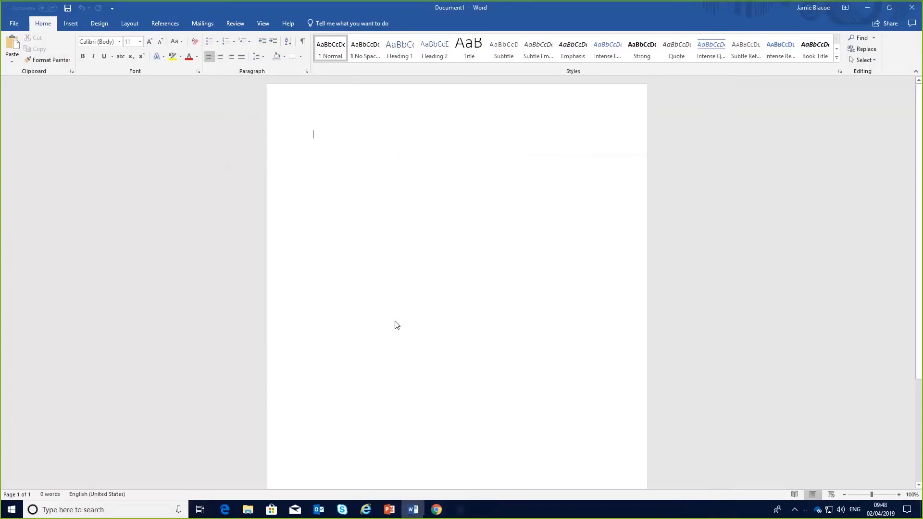
click(73, 25)
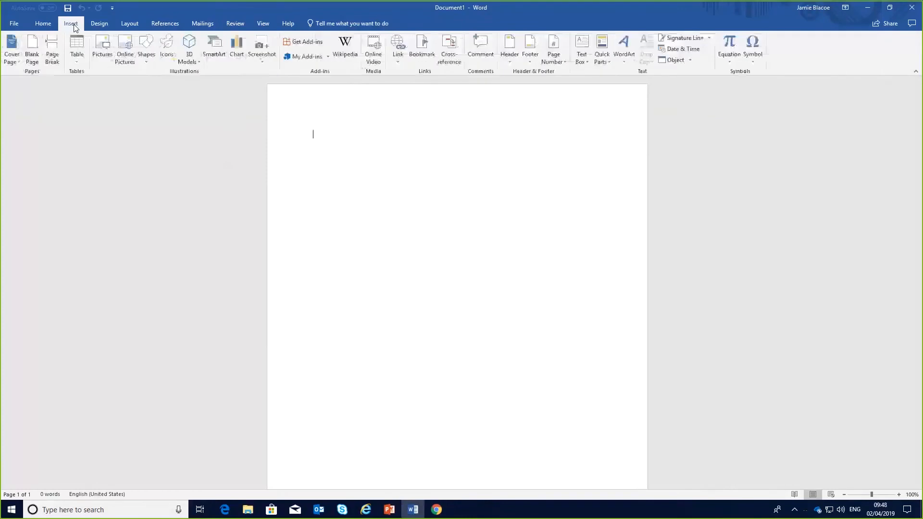
click(103, 27)
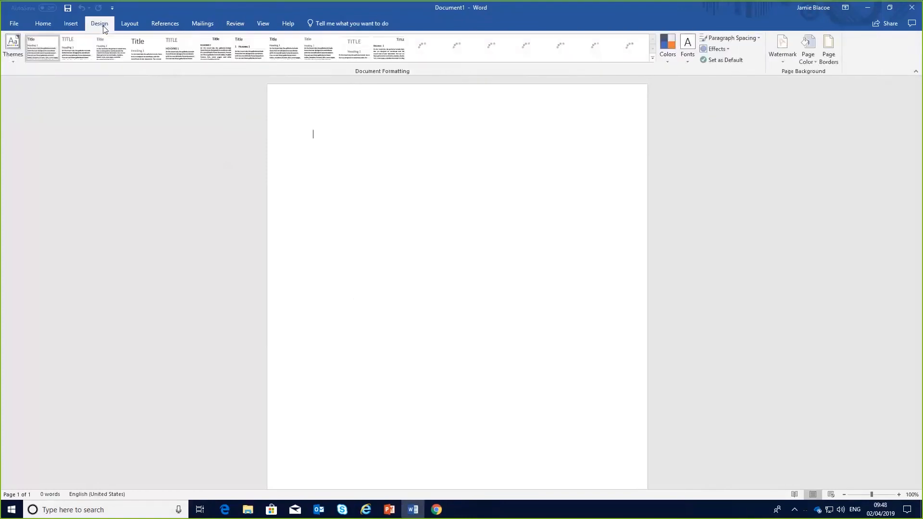
click(170, 28)
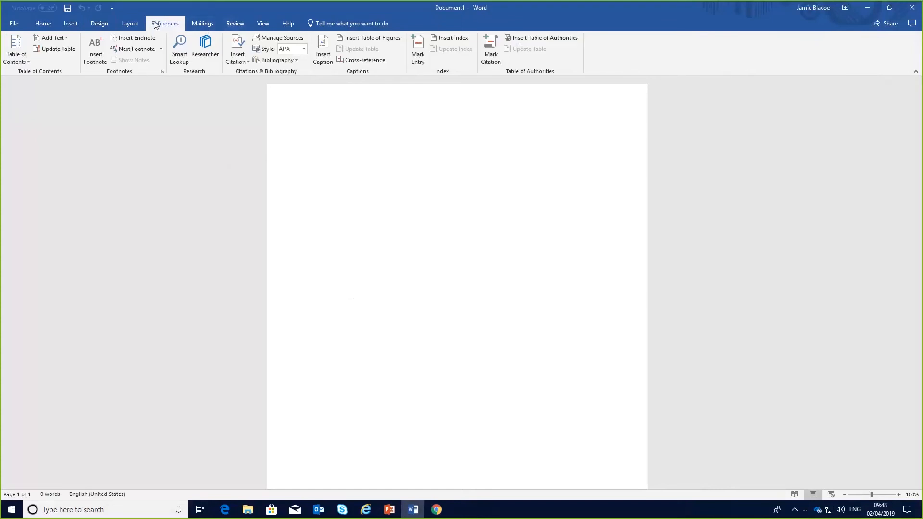
click(233, 25)
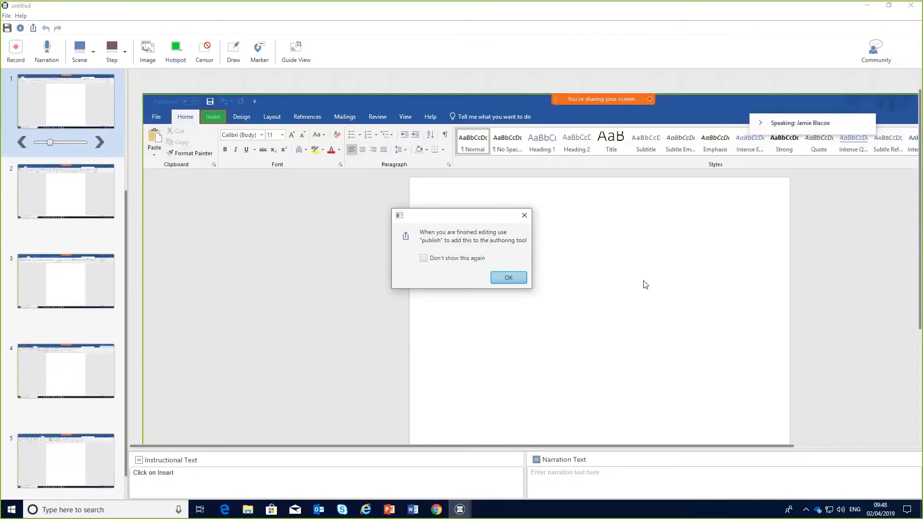
Dismiss the publish reminder, browse the captured steps and enlarge the instructional text panel.
click(509, 278)
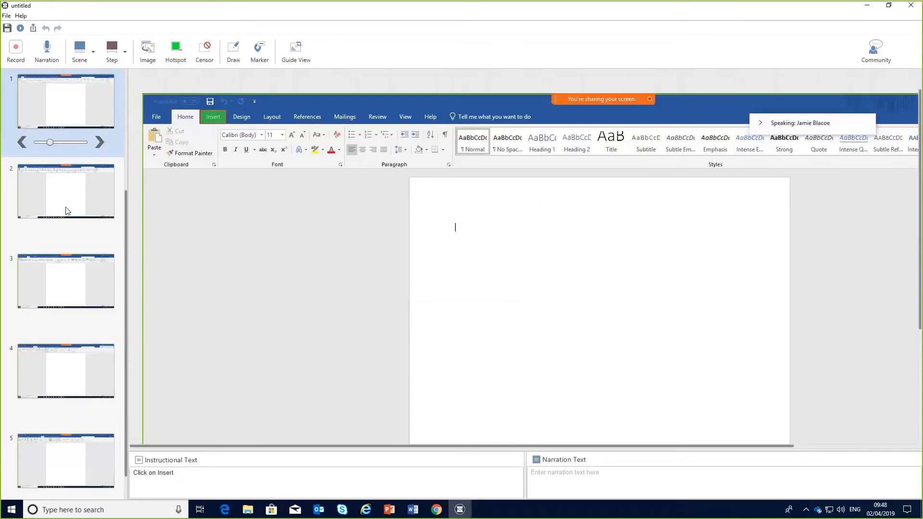
click(70, 192)
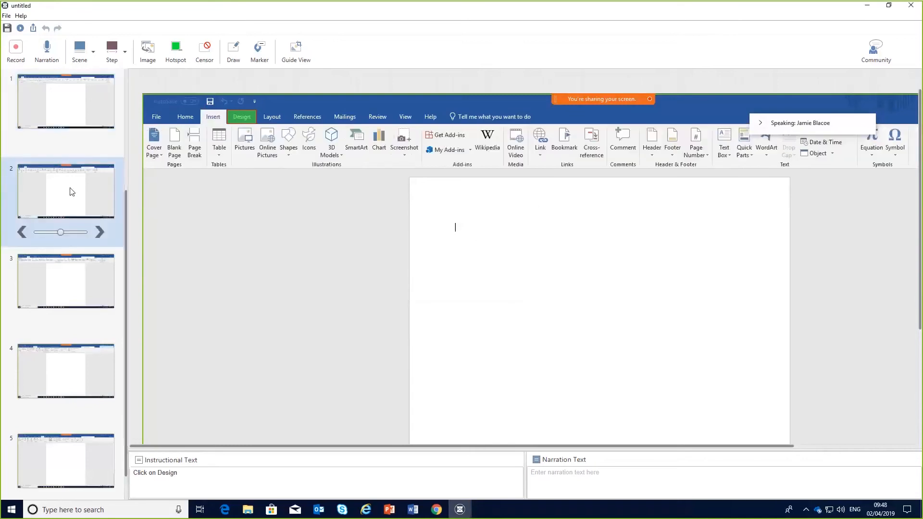
click(60, 277)
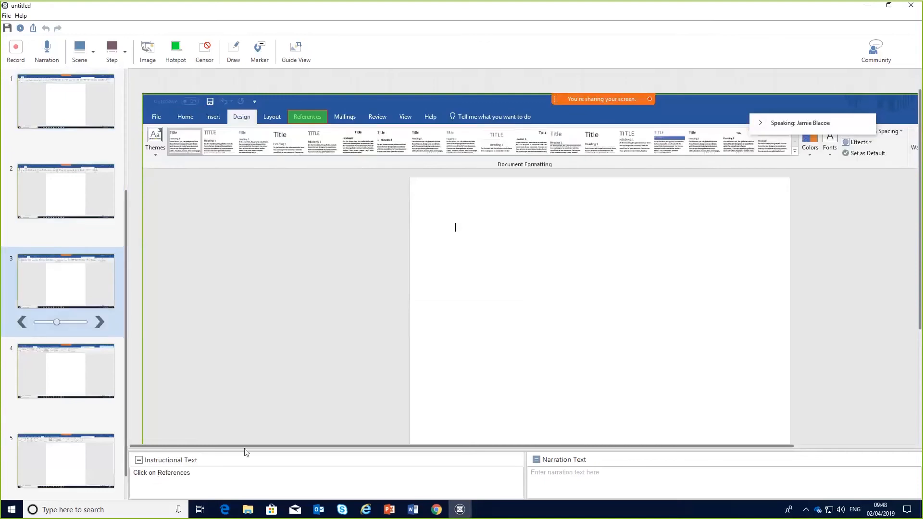
drag(244, 449, 215, 404)
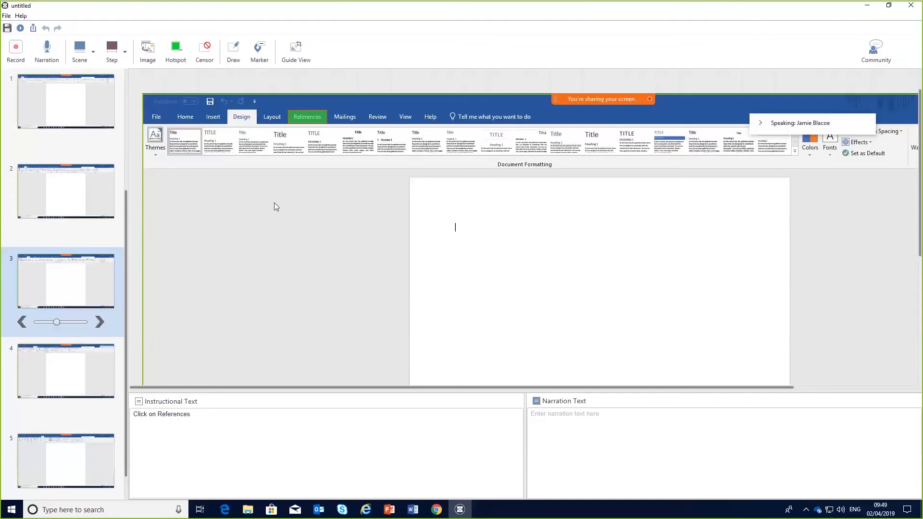
Save the capture with the name msword02apr.
click(7, 28)
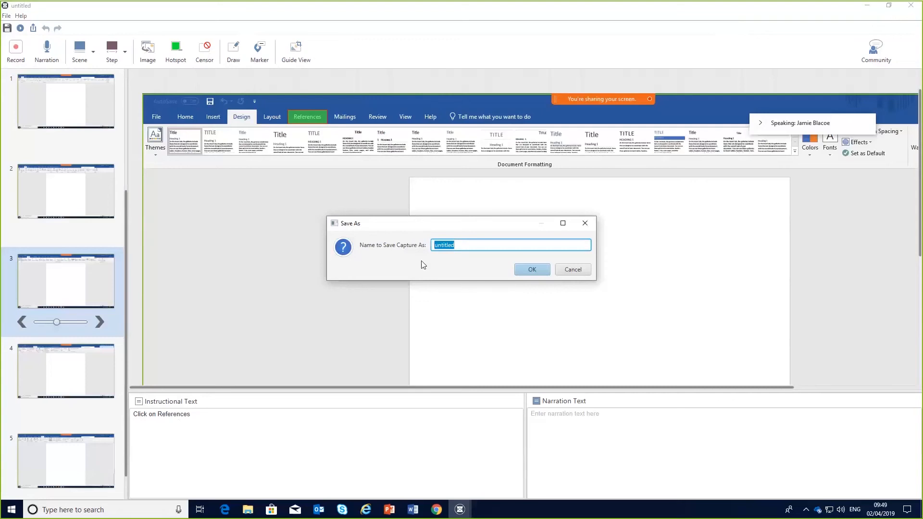
text(msword02apr)
click(531, 270)
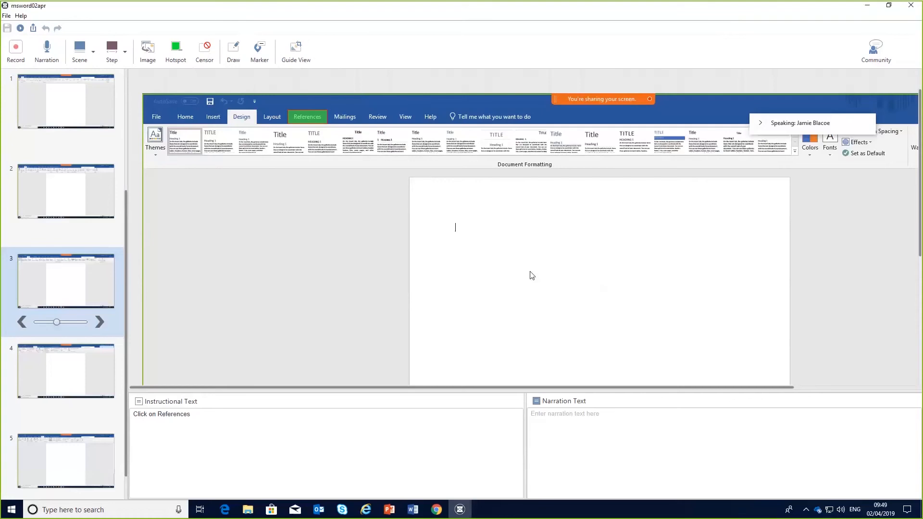
Publish the capture as a simulation and bring the publish panel over the course page.
click(33, 30)
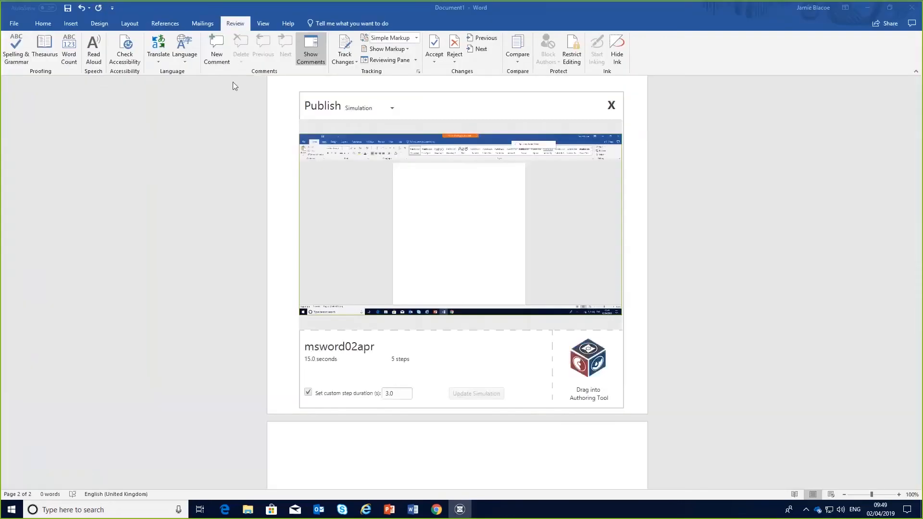
click(874, 12)
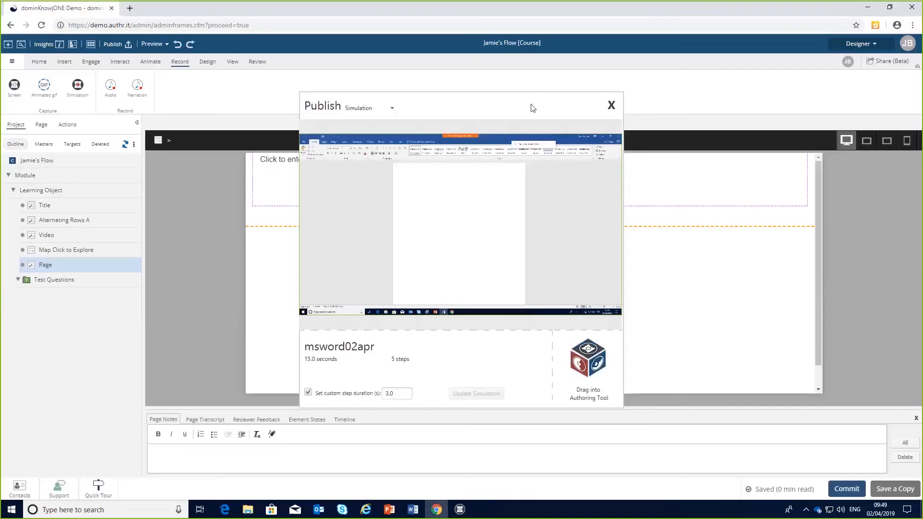
drag(532, 105, 392, 123)
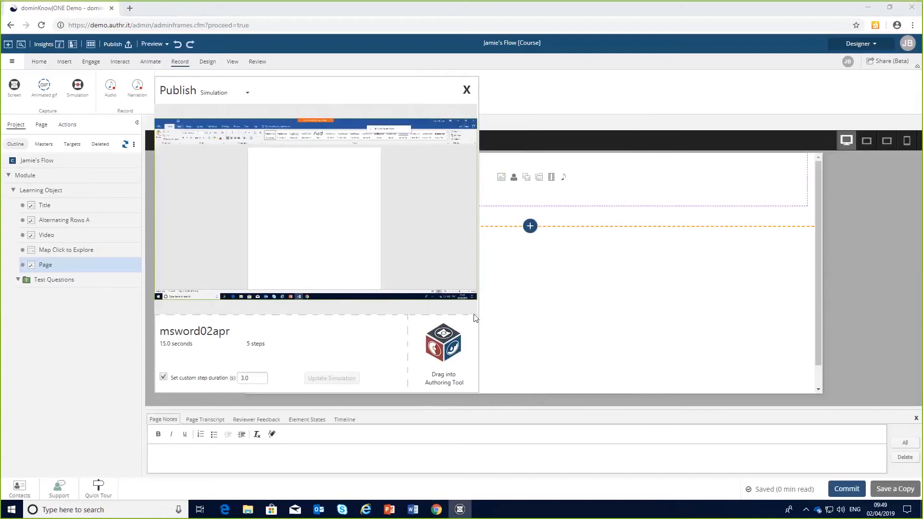
Drag the msword02apr simulation into the page's empty section, continue, and accept the asset properties.
drag(443, 343, 625, 192)
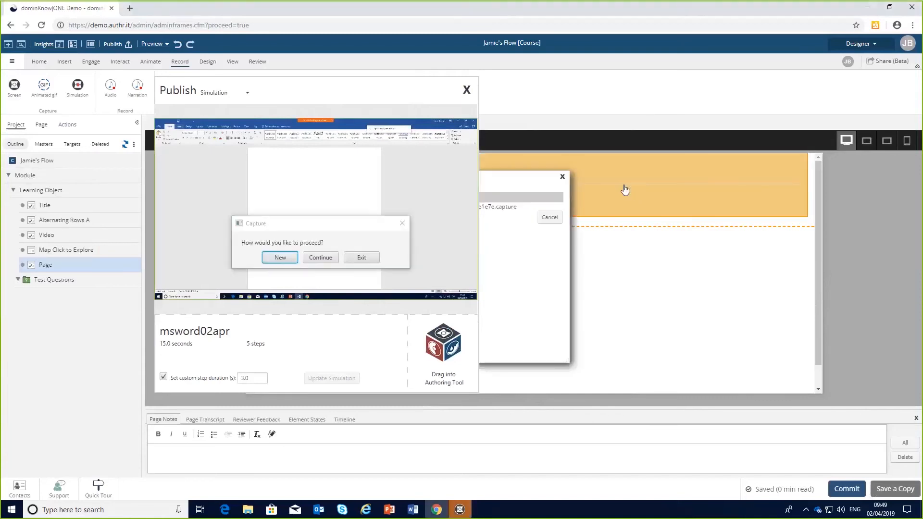
click(331, 260)
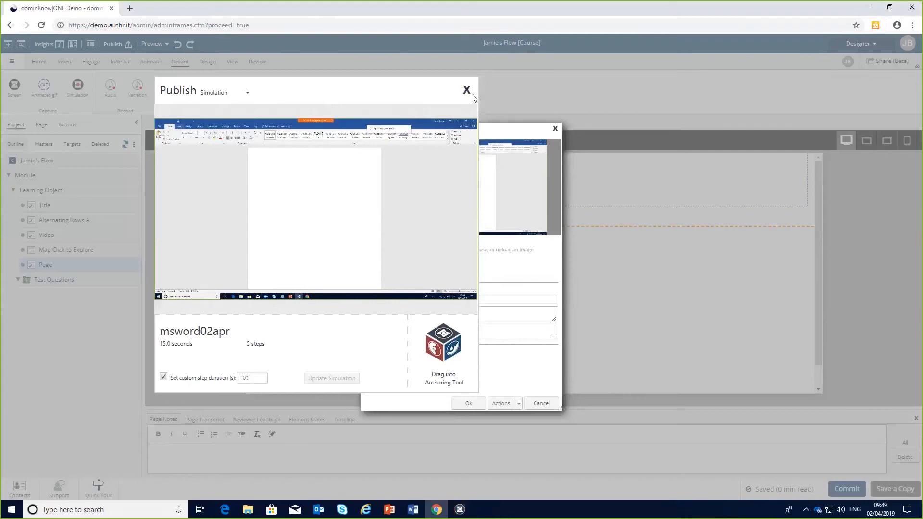
click(467, 92)
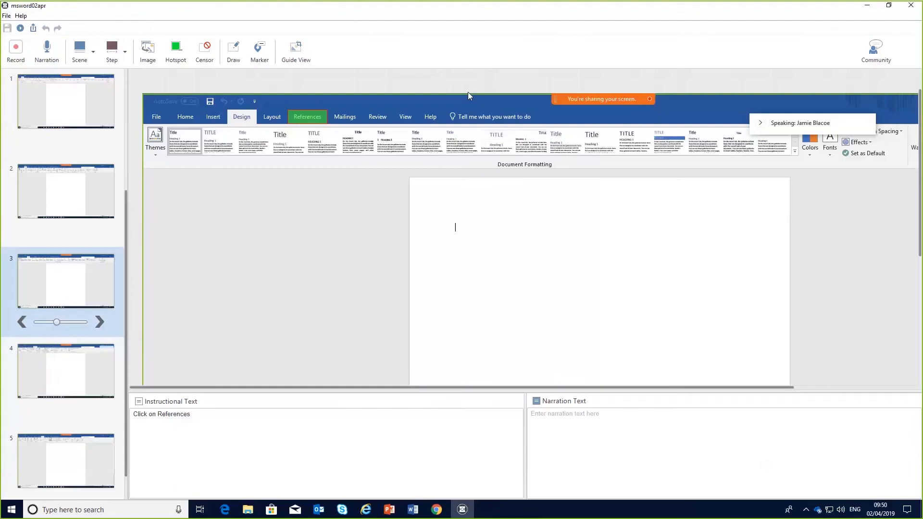
click(438, 511)
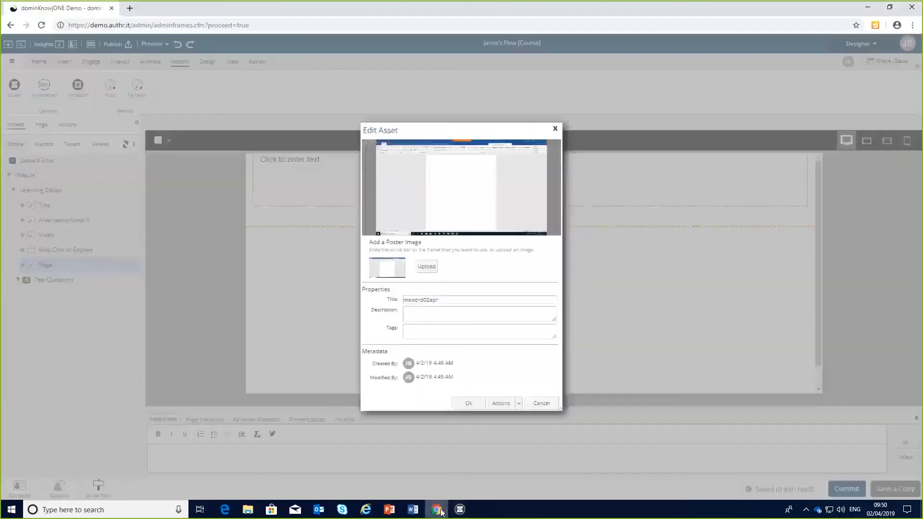
click(470, 403)
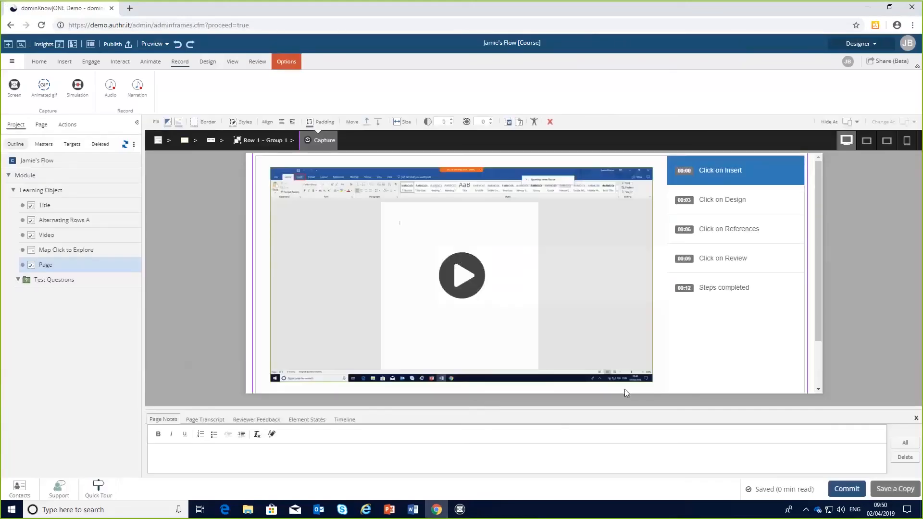
Play the inserted simulation in Show Me mode to watch the captured steps.
click(460, 277)
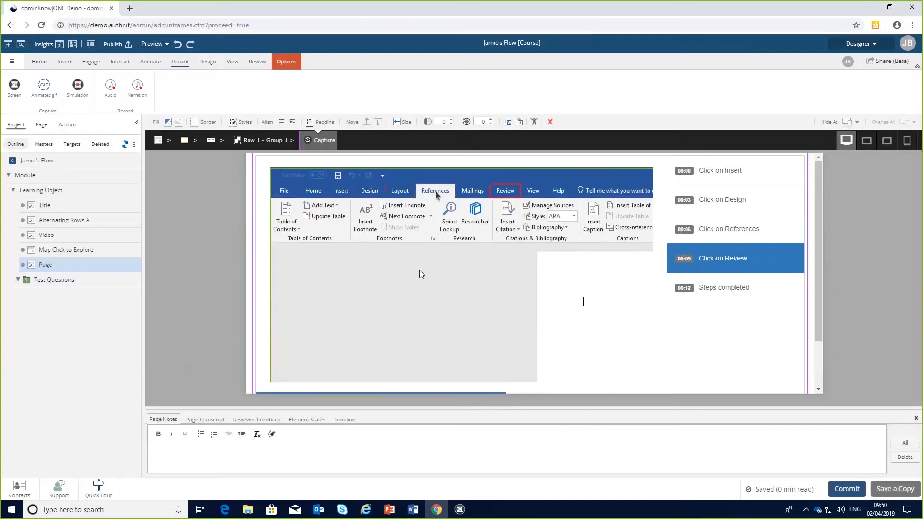
click(283, 64)
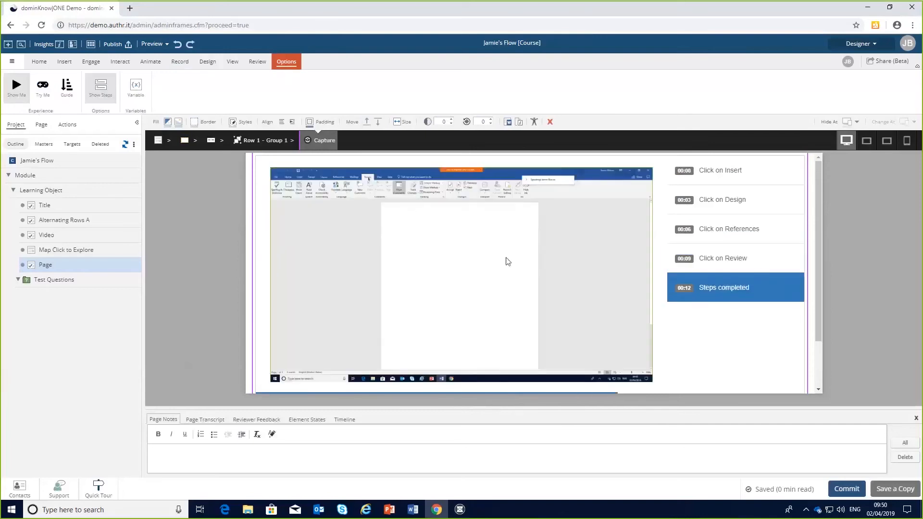
Switch the simulation to Try Me mode, start it, and practise the Insert, Design and References steps.
click(43, 86)
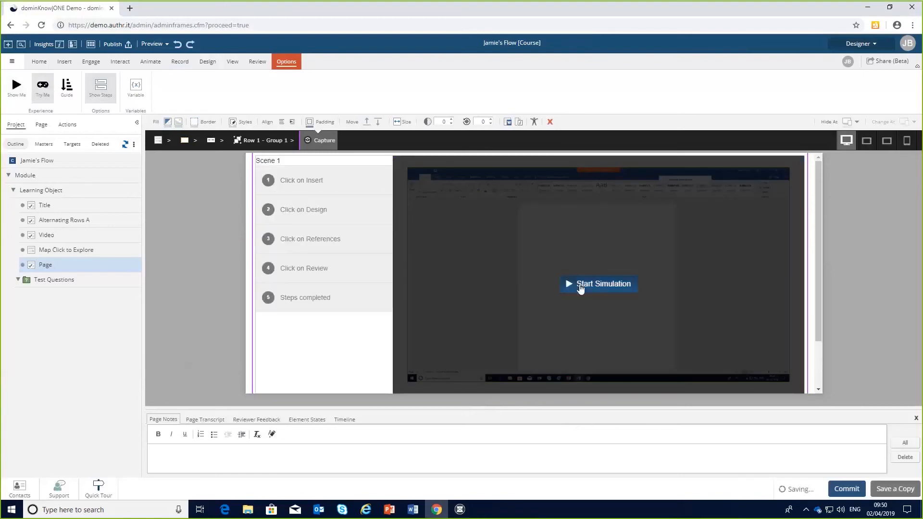
click(581, 287)
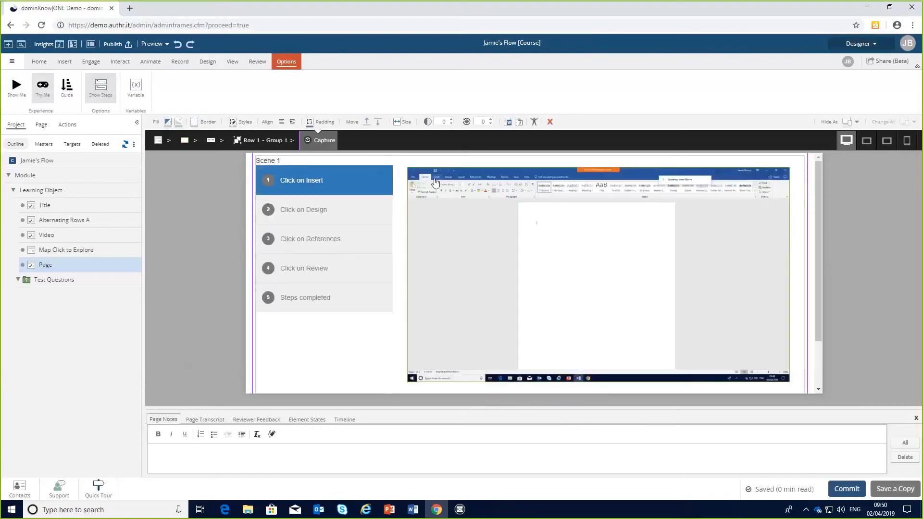
click(435, 180)
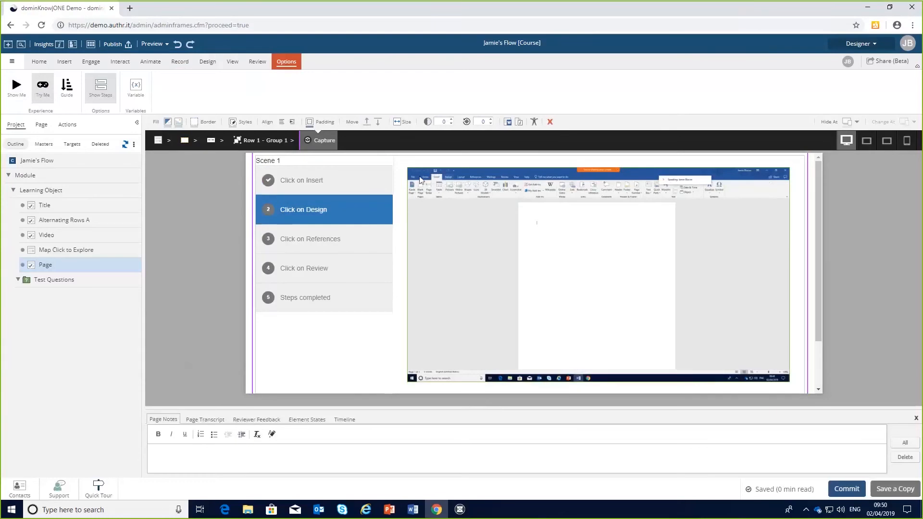
click(448, 178)
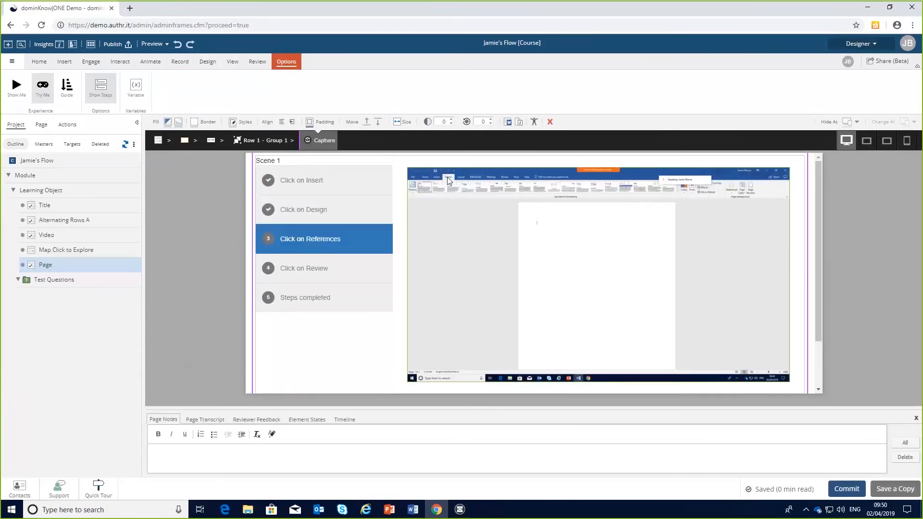
click(475, 181)
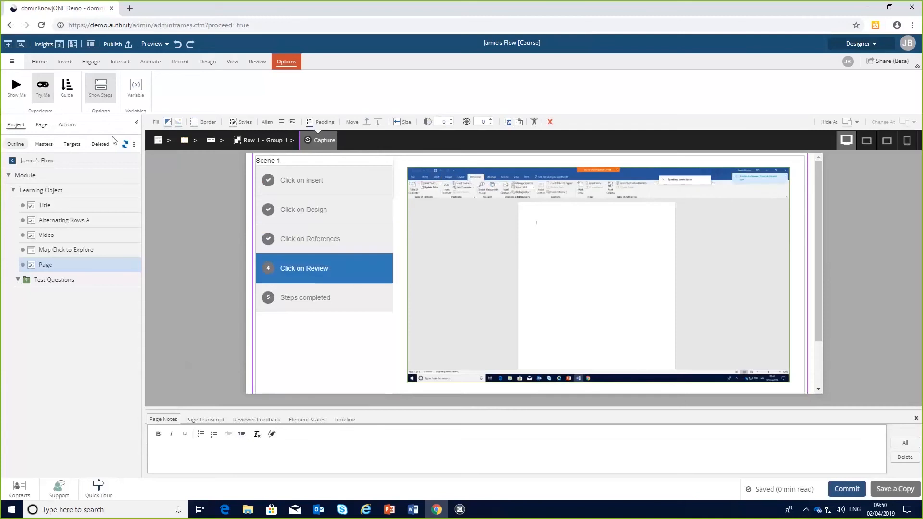
Switch the simulation to Guide mode and return to the top of the page.
click(67, 86)
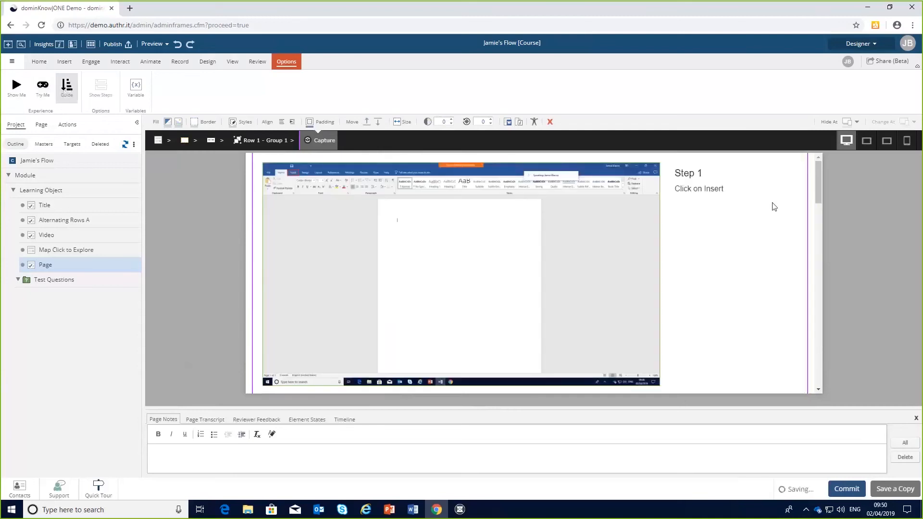
drag(818, 185, 792, 175)
scroll(815, 197, up, 3)
Insert a button above the simulation and label it Print.
click(64, 62)
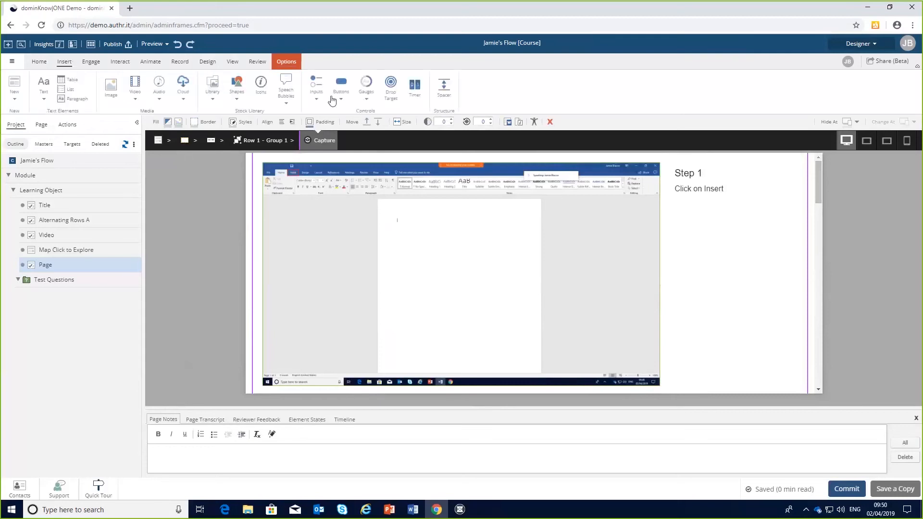
click(339, 99)
click(347, 143)
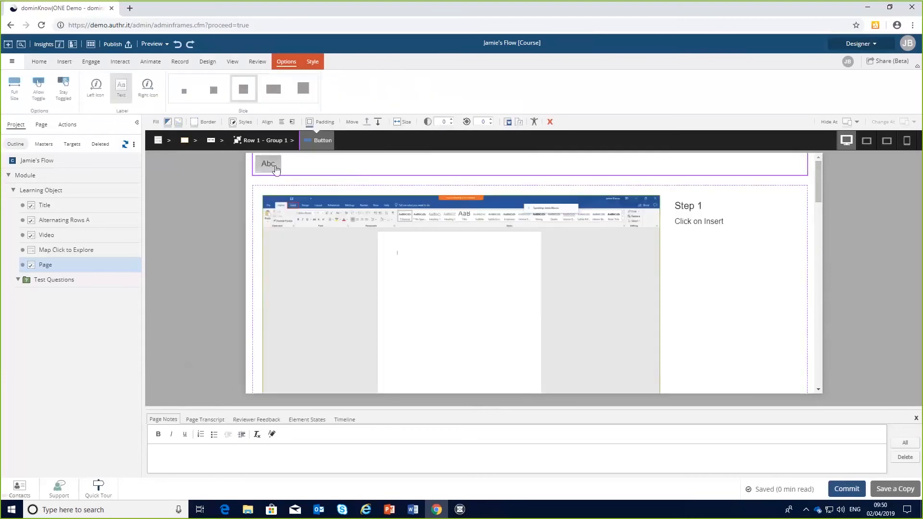
click(275, 165)
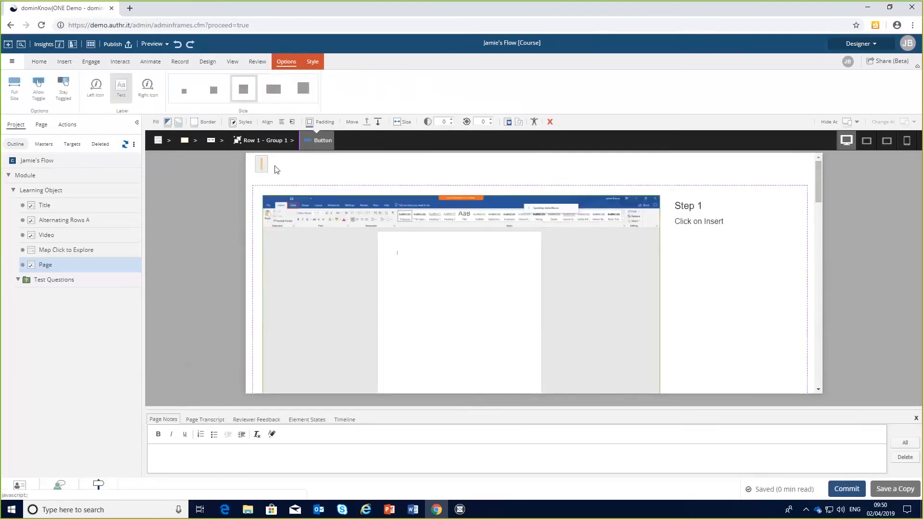
text(Print)
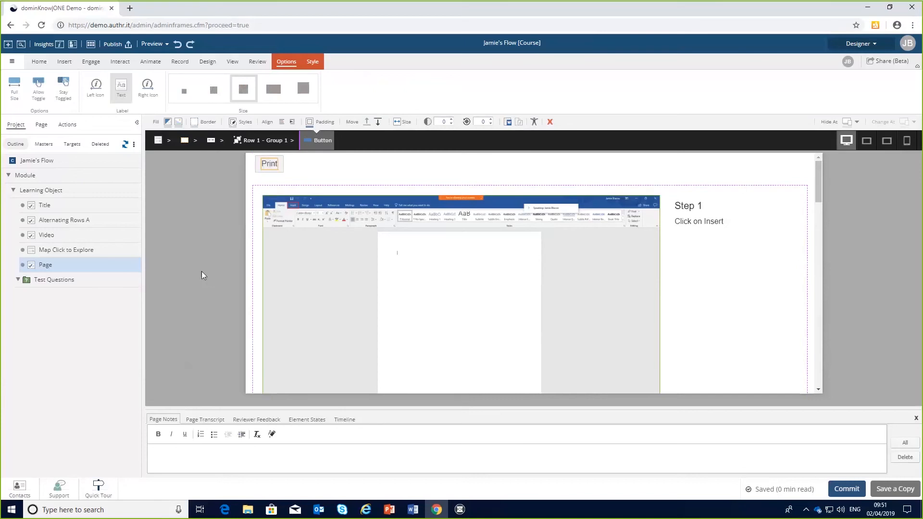
click(201, 275)
Add a trigger action to the Print button that prints the current page when clicked.
click(260, 163)
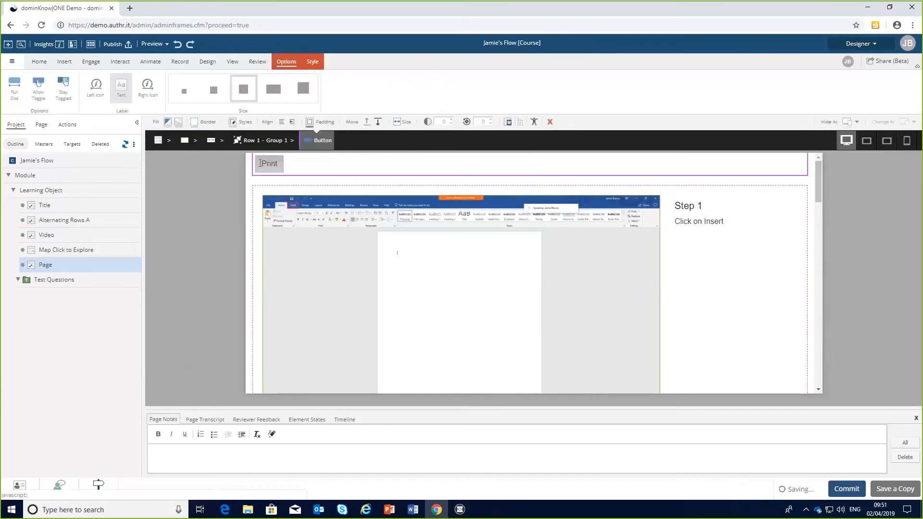
click(119, 62)
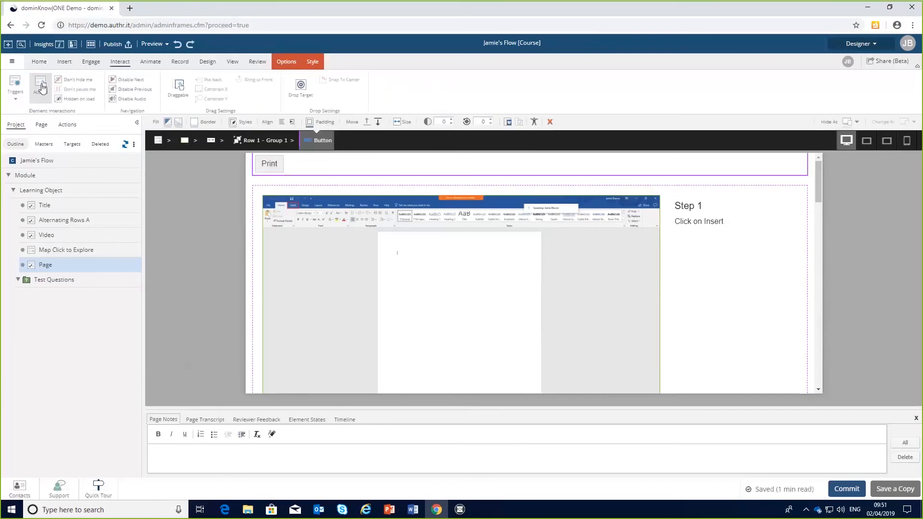
click(42, 87)
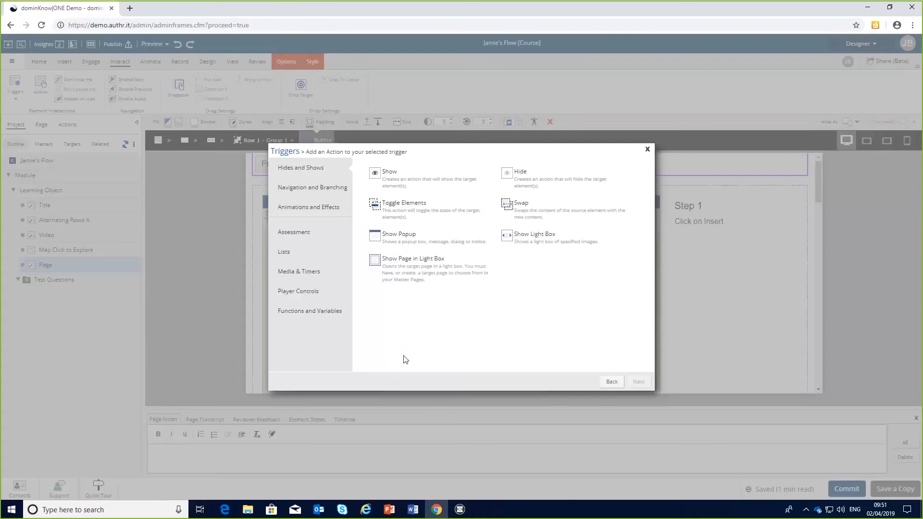
click(319, 312)
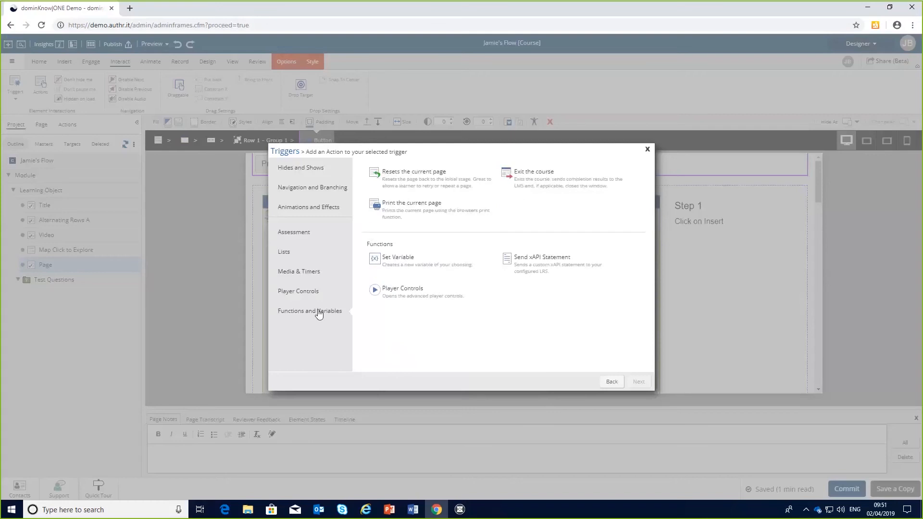
click(407, 208)
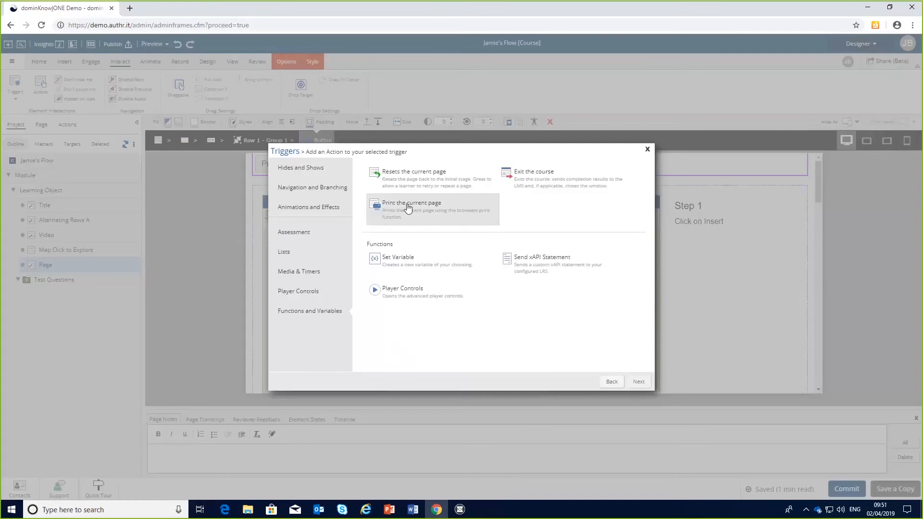
click(640, 382)
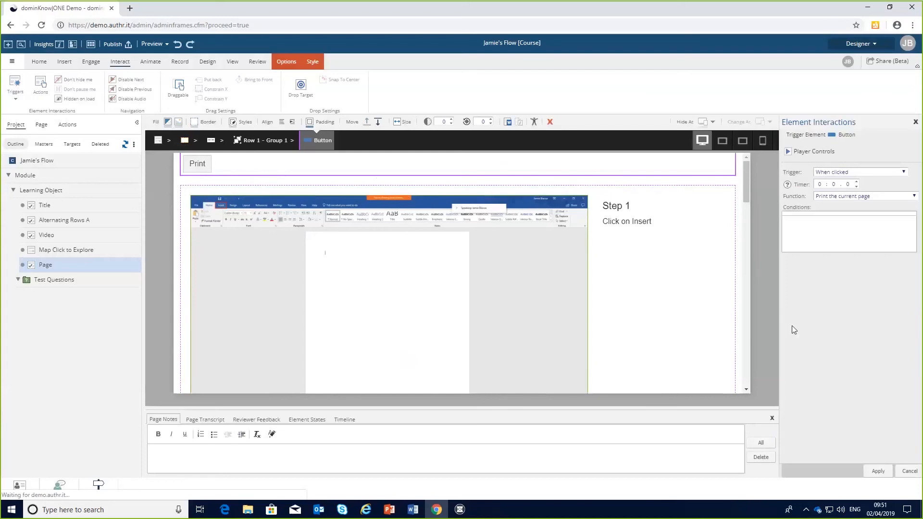
click(881, 473)
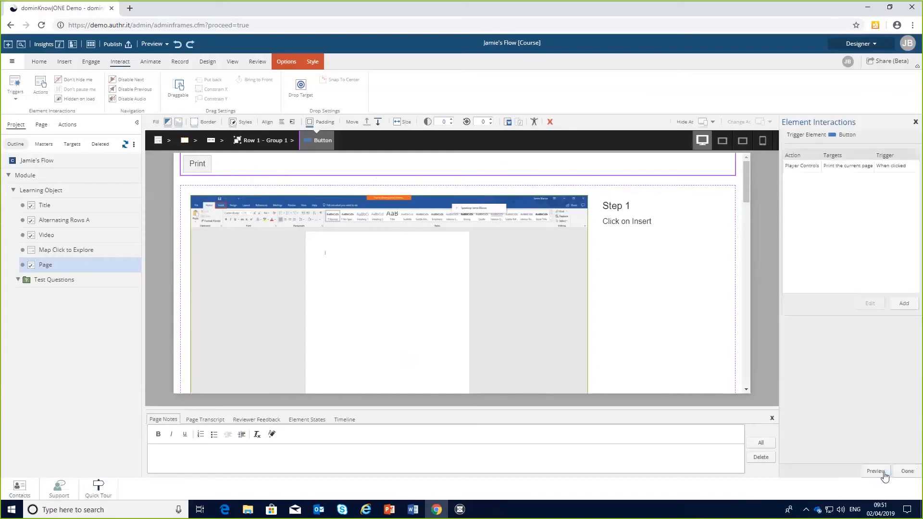
Preview the page, test the Print button's print dialog, and close the preview window.
click(884, 475)
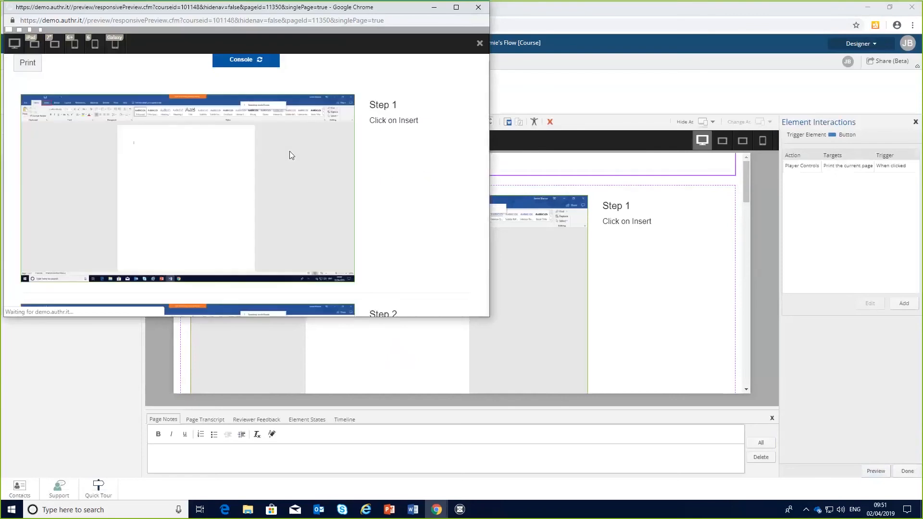
scroll(124, 132, down, 9)
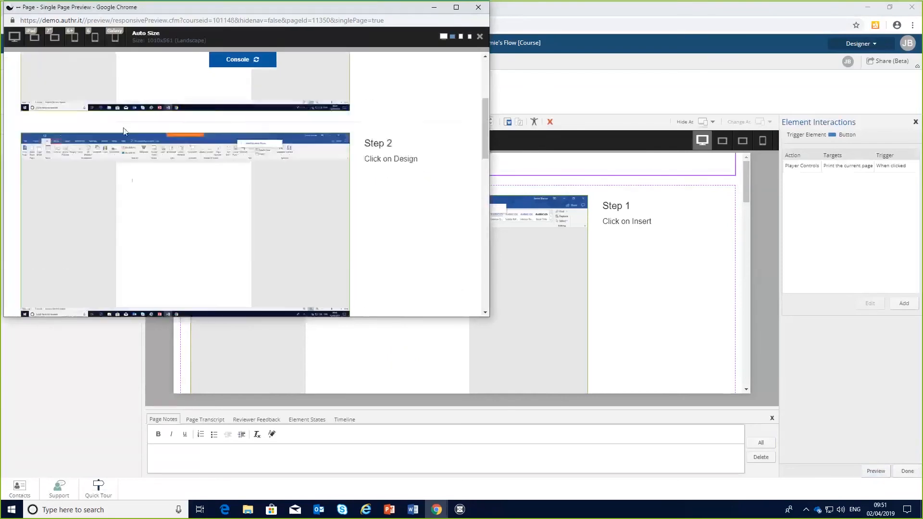
scroll(124, 131, up, 9)
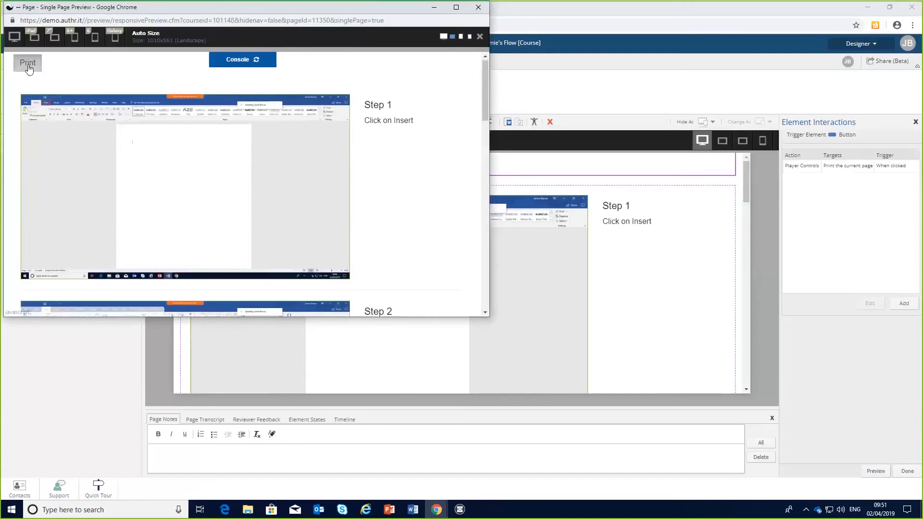
click(29, 69)
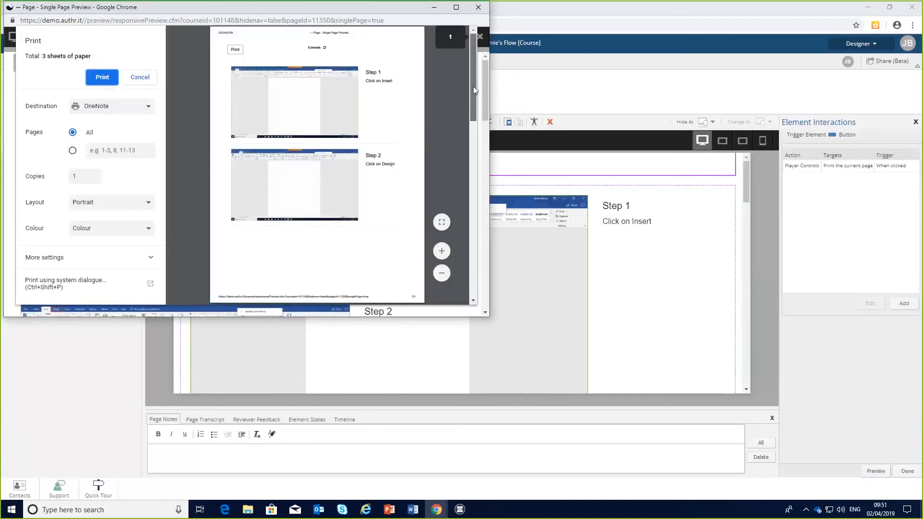
mouse_move(473, 85)
mouse_down()
mouse_move(478, 269)
mouse_move(469, 81)
mouse_up()
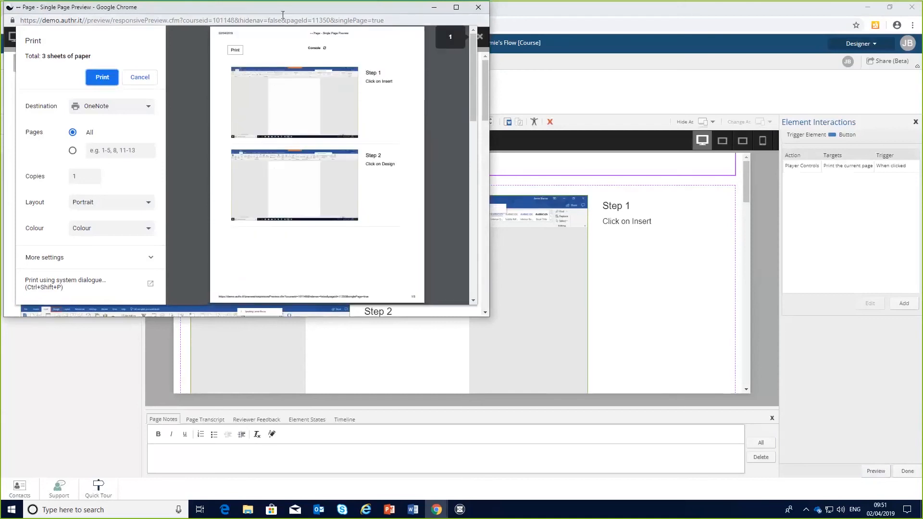
drag(281, 9, 397, 75)
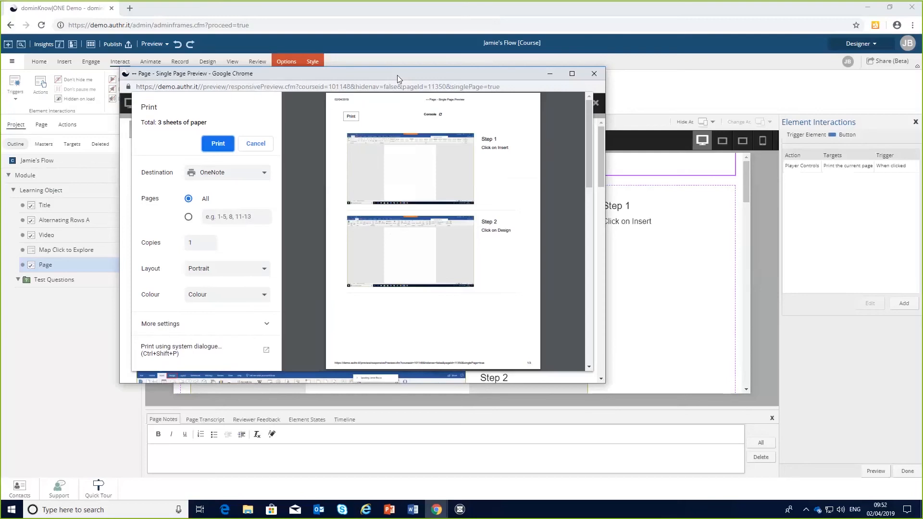
click(594, 74)
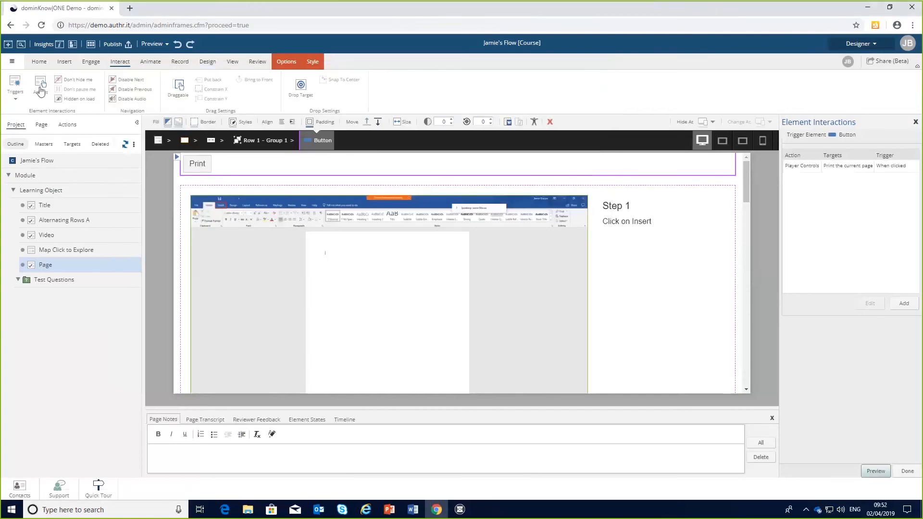
click(42, 88)
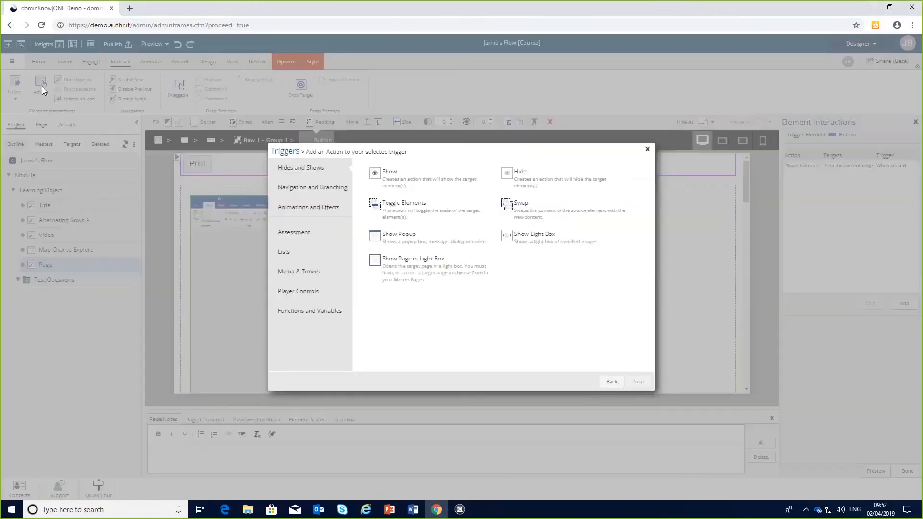
click(299, 272)
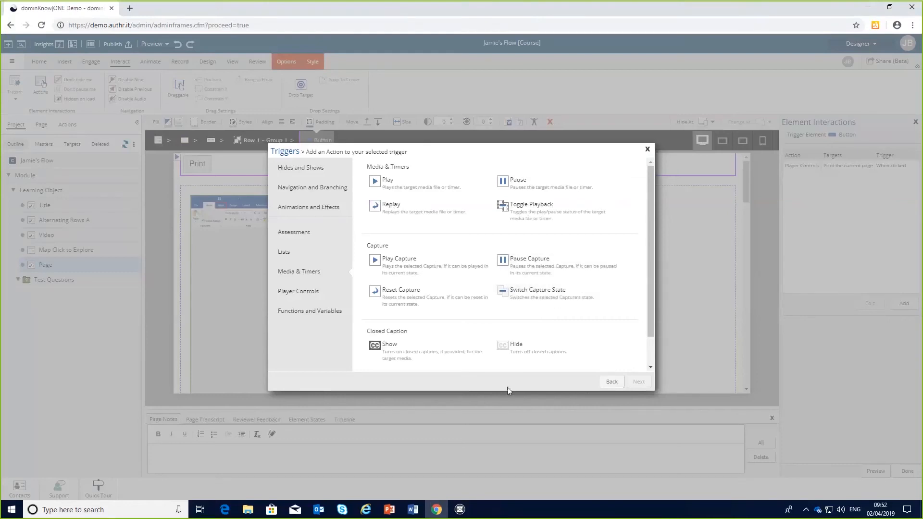
click(648, 150)
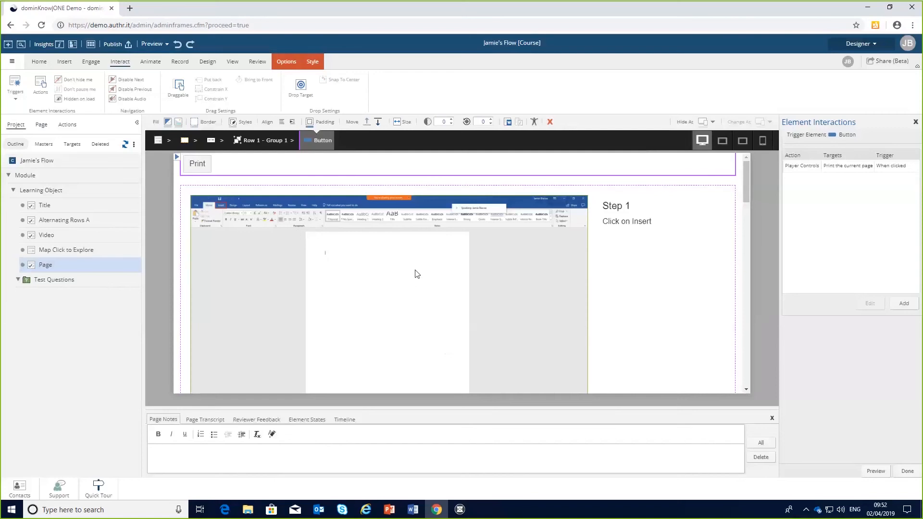
click(286, 62)
click(288, 341)
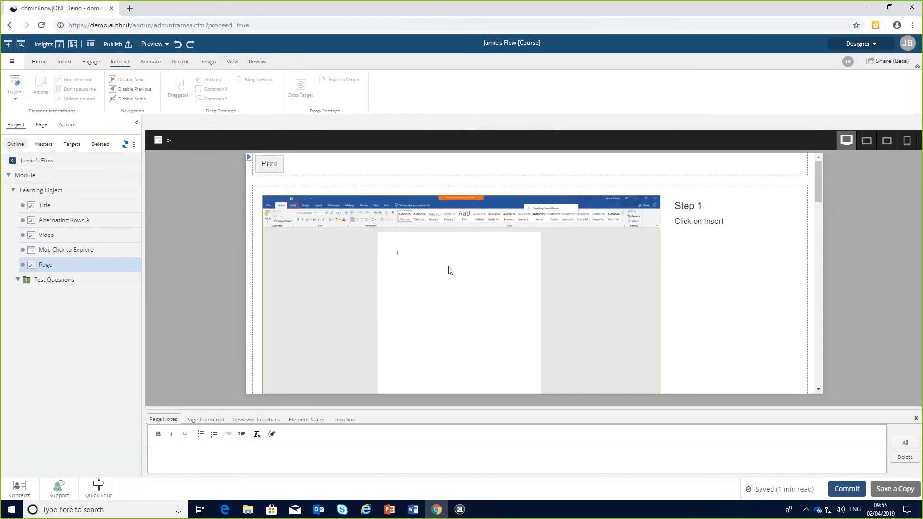
click(8, 44)
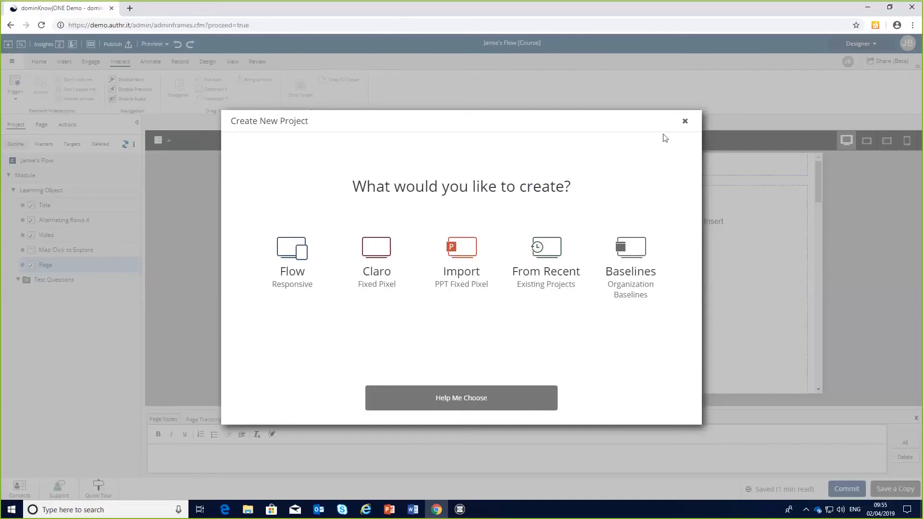
click(686, 121)
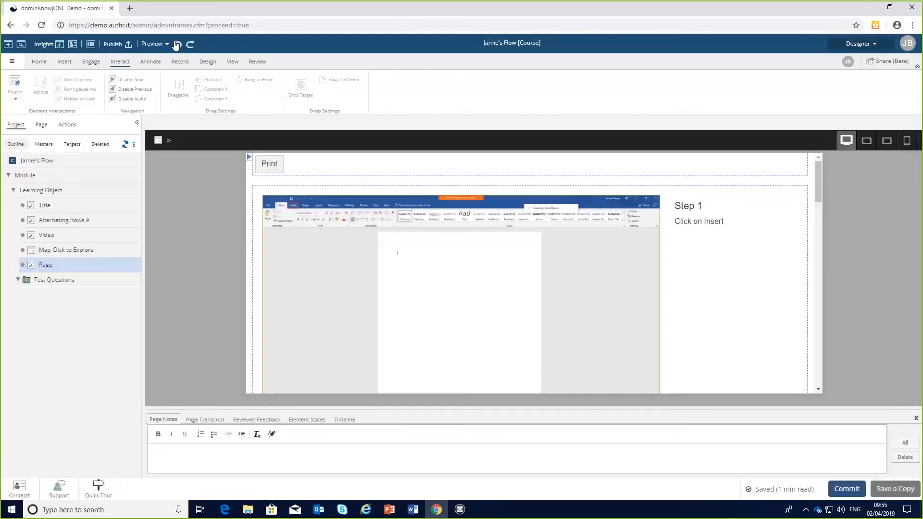
Open the Create New Project chooser from the home panel and switch to the Modern Circuit presentation in PowerPoint.
click(73, 44)
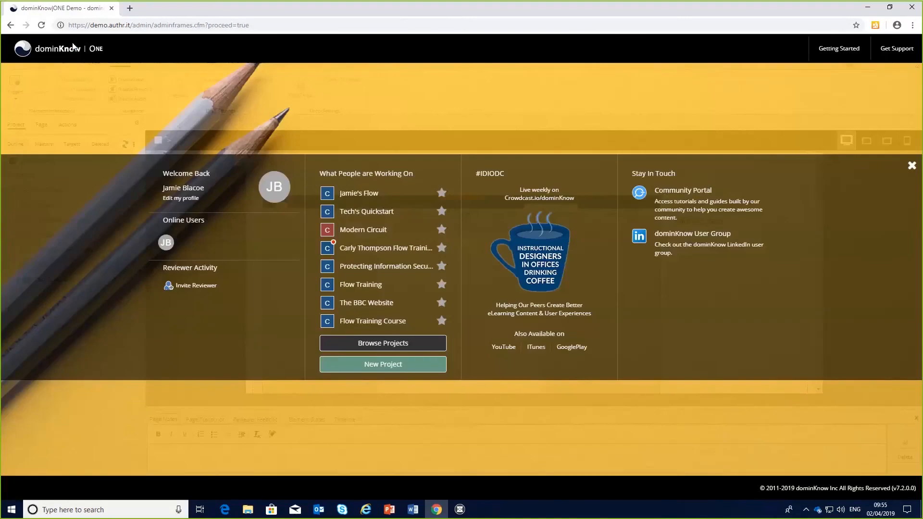
click(390, 370)
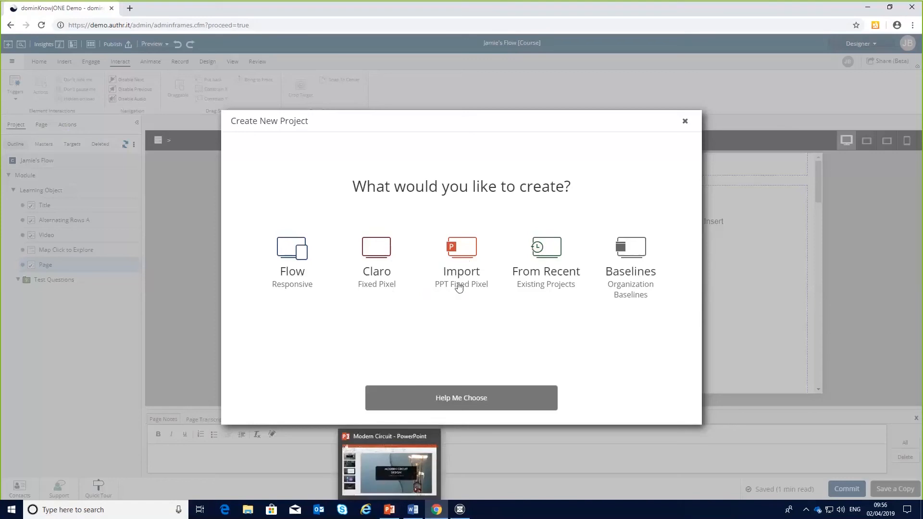
click(393, 513)
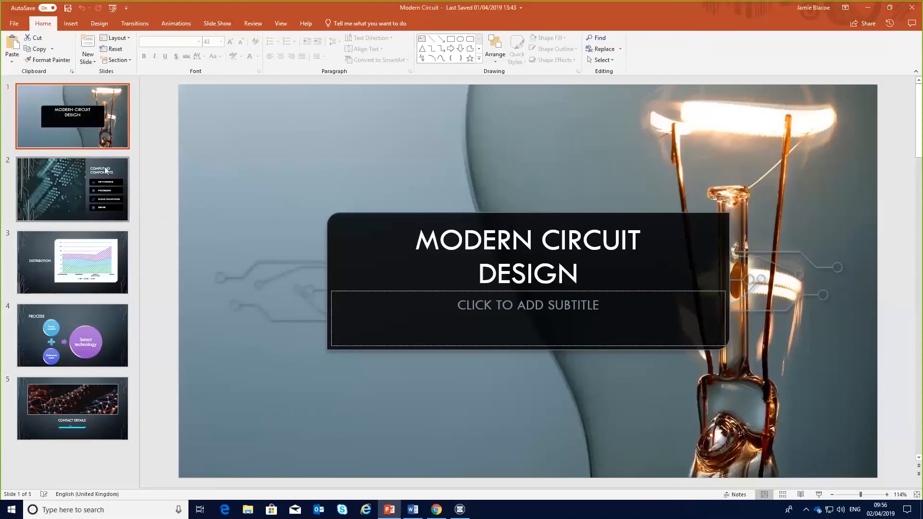
Look through the slides of the Modern Circuit presentation and their SmartArt and chart content.
click(55, 183)
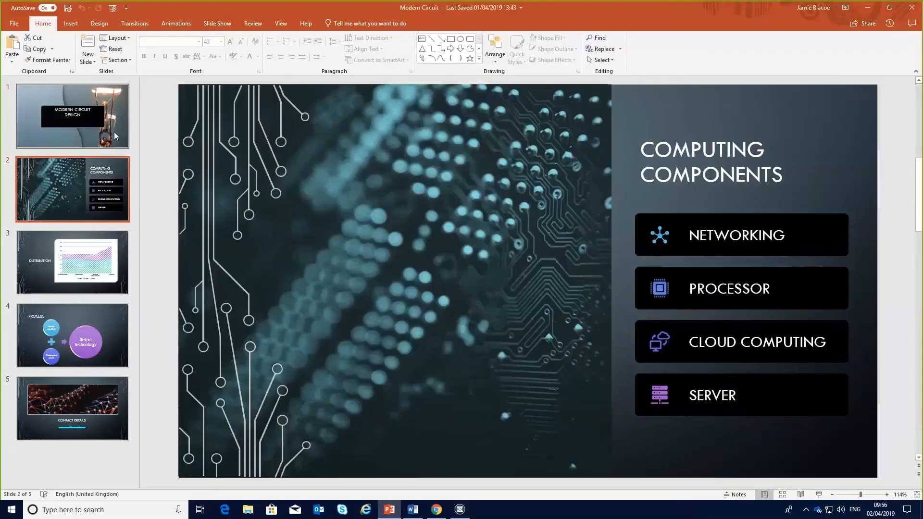
click(114, 133)
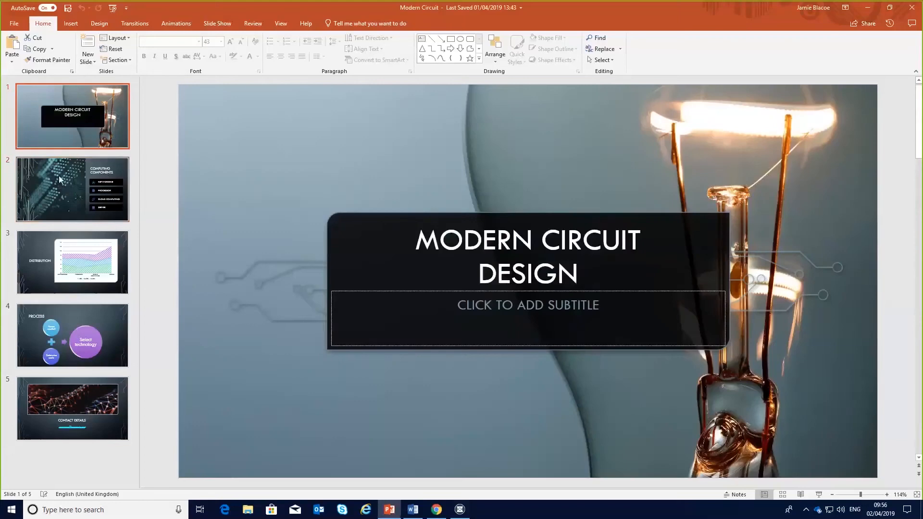
click(60, 180)
click(707, 241)
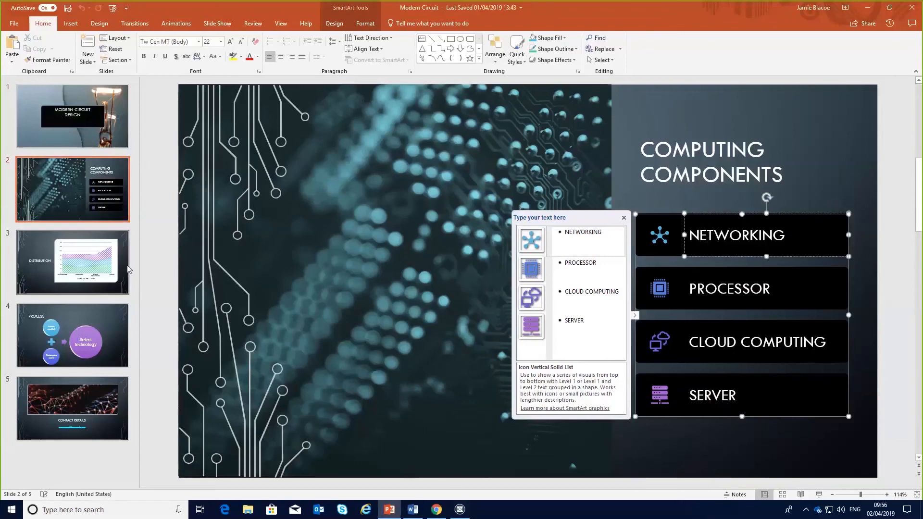
click(124, 270)
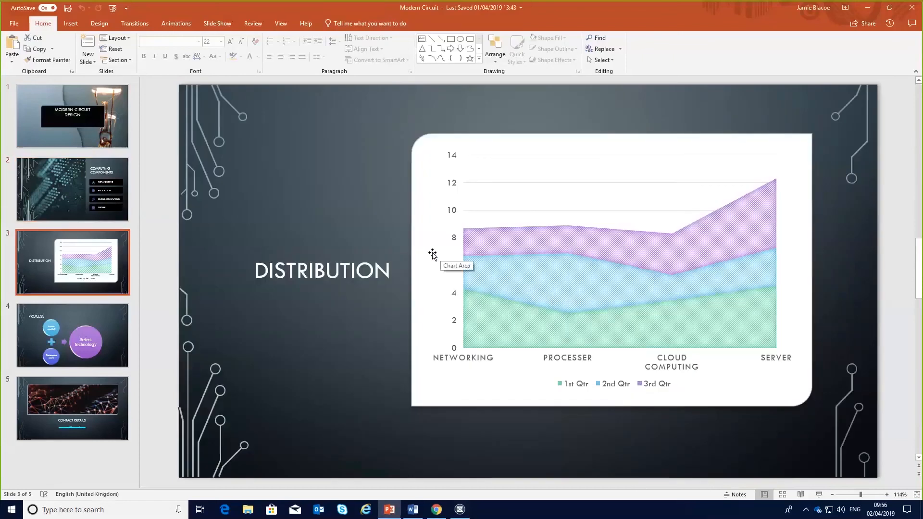
click(461, 252)
click(115, 327)
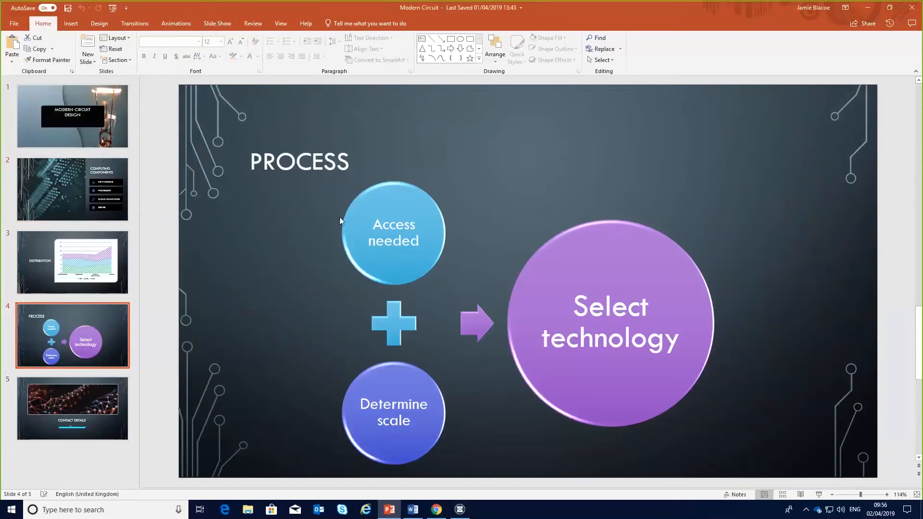
Close the project chooser and open the imported Modern Circuit project from the recent content library.
click(438, 513)
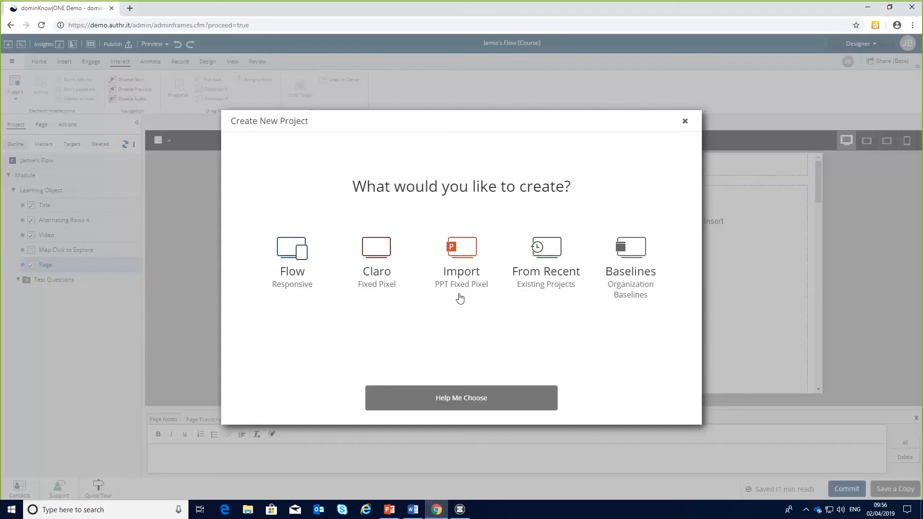
click(686, 122)
click(21, 45)
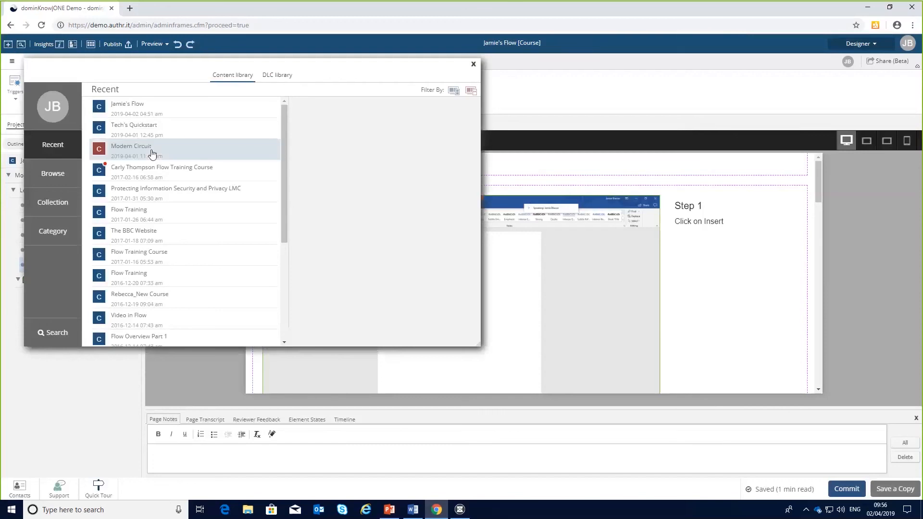
click(152, 154)
click(455, 335)
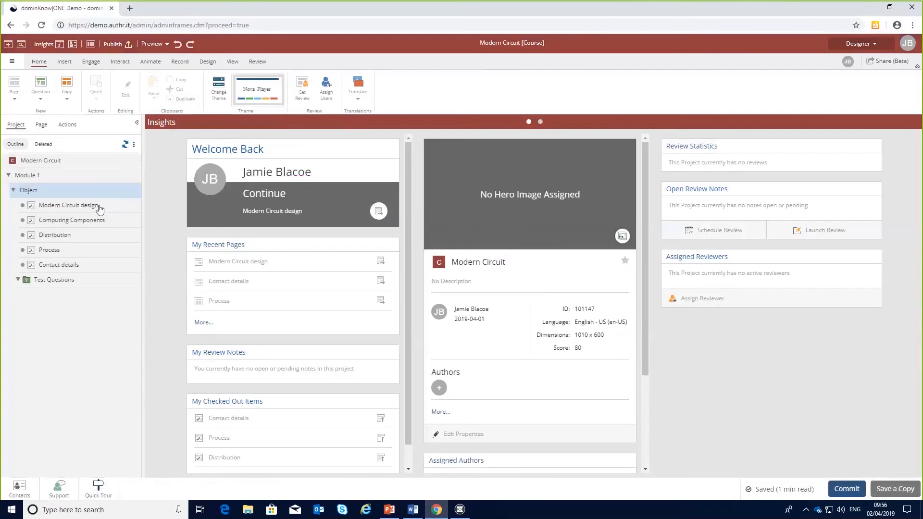
Inspect the imported Modern Circuit design and Computing Components pages and their text and image elements.
click(101, 207)
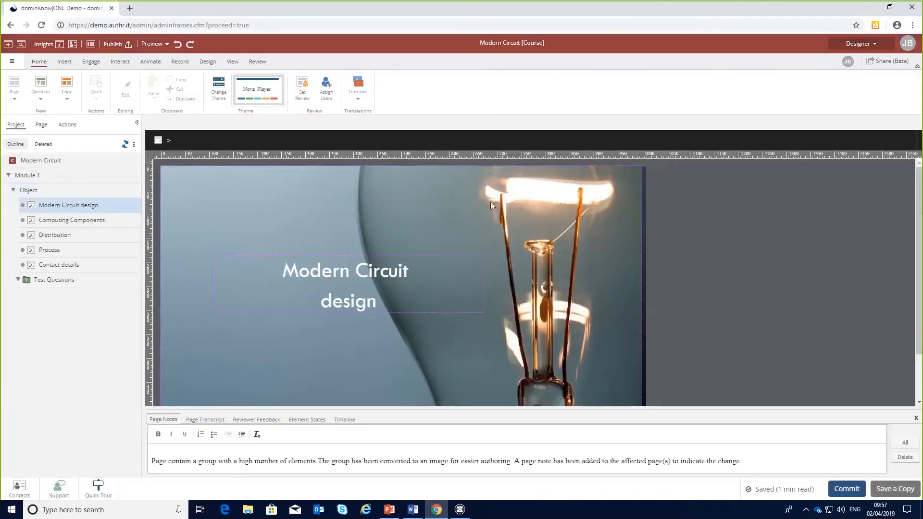
click(451, 275)
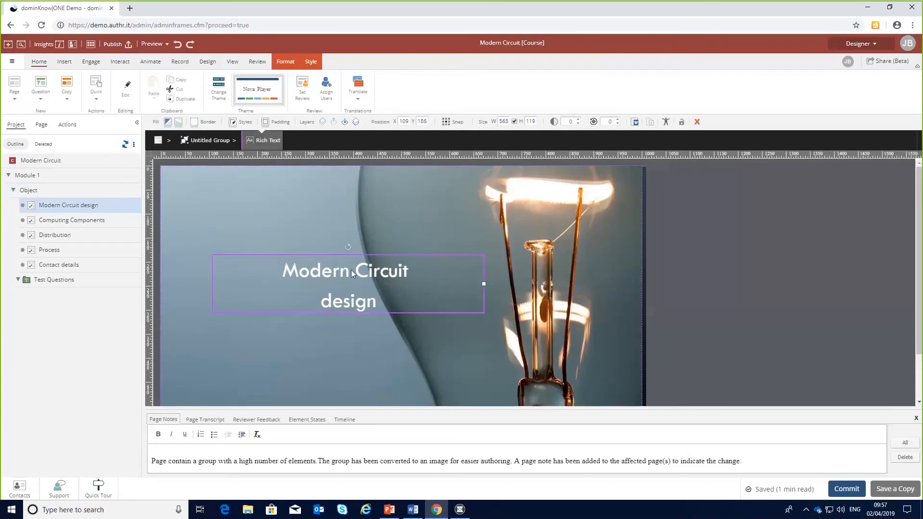
click(92, 222)
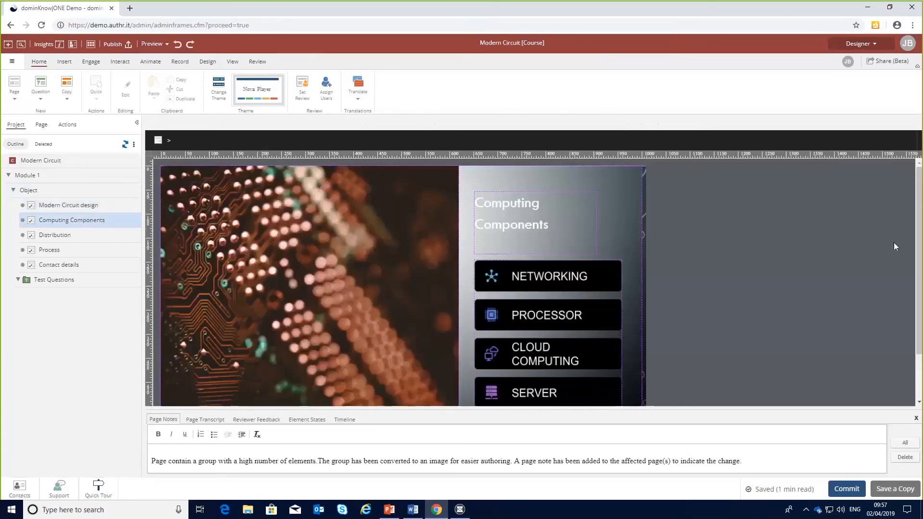
scroll(917, 265, down, 1)
click(617, 237)
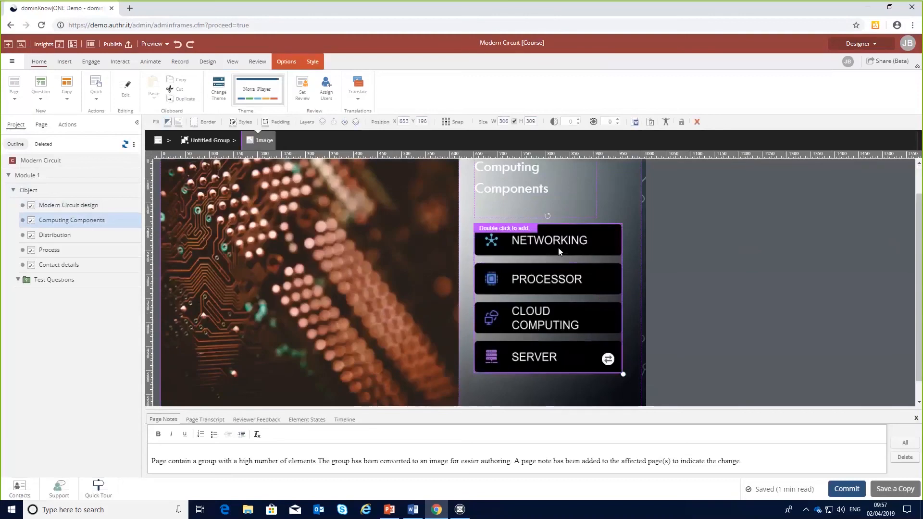
click(564, 191)
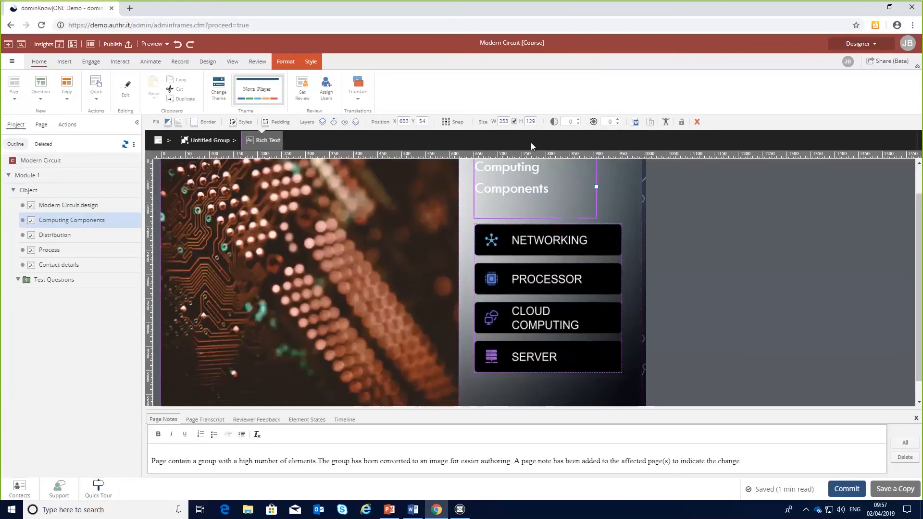
click(83, 205)
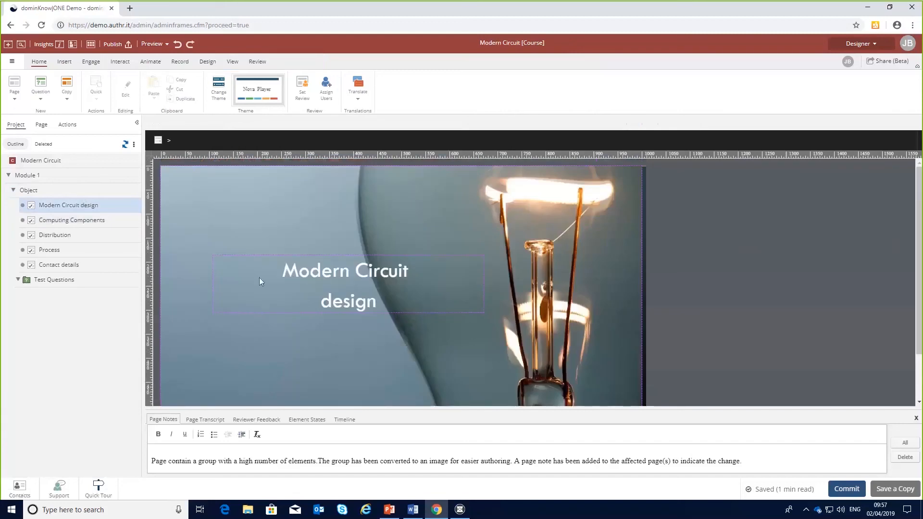
Move the Modern Circuit design title to the page's upper-left corner, about position 18, 21.
click(324, 280)
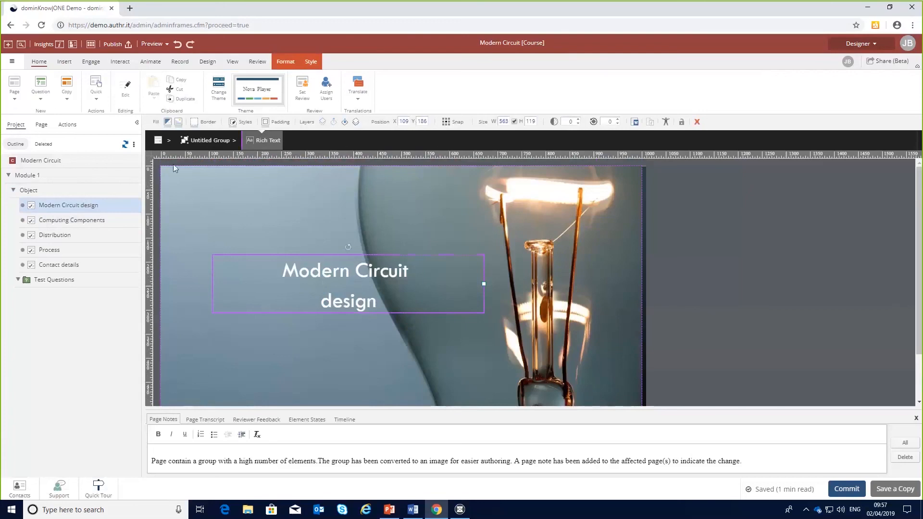
drag(318, 273, 272, 194)
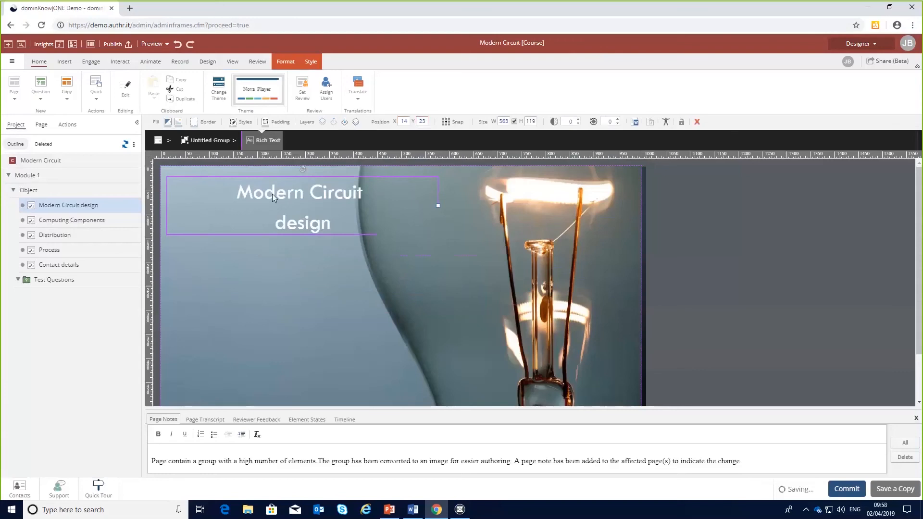
key(Right)
key(Right)
key(Right)
key(Right)
key(Down)
key(Down)
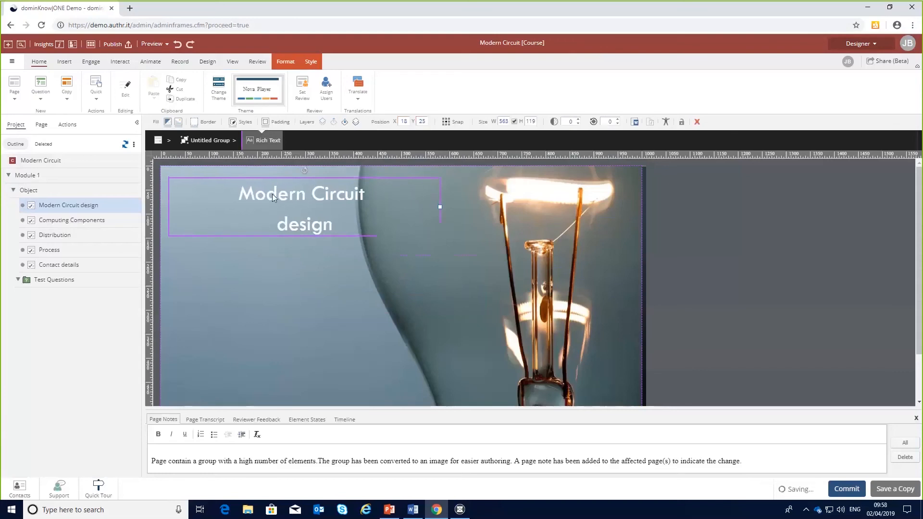
key(Left)
key(Left)
key(Left)
key(Left)
key(Down)
key(Down)
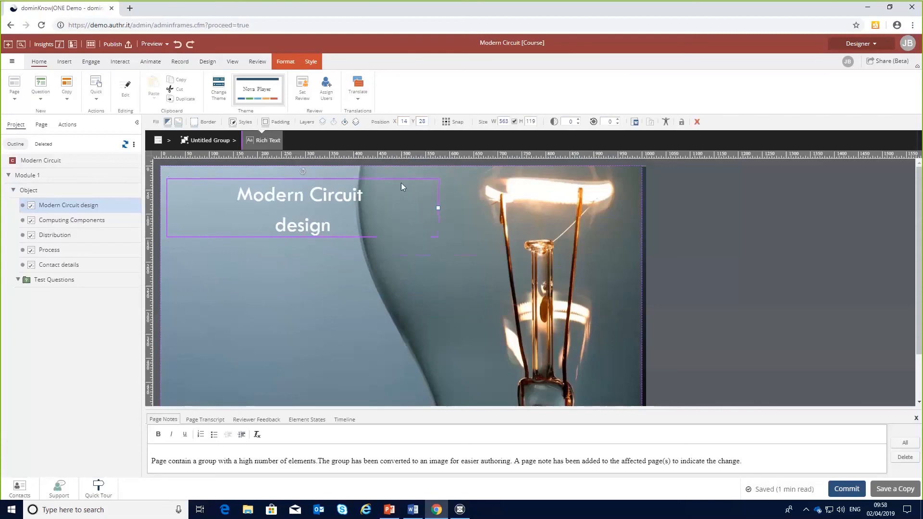
mouse_move(401, 184)
mouse_down()
mouse_move(396, 197)
mouse_move(408, 207)
mouse_move(399, 194)
mouse_up()
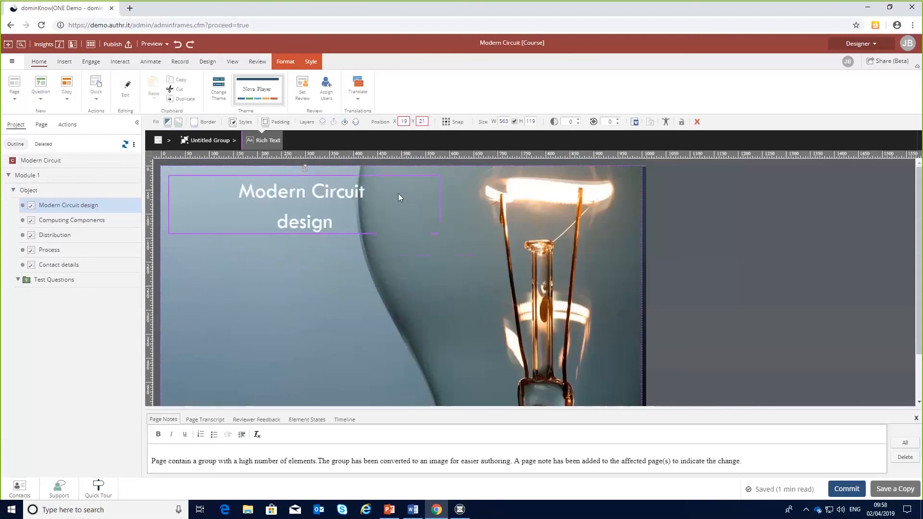
click(208, 62)
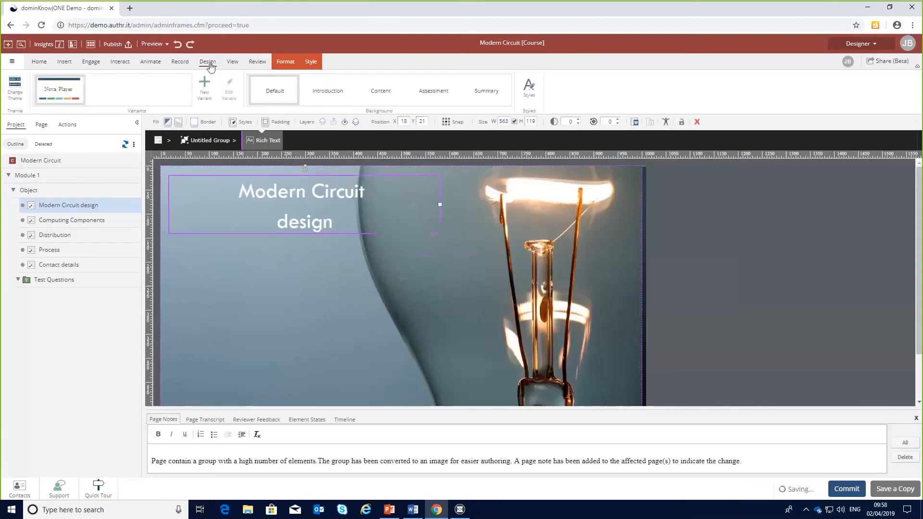
click(234, 63)
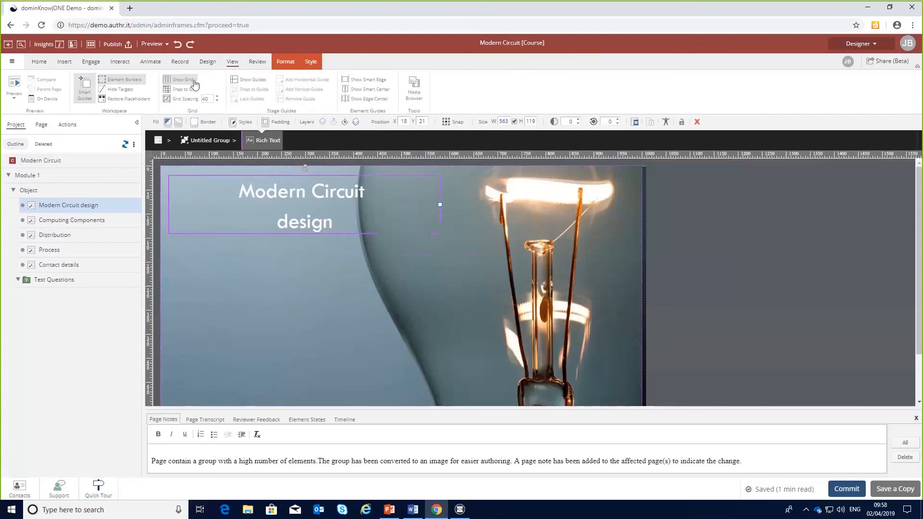
click(247, 82)
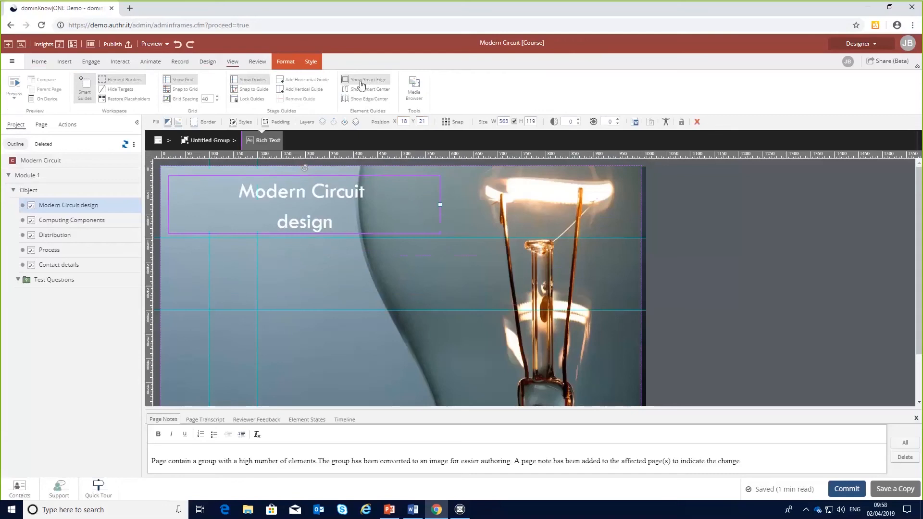
click(262, 84)
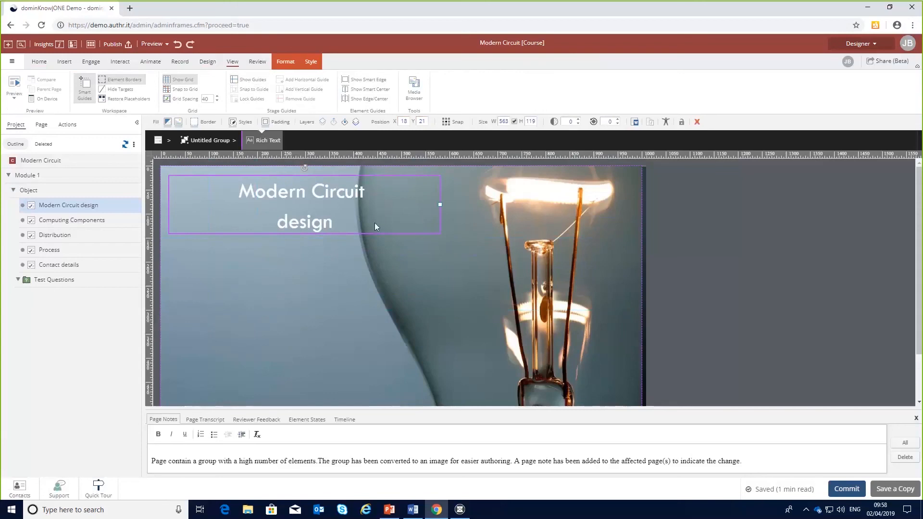
Adjust the layer order so the title sits in front, then reposition it mid-page at about 126, 200.
click(346, 123)
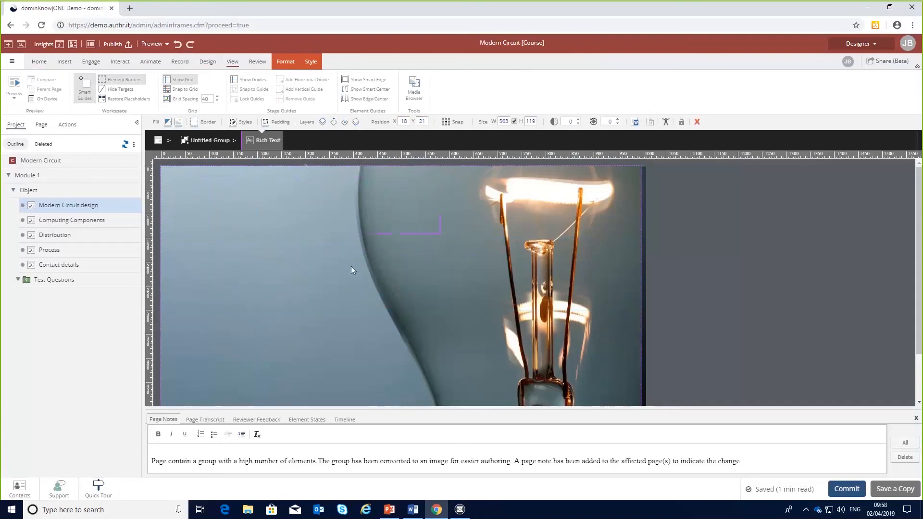
click(395, 265)
click(343, 123)
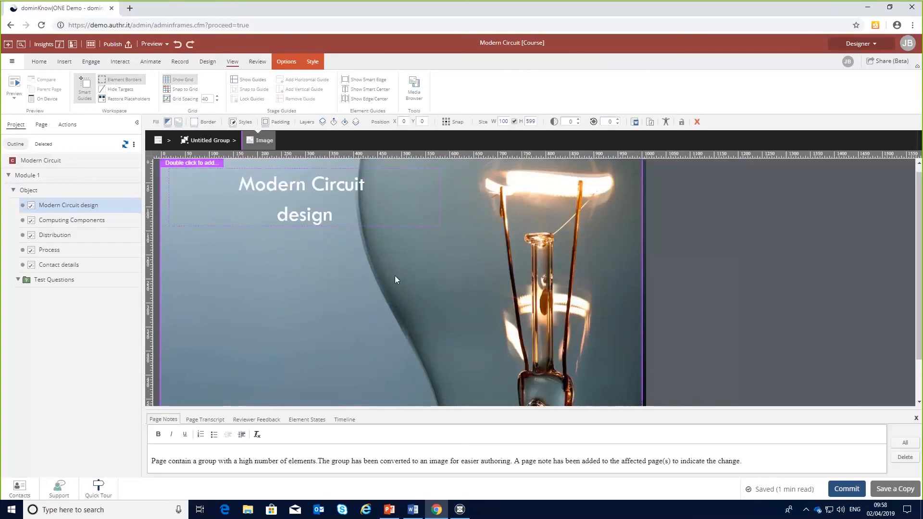
drag(385, 204, 436, 295)
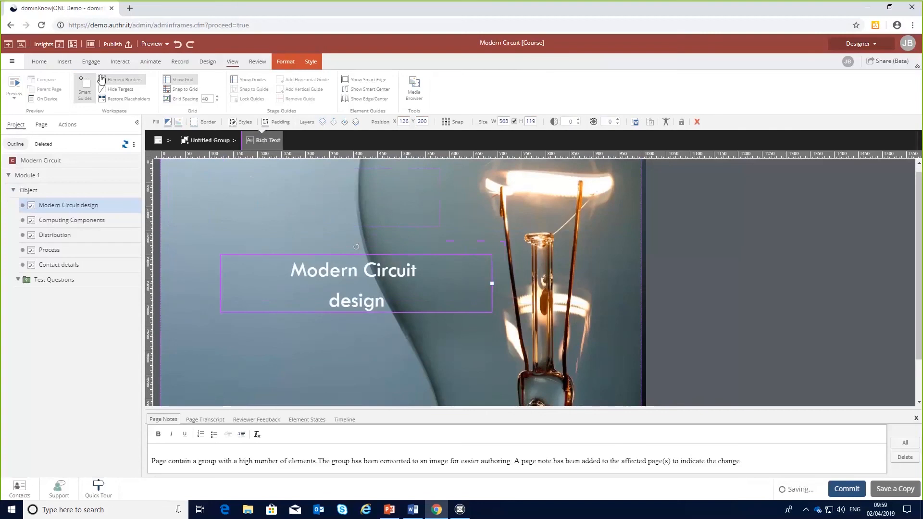
Add a Move To animation action on the title, targeting itself, moving it to 0, 0 when clicked.
click(120, 62)
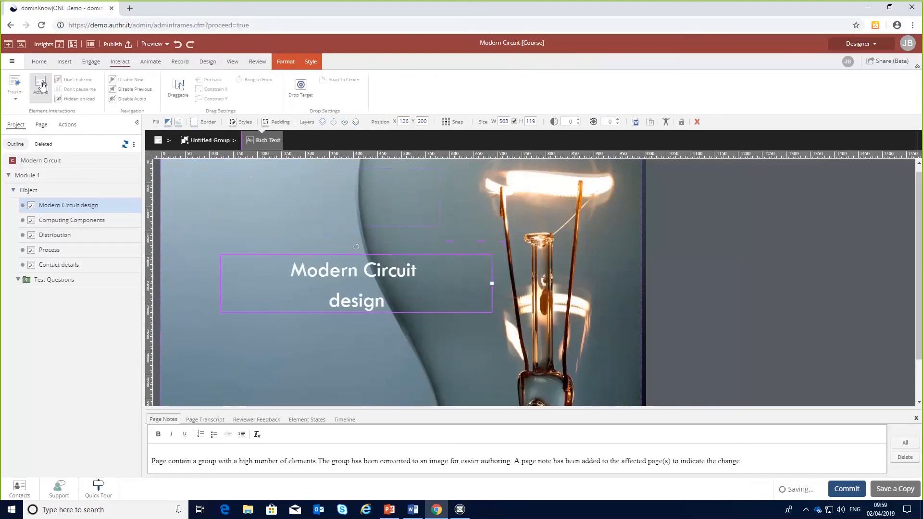
click(41, 85)
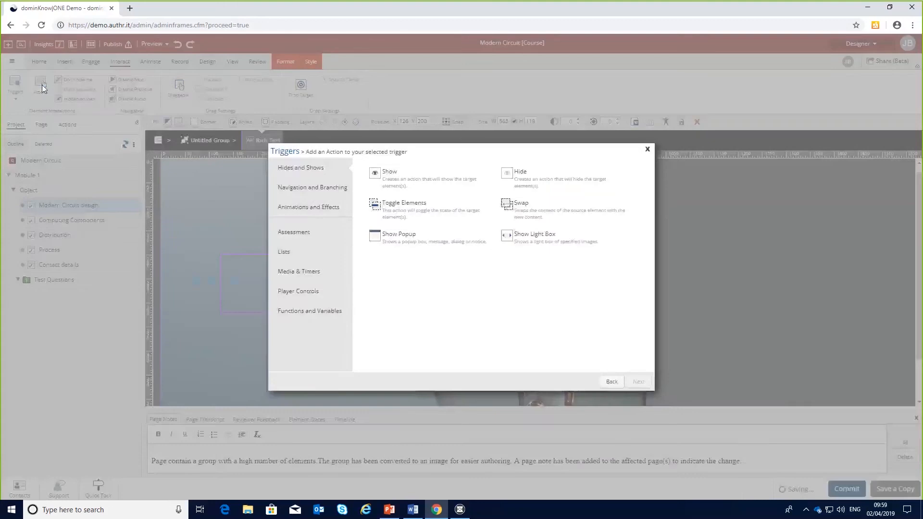
click(321, 209)
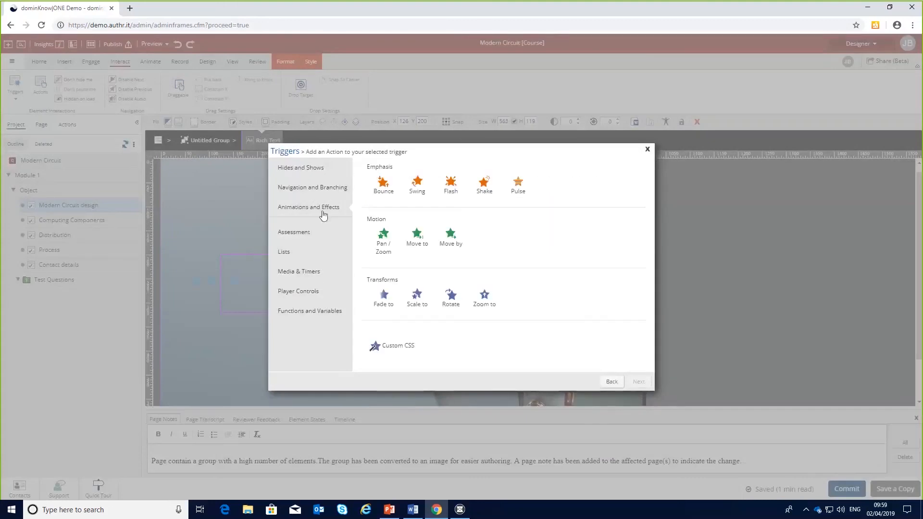
click(422, 241)
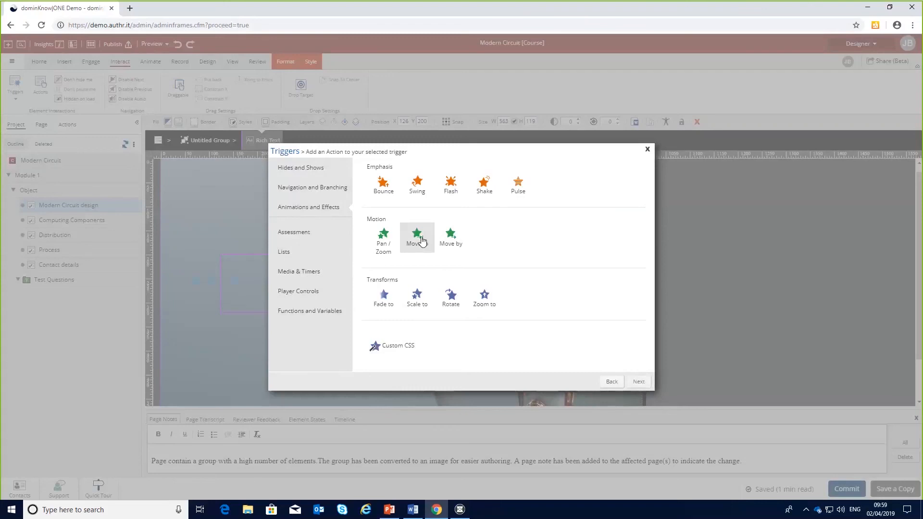
click(639, 385)
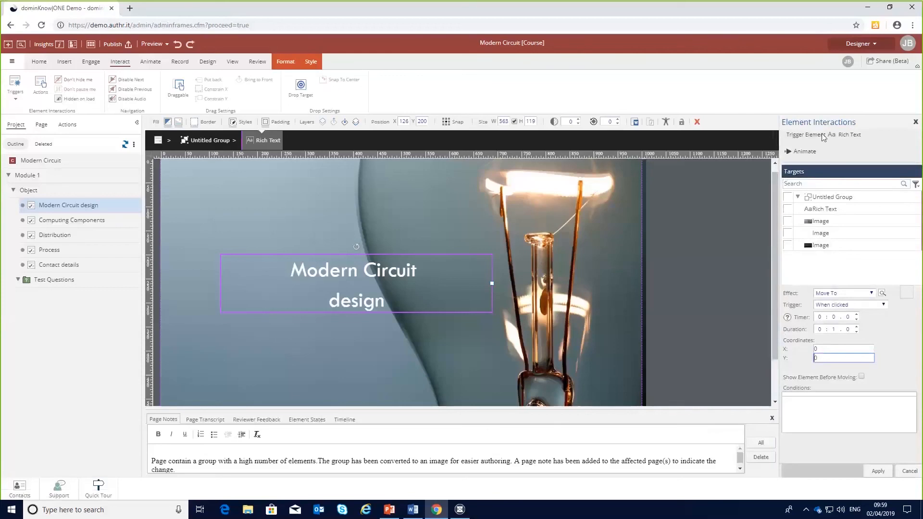
click(788, 210)
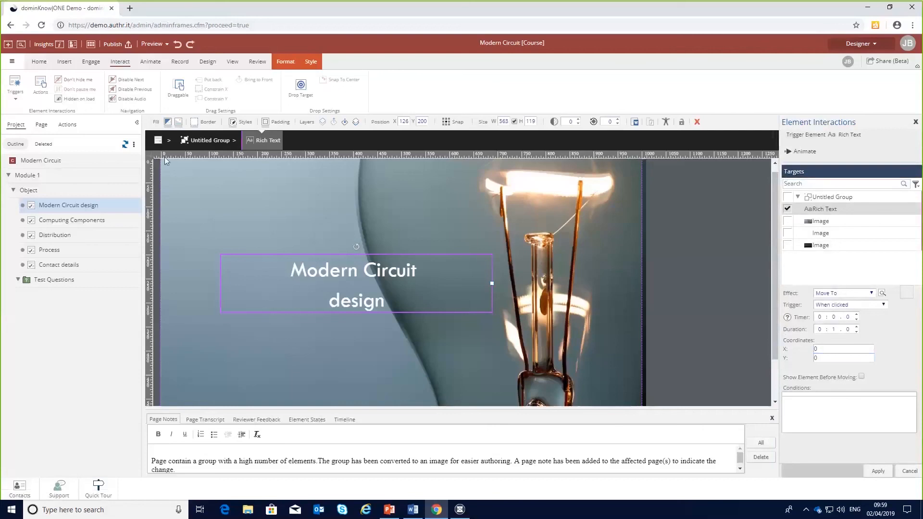
click(861, 377)
click(879, 471)
Preview the page and click the title to test its move animation.
click(876, 471)
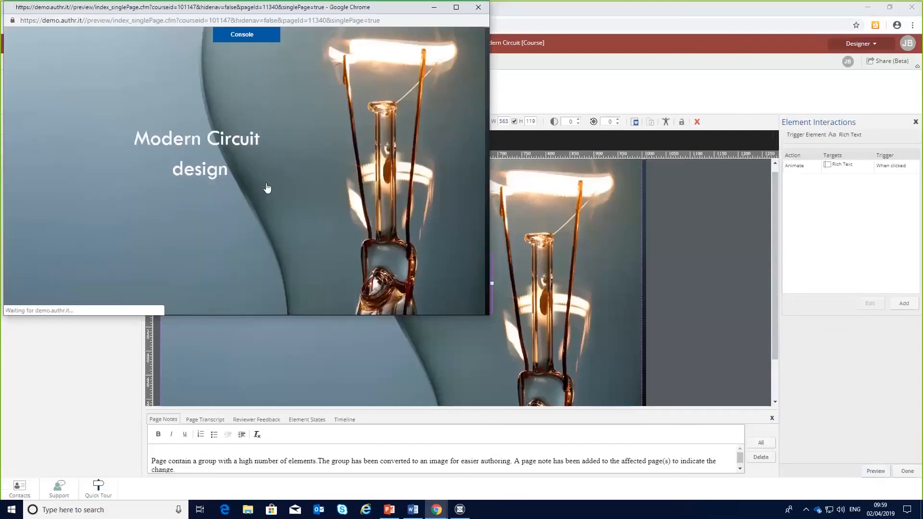
click(202, 166)
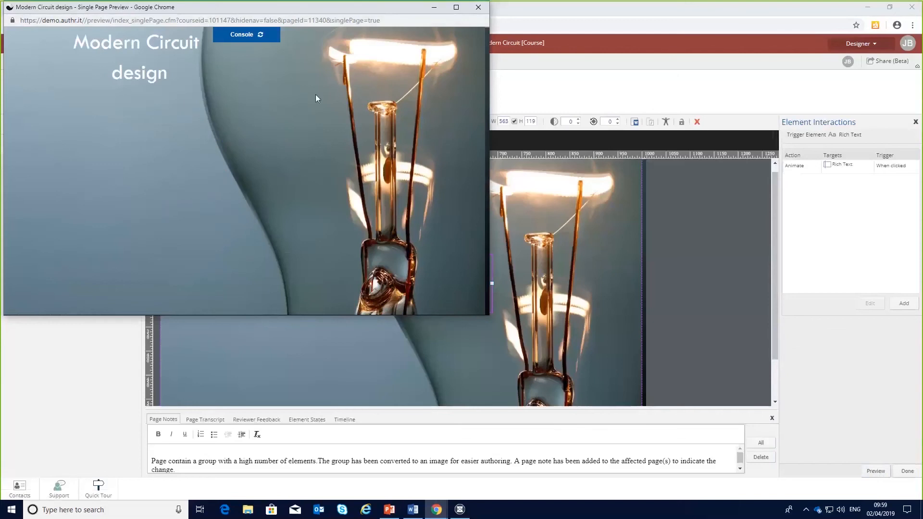
drag(269, 7, 381, 96)
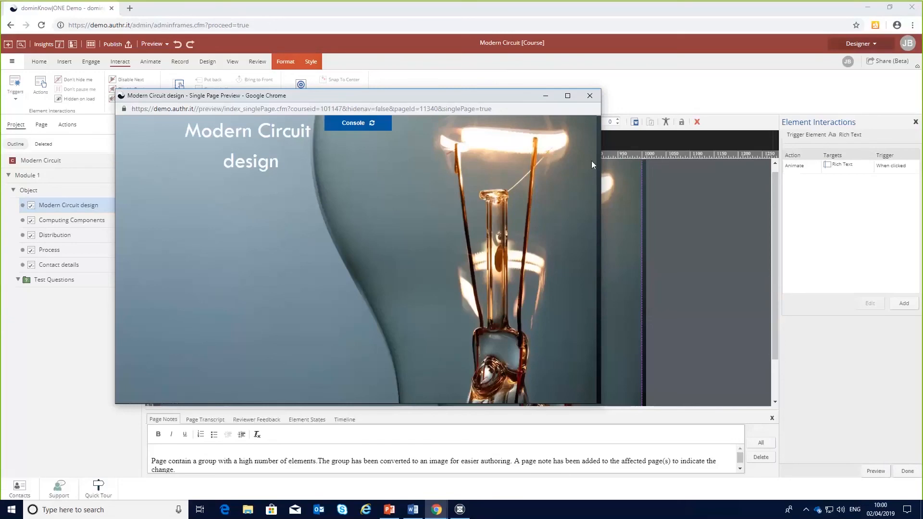
Close the preview and mark the Modern Circuit course as a baseline in its project properties.
click(590, 95)
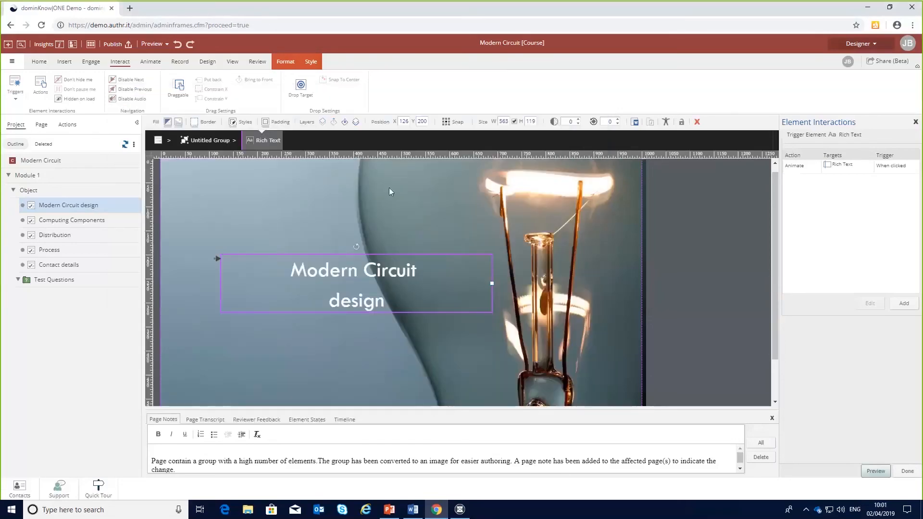
click(20, 162)
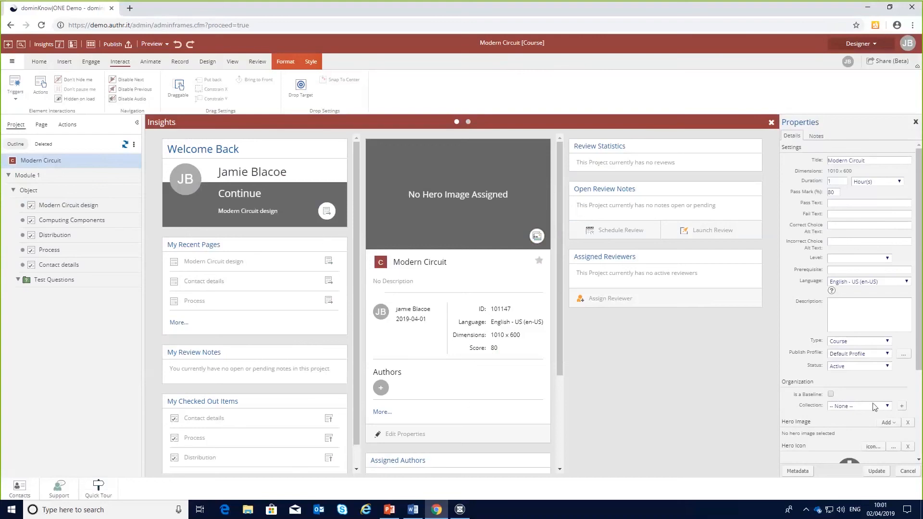
click(831, 395)
click(877, 473)
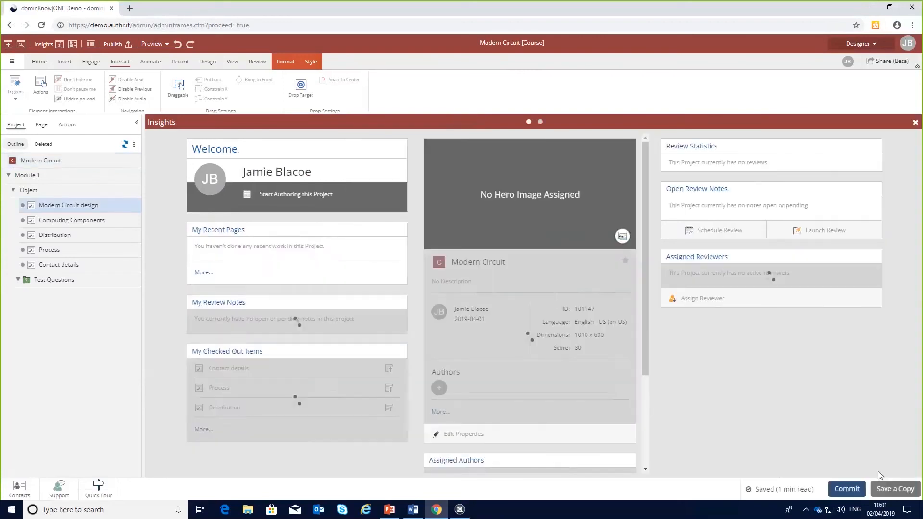
Open the new-project dialog and view the organization's baseline projects.
click(8, 45)
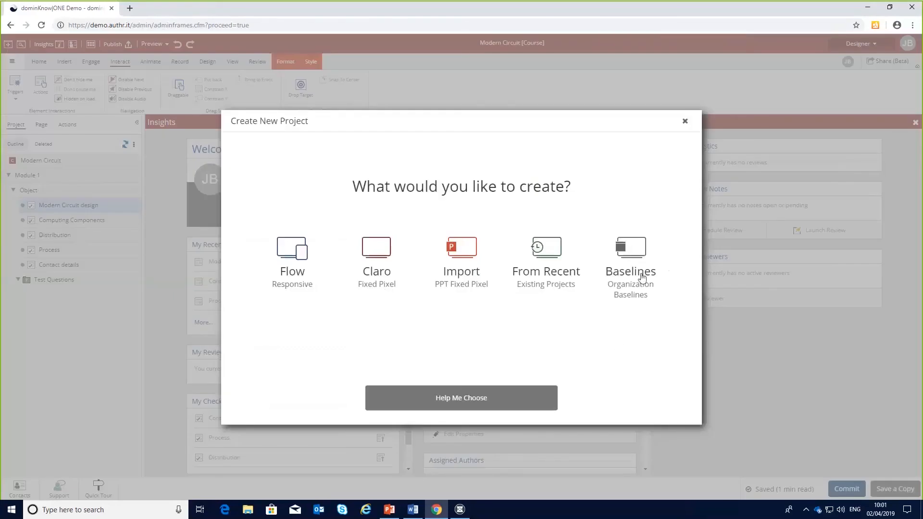
click(626, 266)
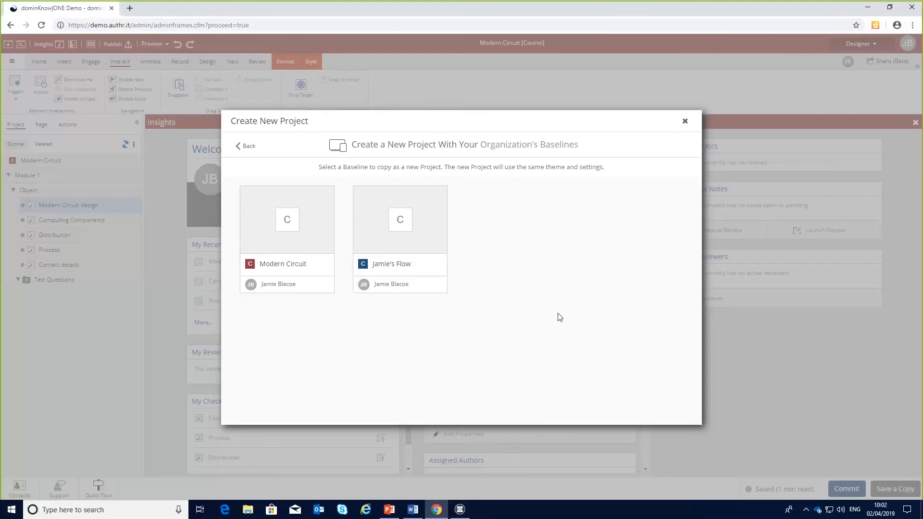
click(685, 122)
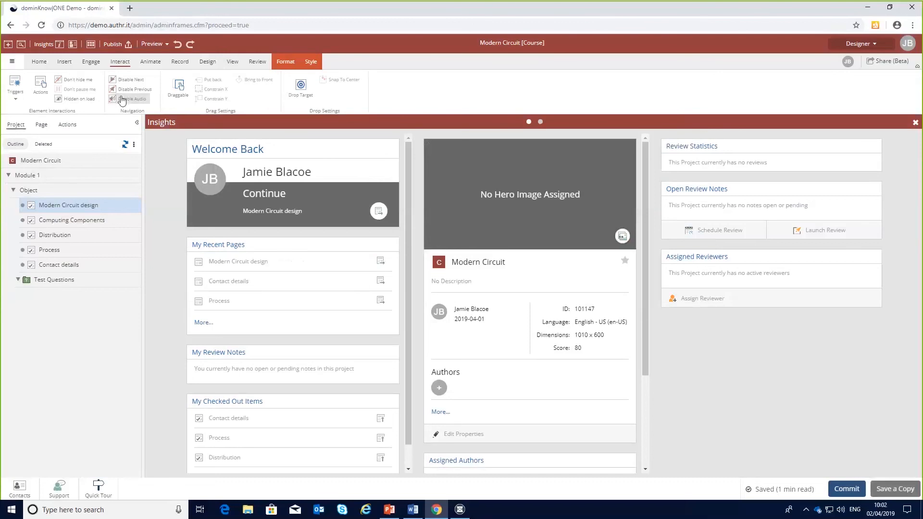
Open Document publishing for the current project and look through the Custom profile's settings.
click(12, 62)
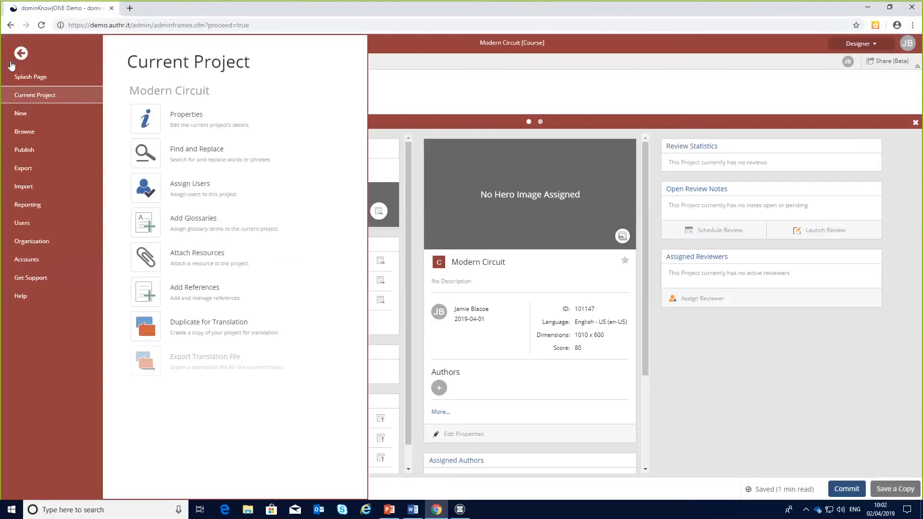
click(32, 151)
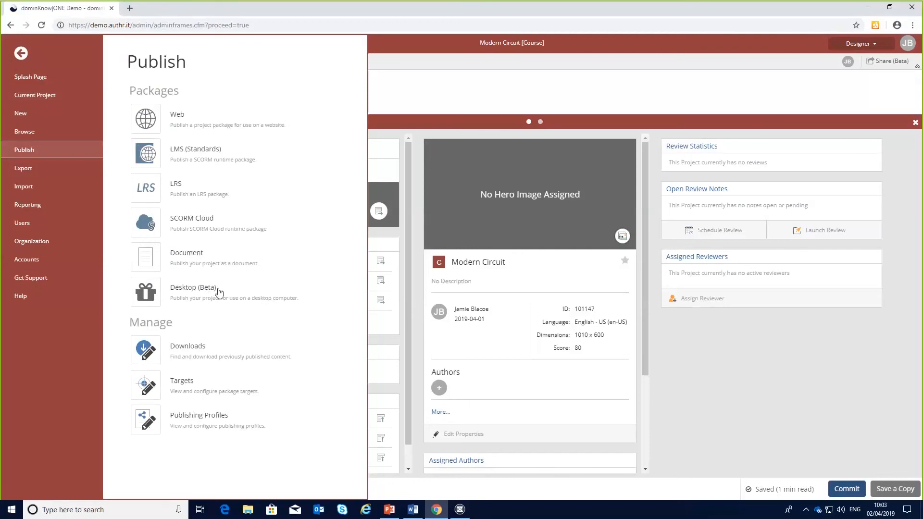
click(195, 263)
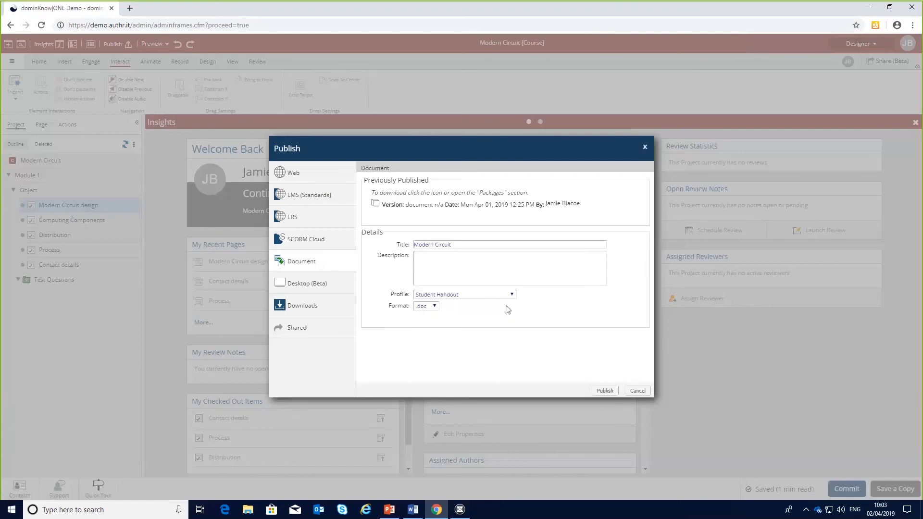
click(512, 294)
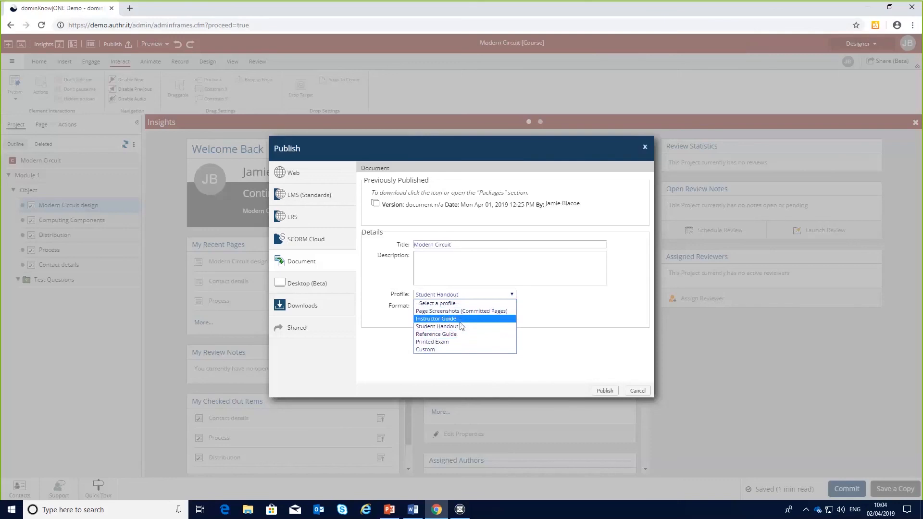
click(443, 350)
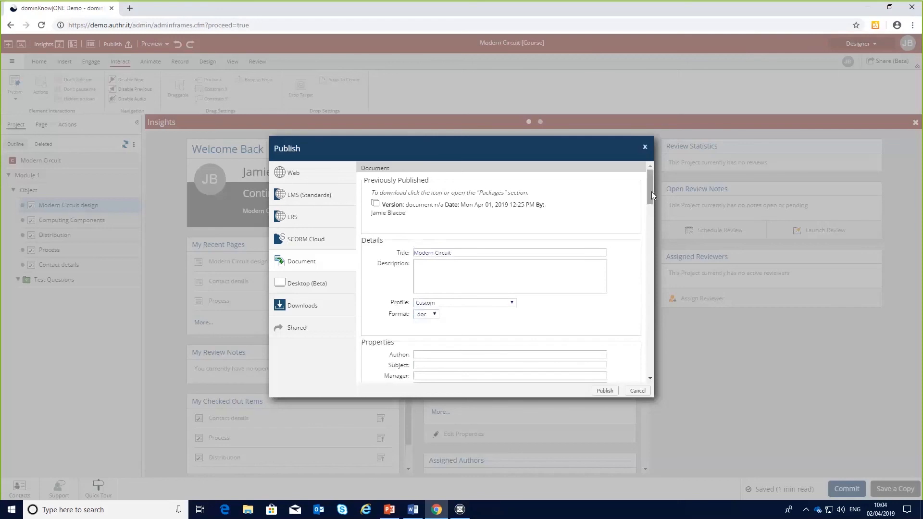
drag(651, 191, 649, 229)
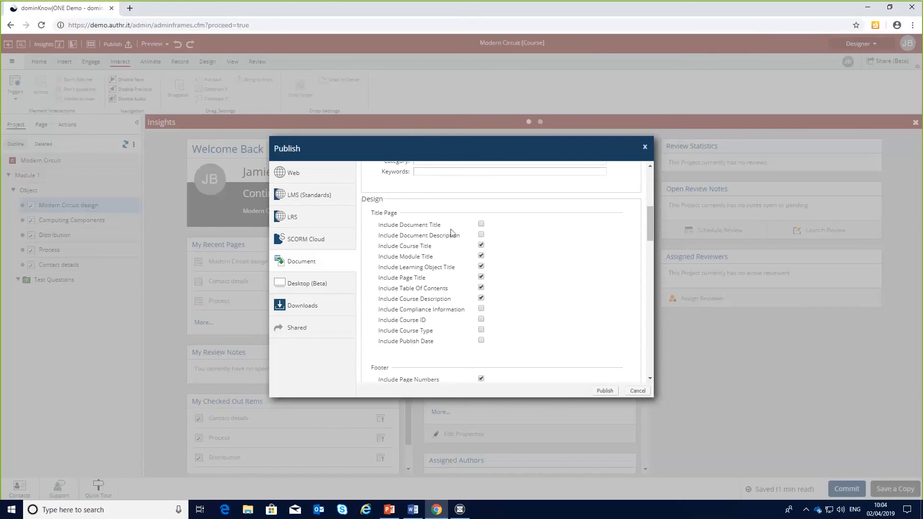
drag(650, 222, 654, 293)
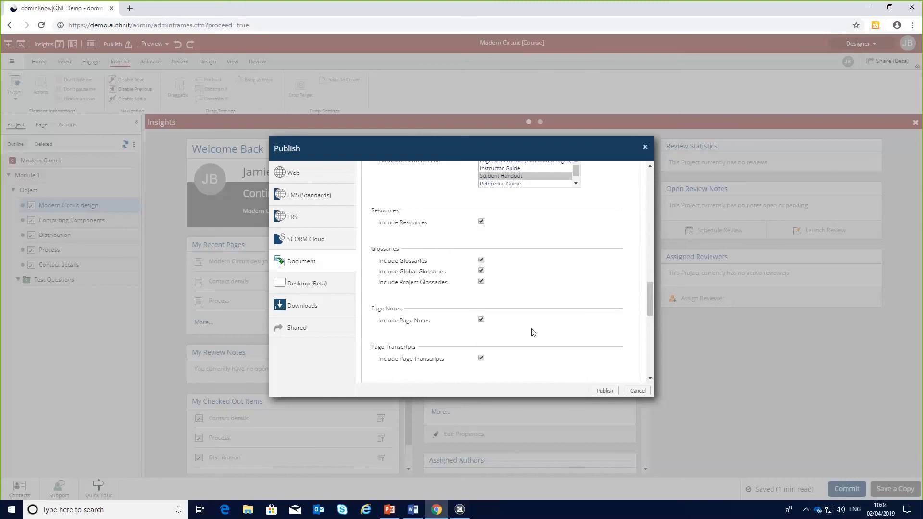
drag(651, 308, 654, 184)
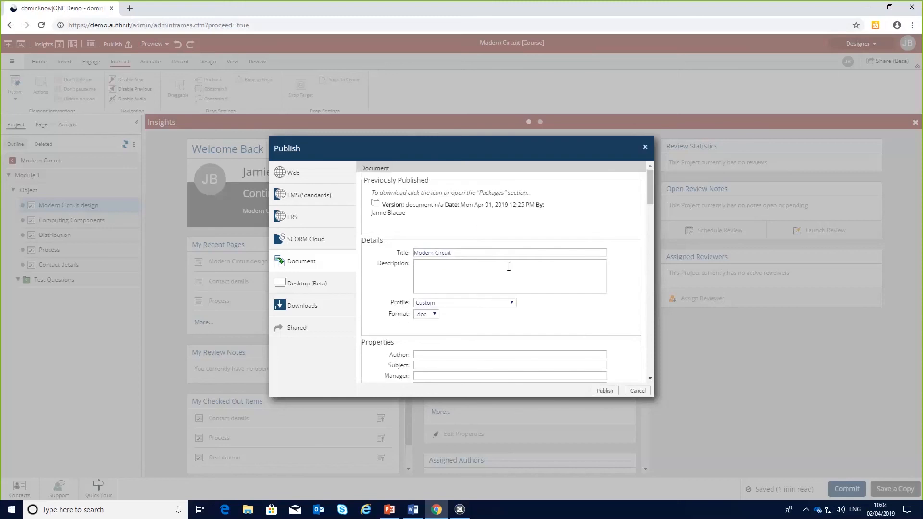
Publish the course as a document using the Student Handout profile.
click(512, 303)
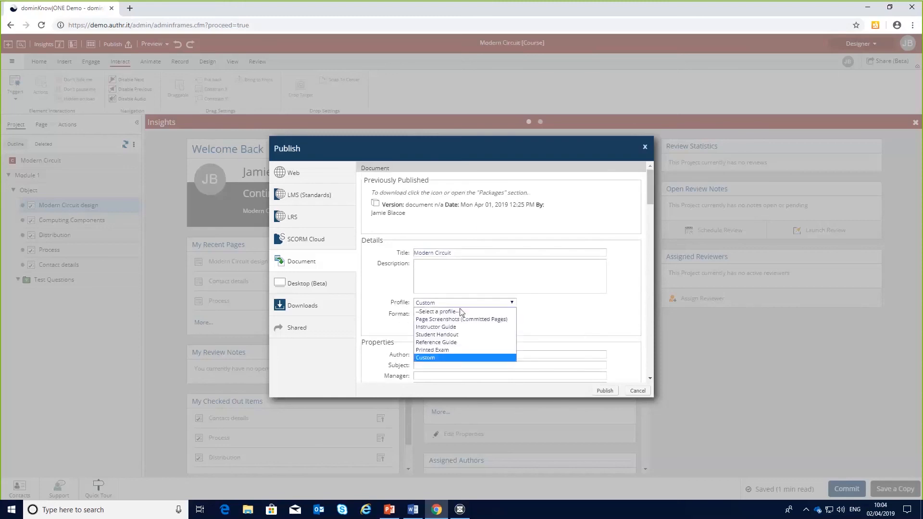
click(445, 336)
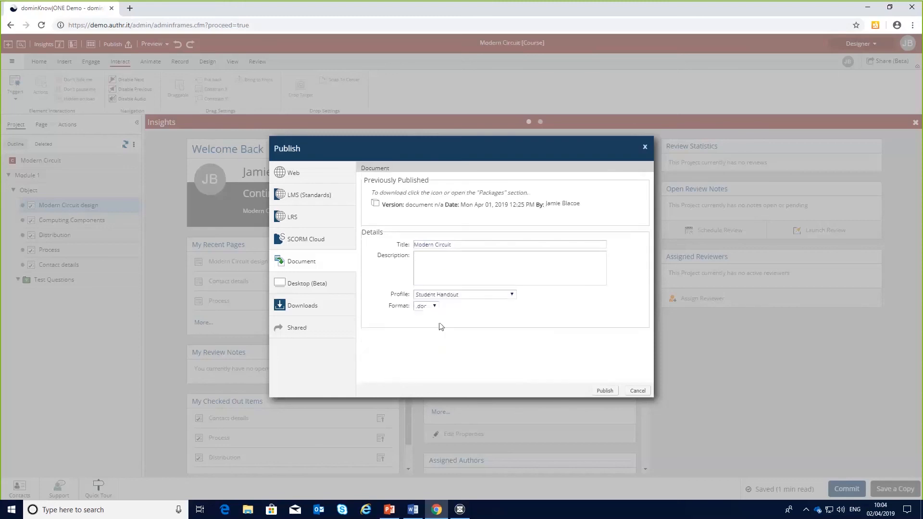
click(435, 307)
click(430, 323)
click(605, 392)
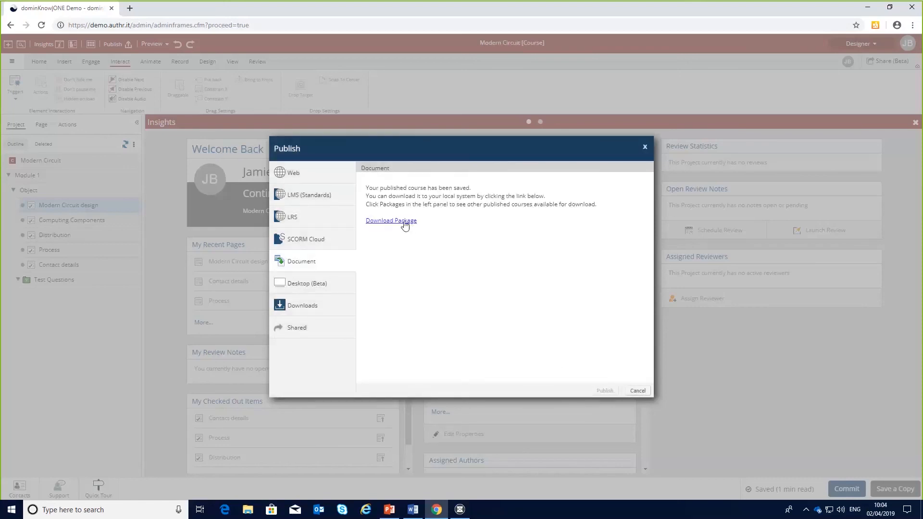
Open the published document package, page through its contents, and close the publish dialog.
click(405, 222)
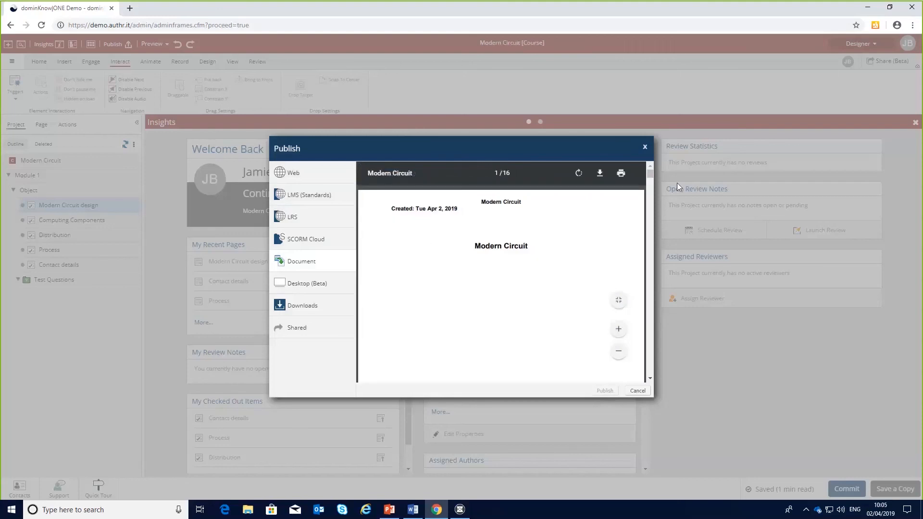
drag(650, 177, 652, 188)
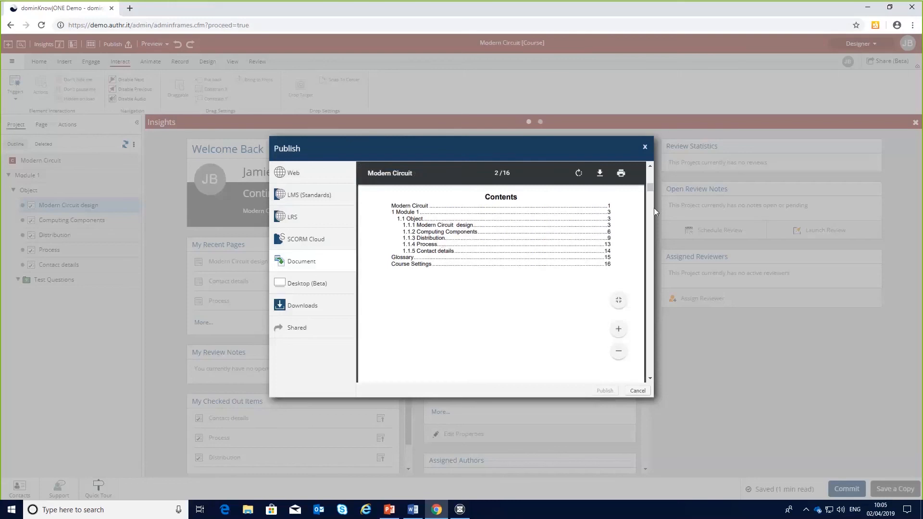
drag(653, 186, 650, 249)
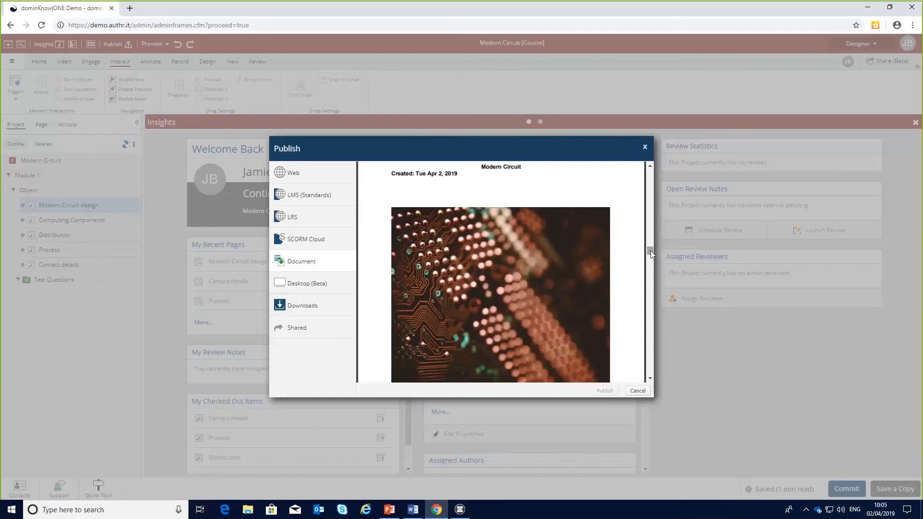
drag(650, 250, 651, 263)
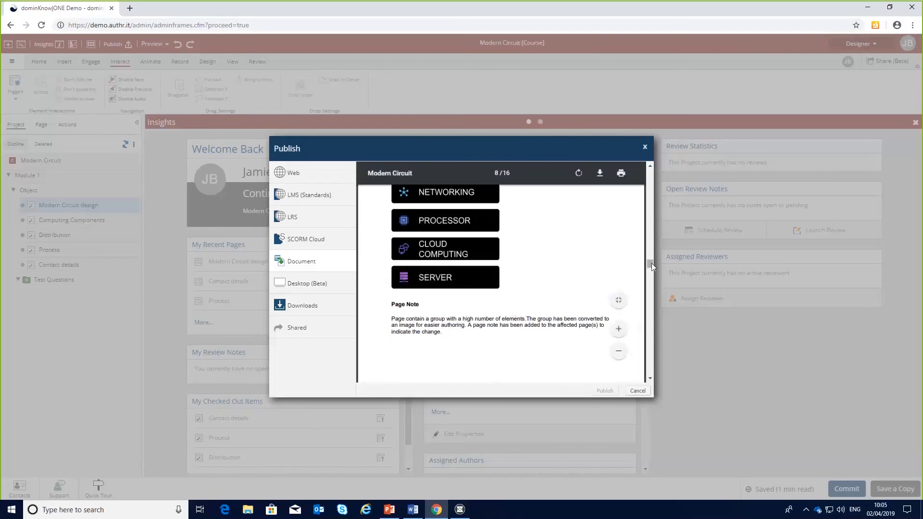
drag(651, 263, 654, 230)
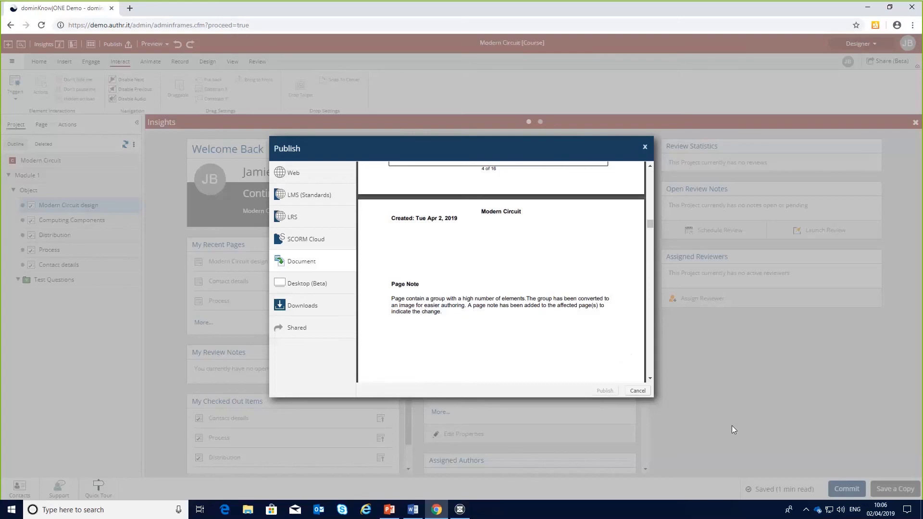
click(638, 391)
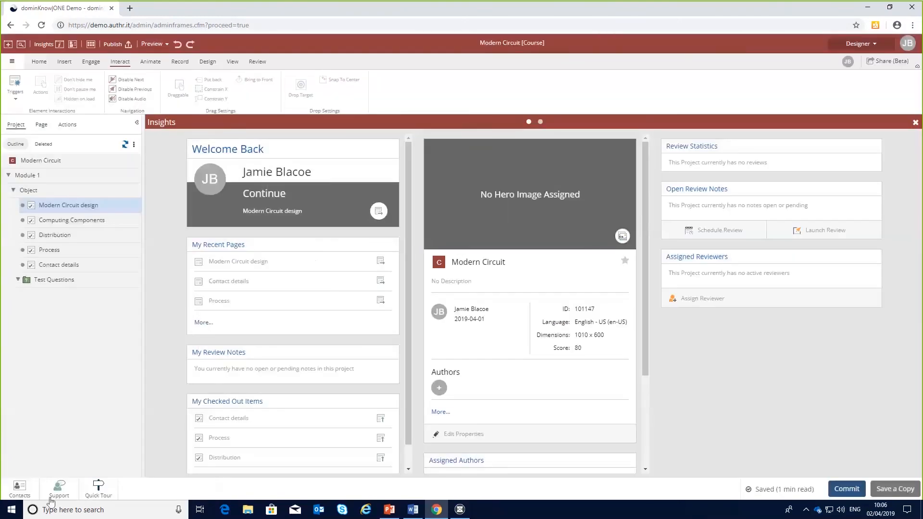
Step through the Ribbon section of the quick tour.
click(99, 488)
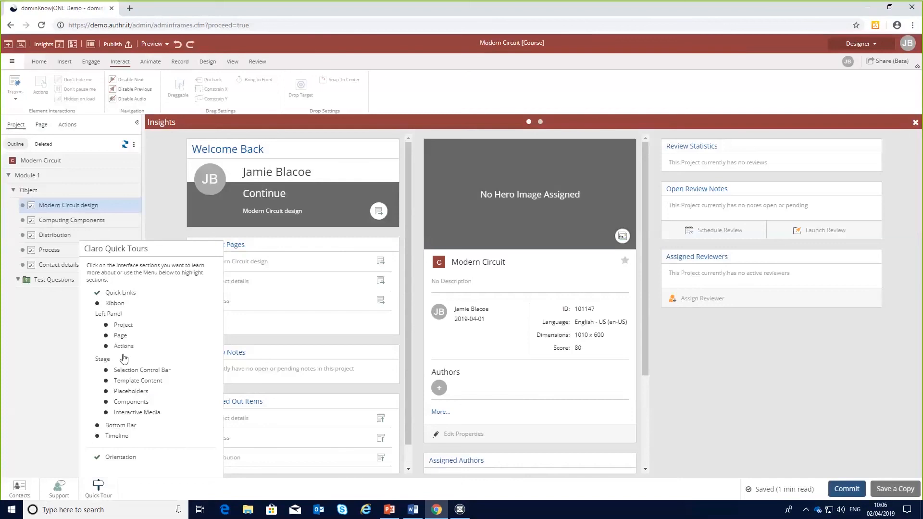
click(114, 303)
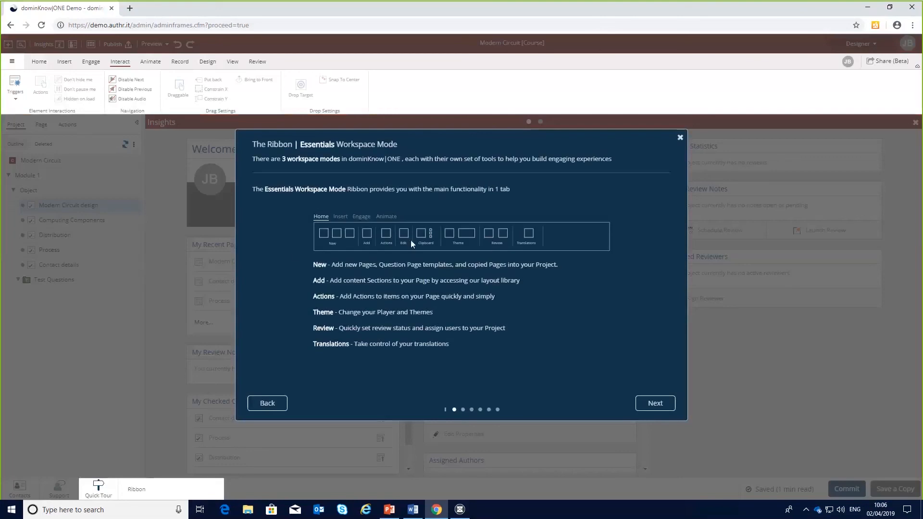
click(657, 404)
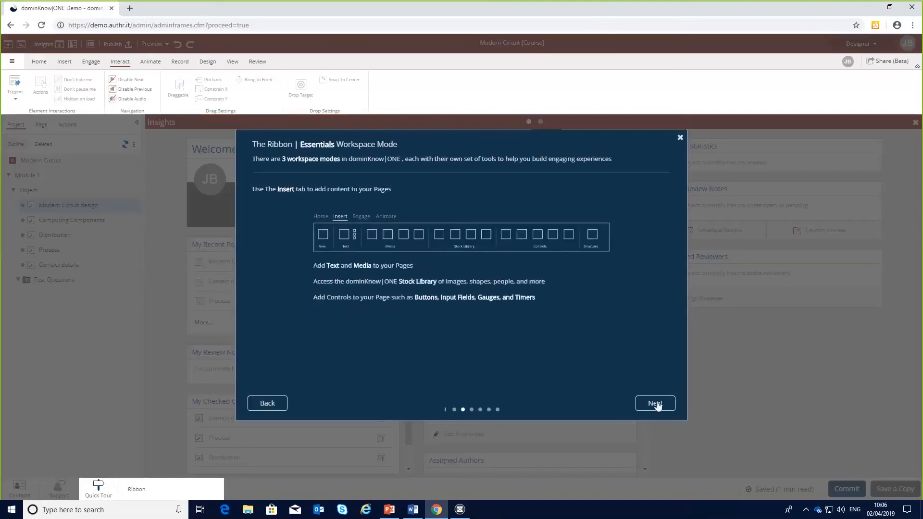
click(658, 404)
click(658, 404)
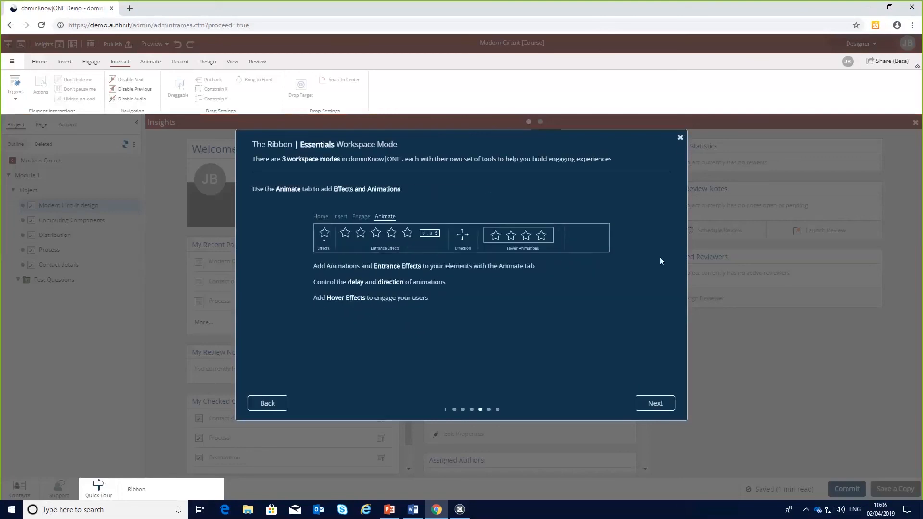
click(680, 138)
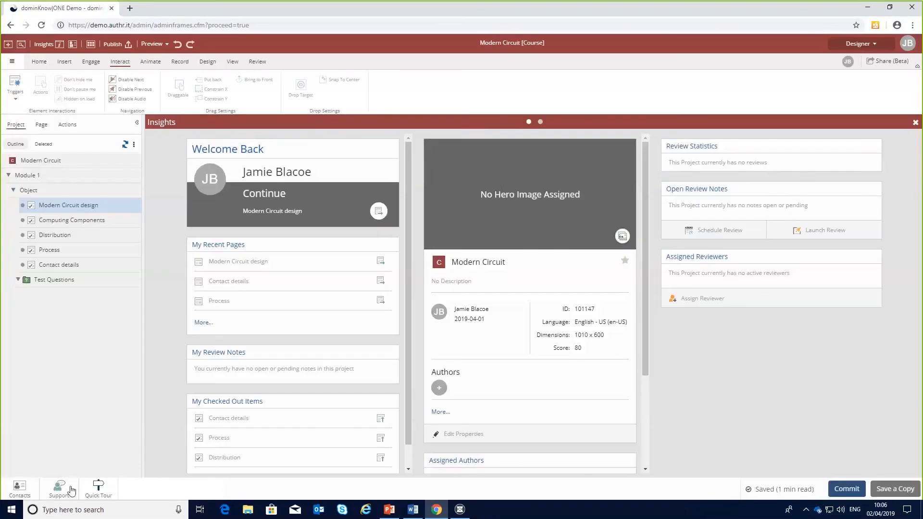
Open the Getting Started support page and browse its training guides.
click(59, 490)
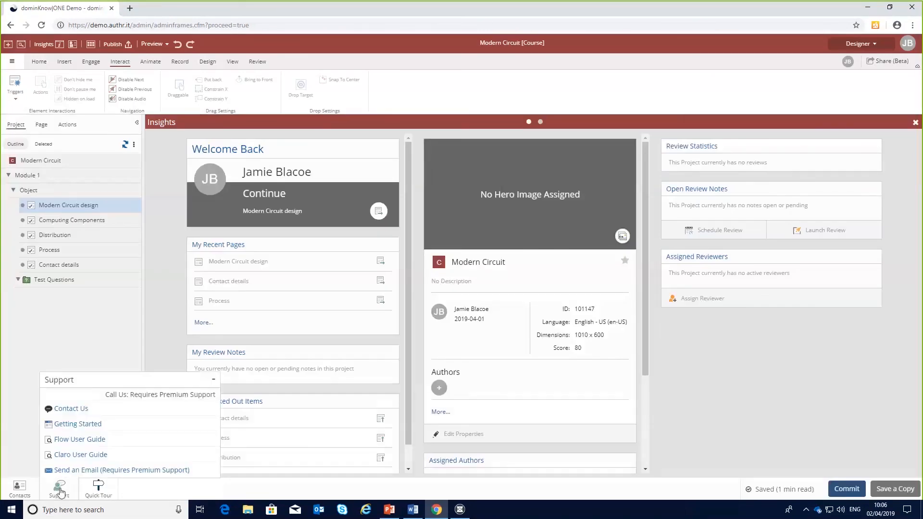
click(77, 424)
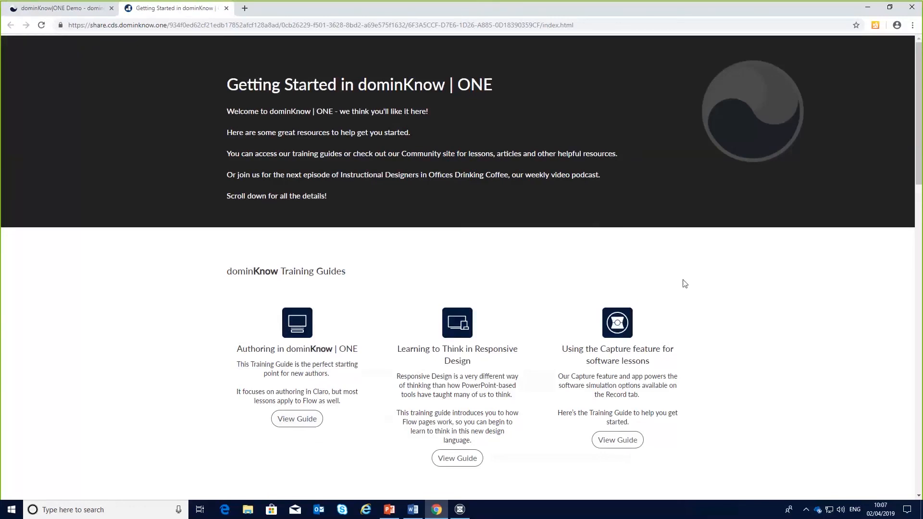
scroll(594, 314, down, 3)
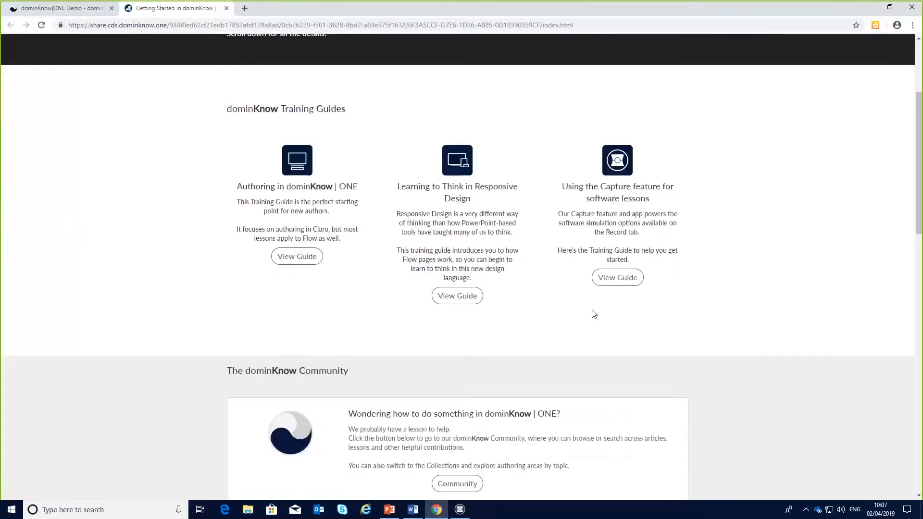
scroll(592, 313, up, 3)
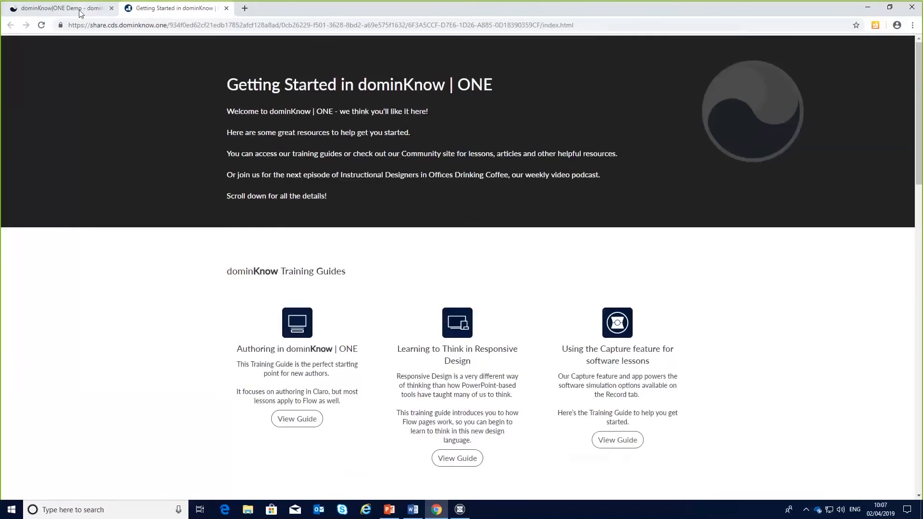
click(81, 13)
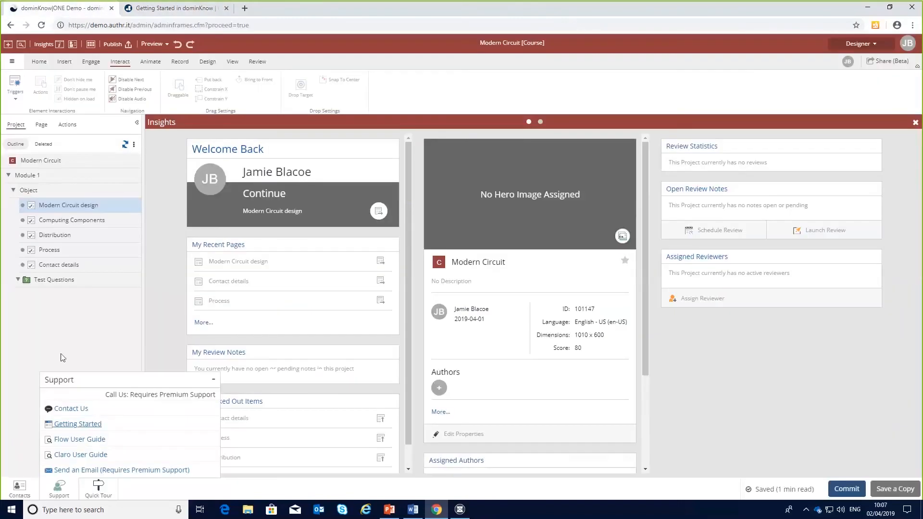
Open the Flow User Guide from support and browse its article sections.
click(89, 440)
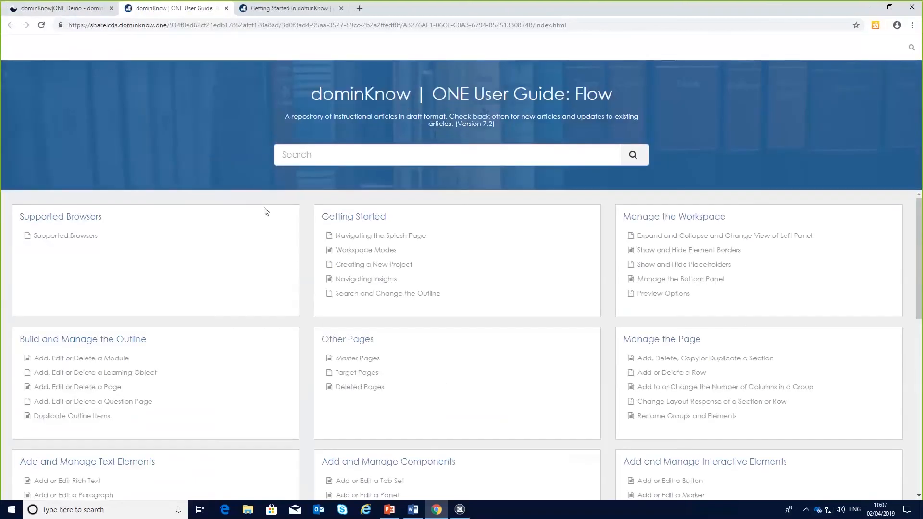
scroll(410, 199, down, 9)
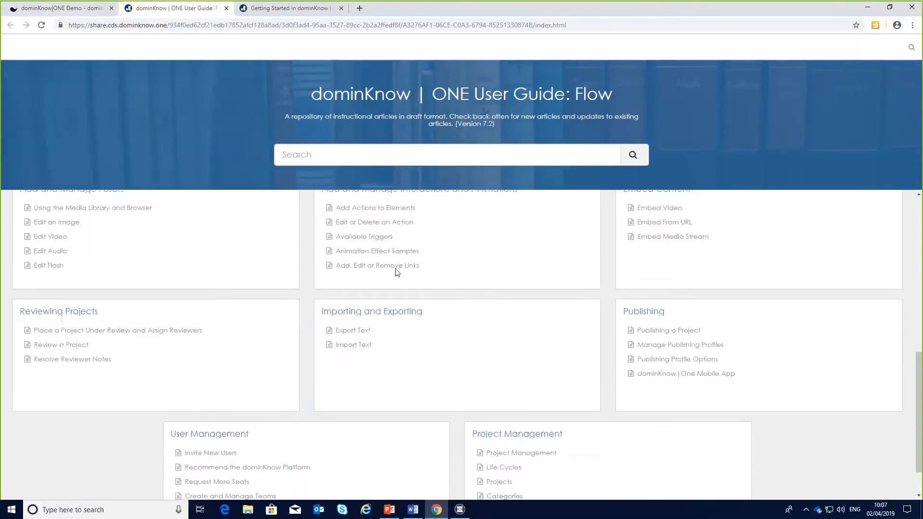
scroll(398, 272, up, 10)
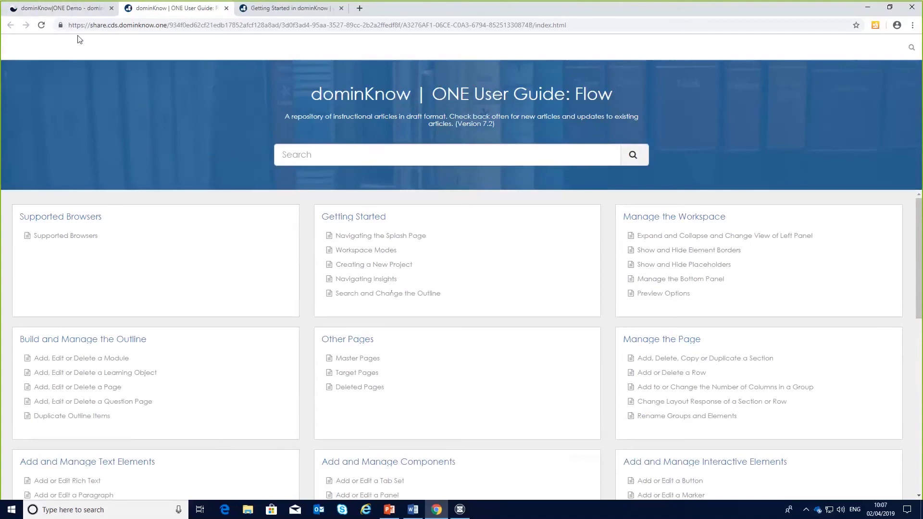
click(76, 11)
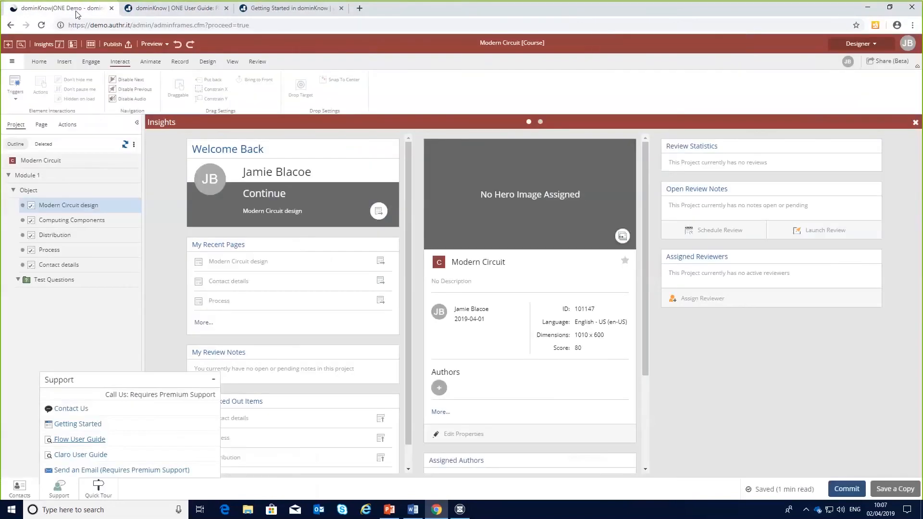